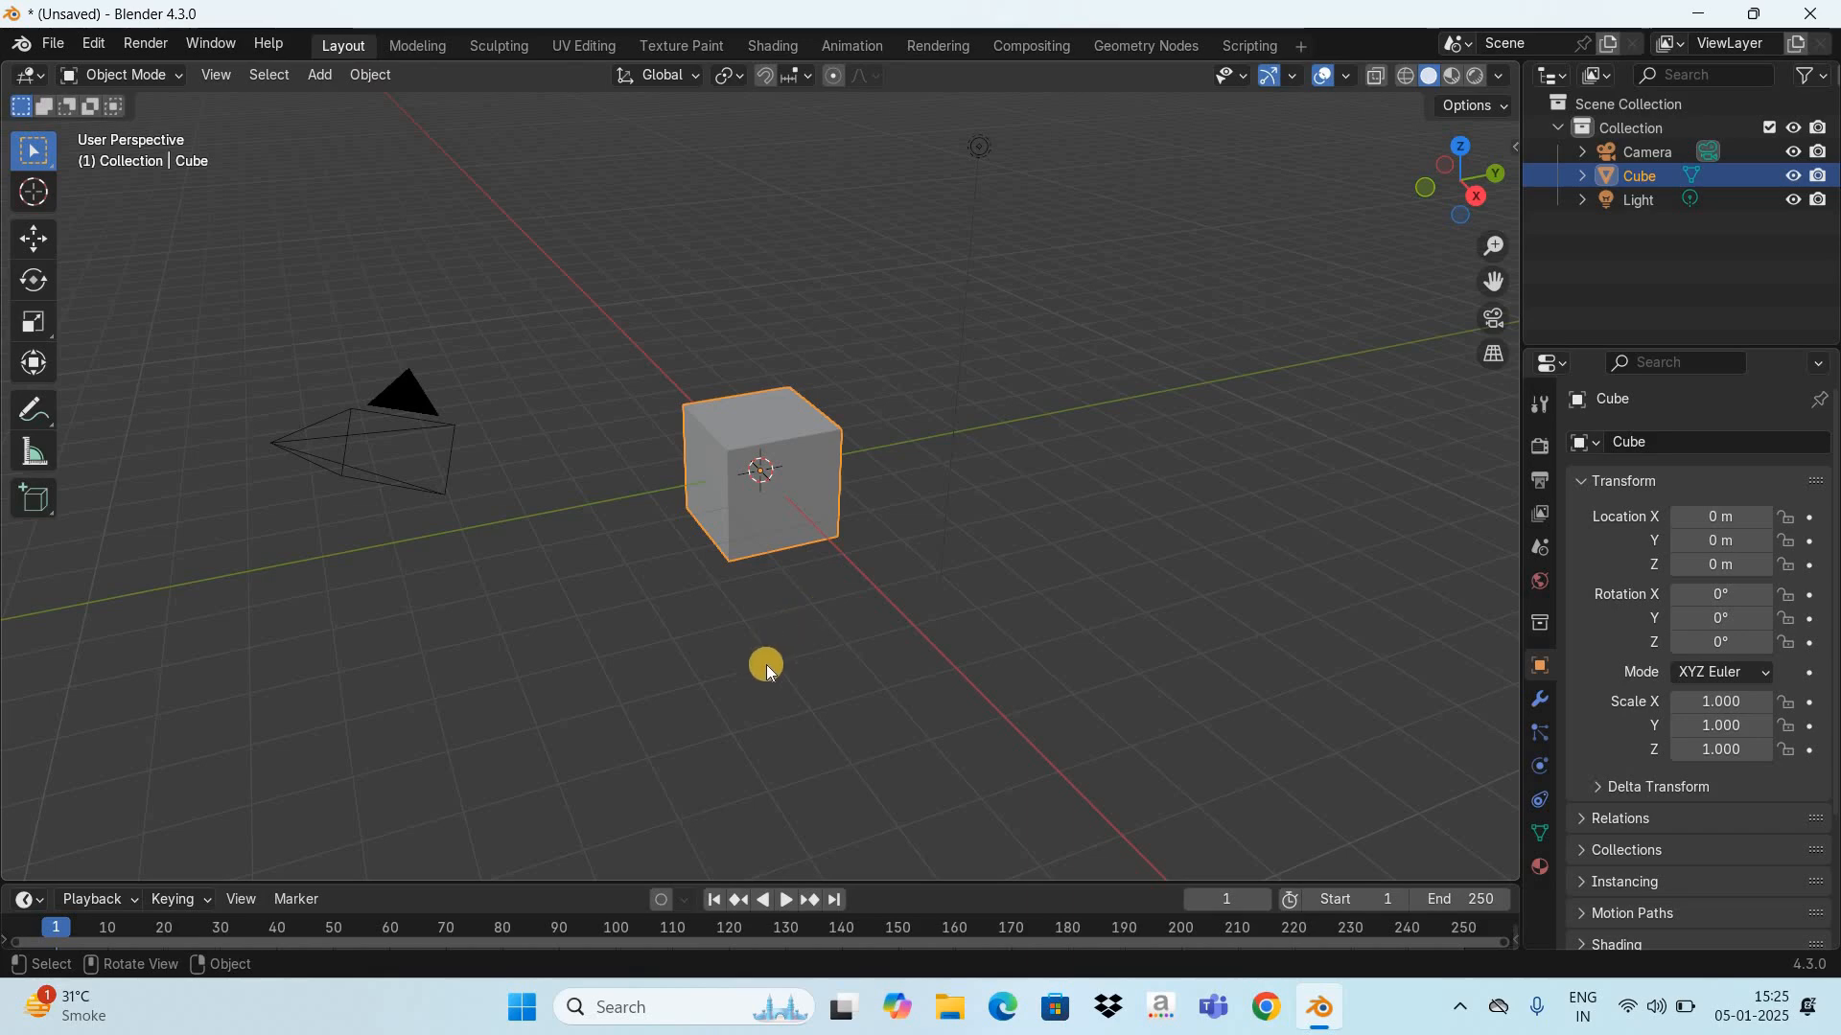
Step: Delete all the default scene objects and add a mesh plane scaled by 10 as the ground
{"action": "key", "text": "a"}
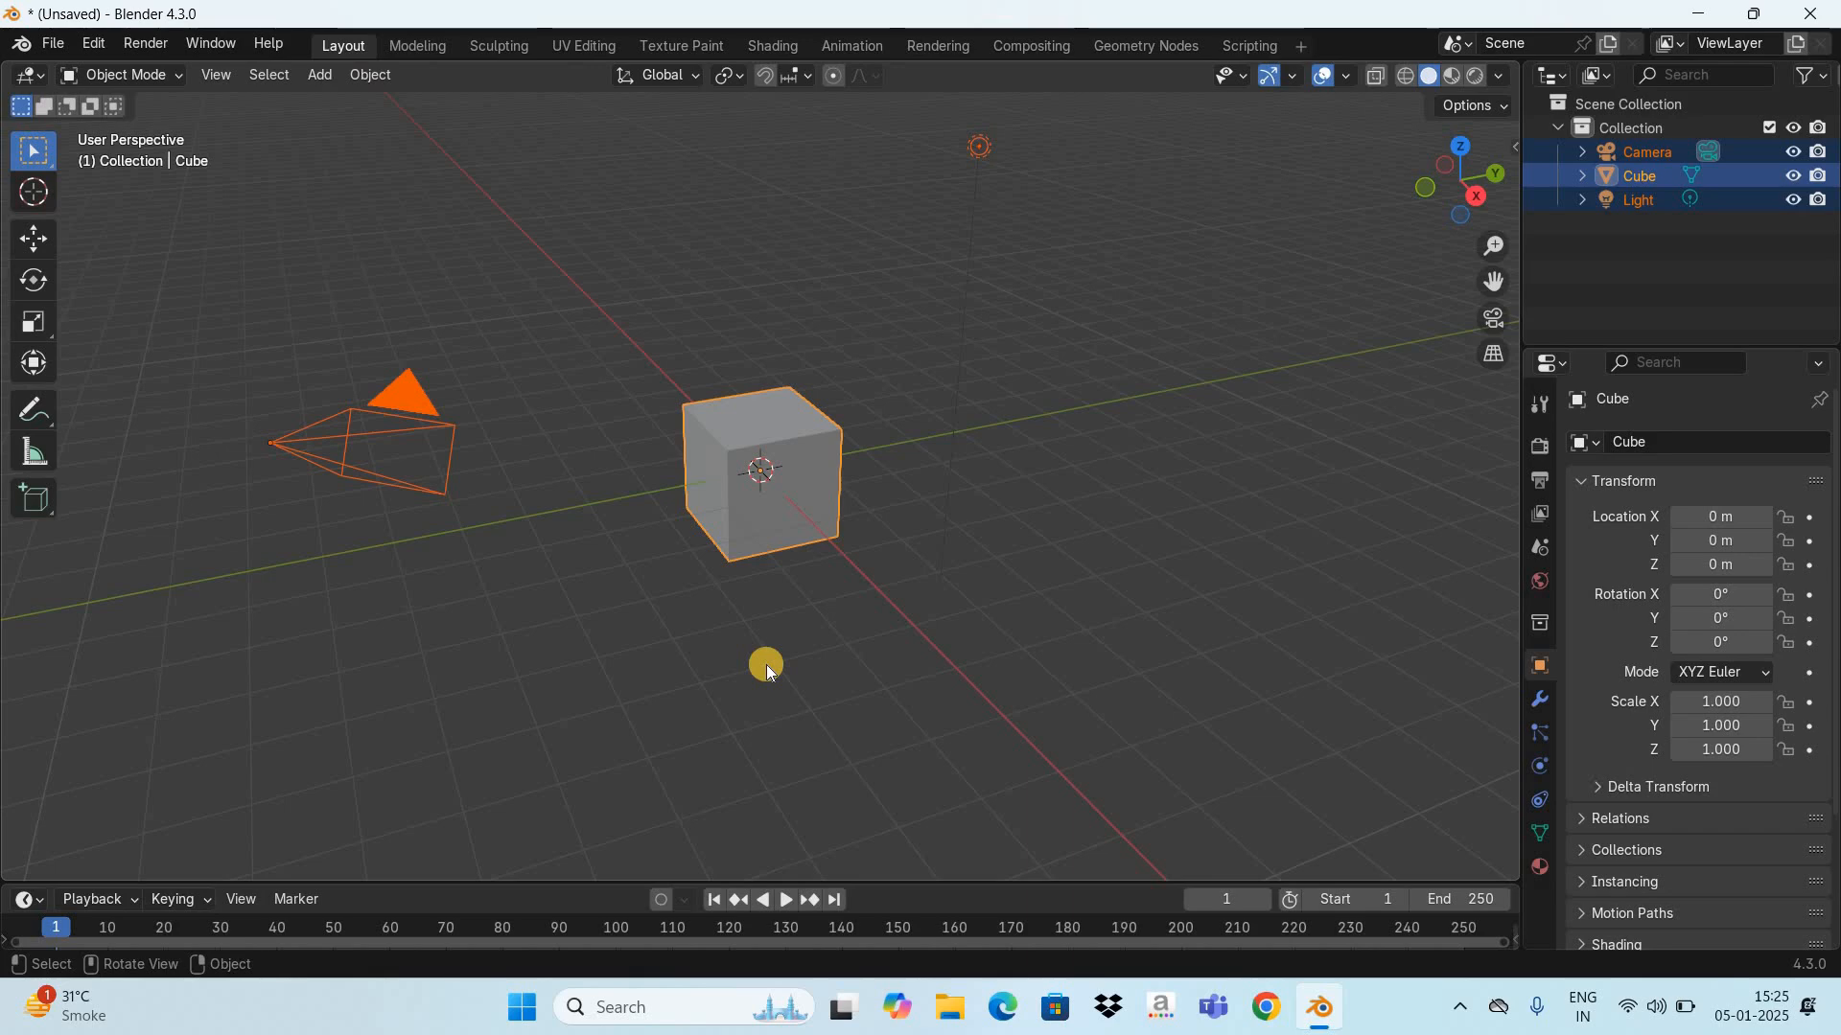
{"action": "key", "text": "Delete"}
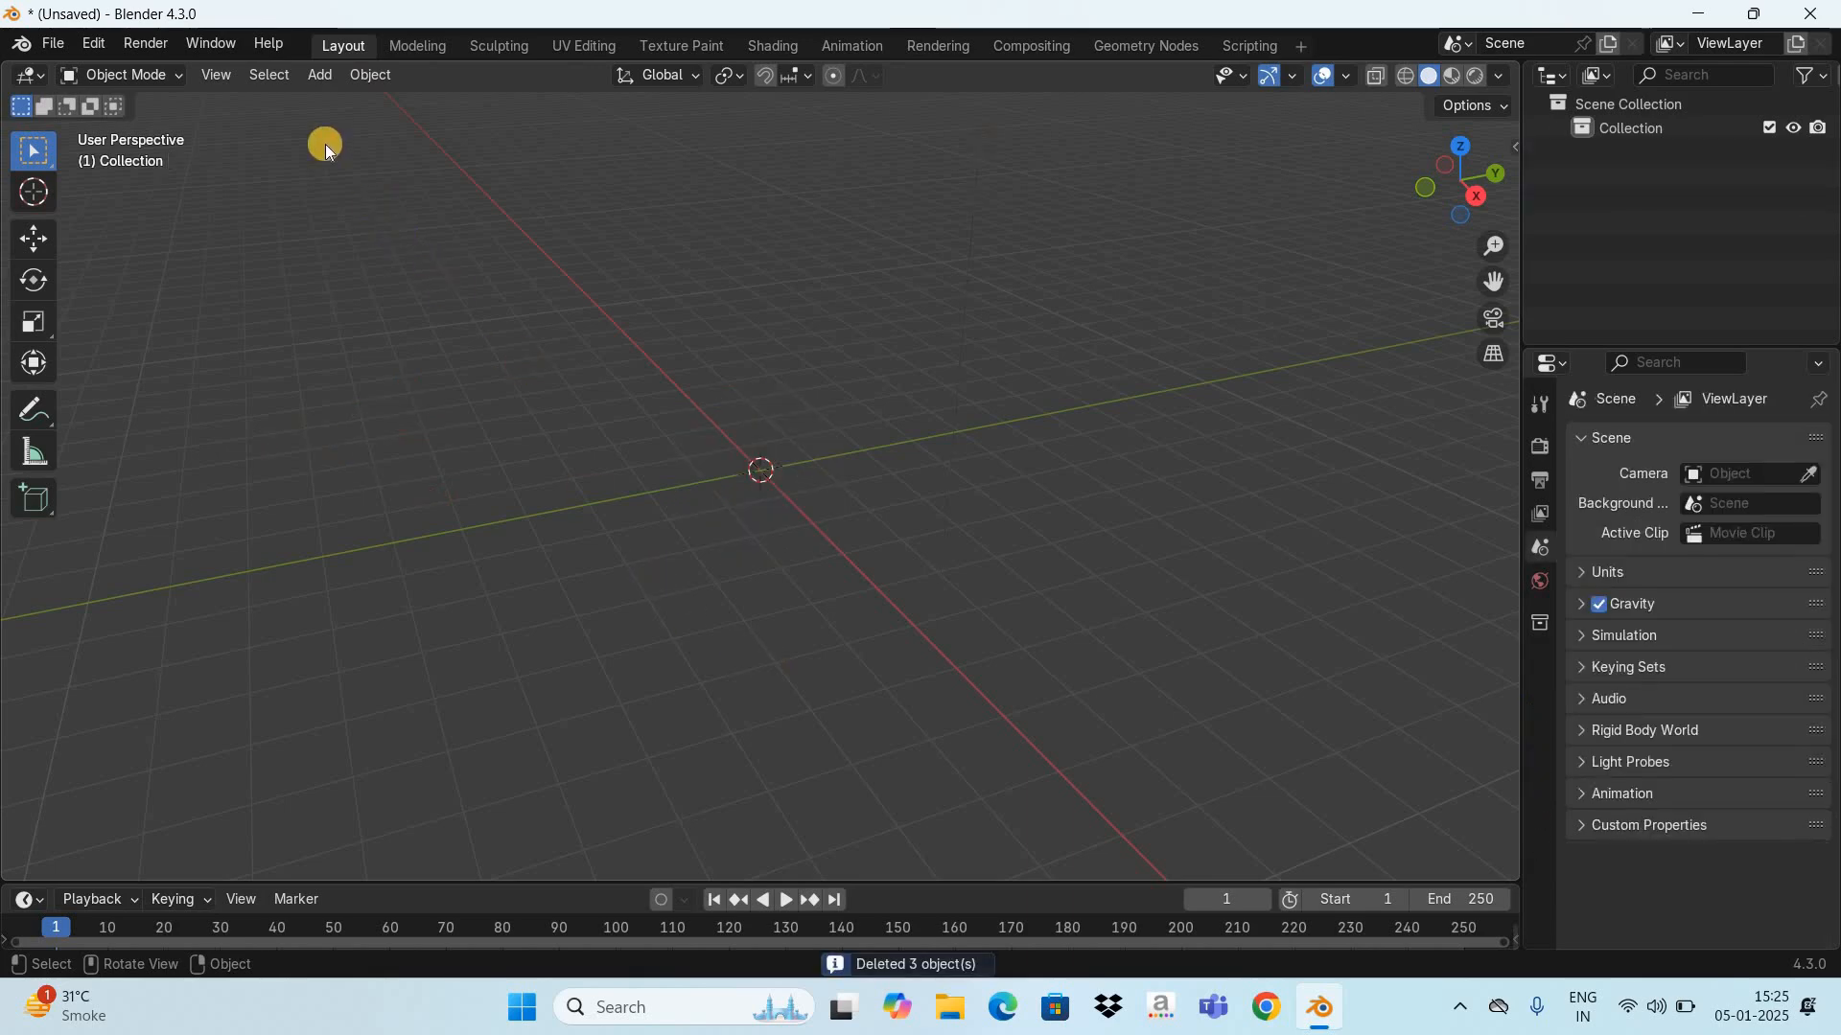
{"action": "left_click", "coordinate": [320, 75]}
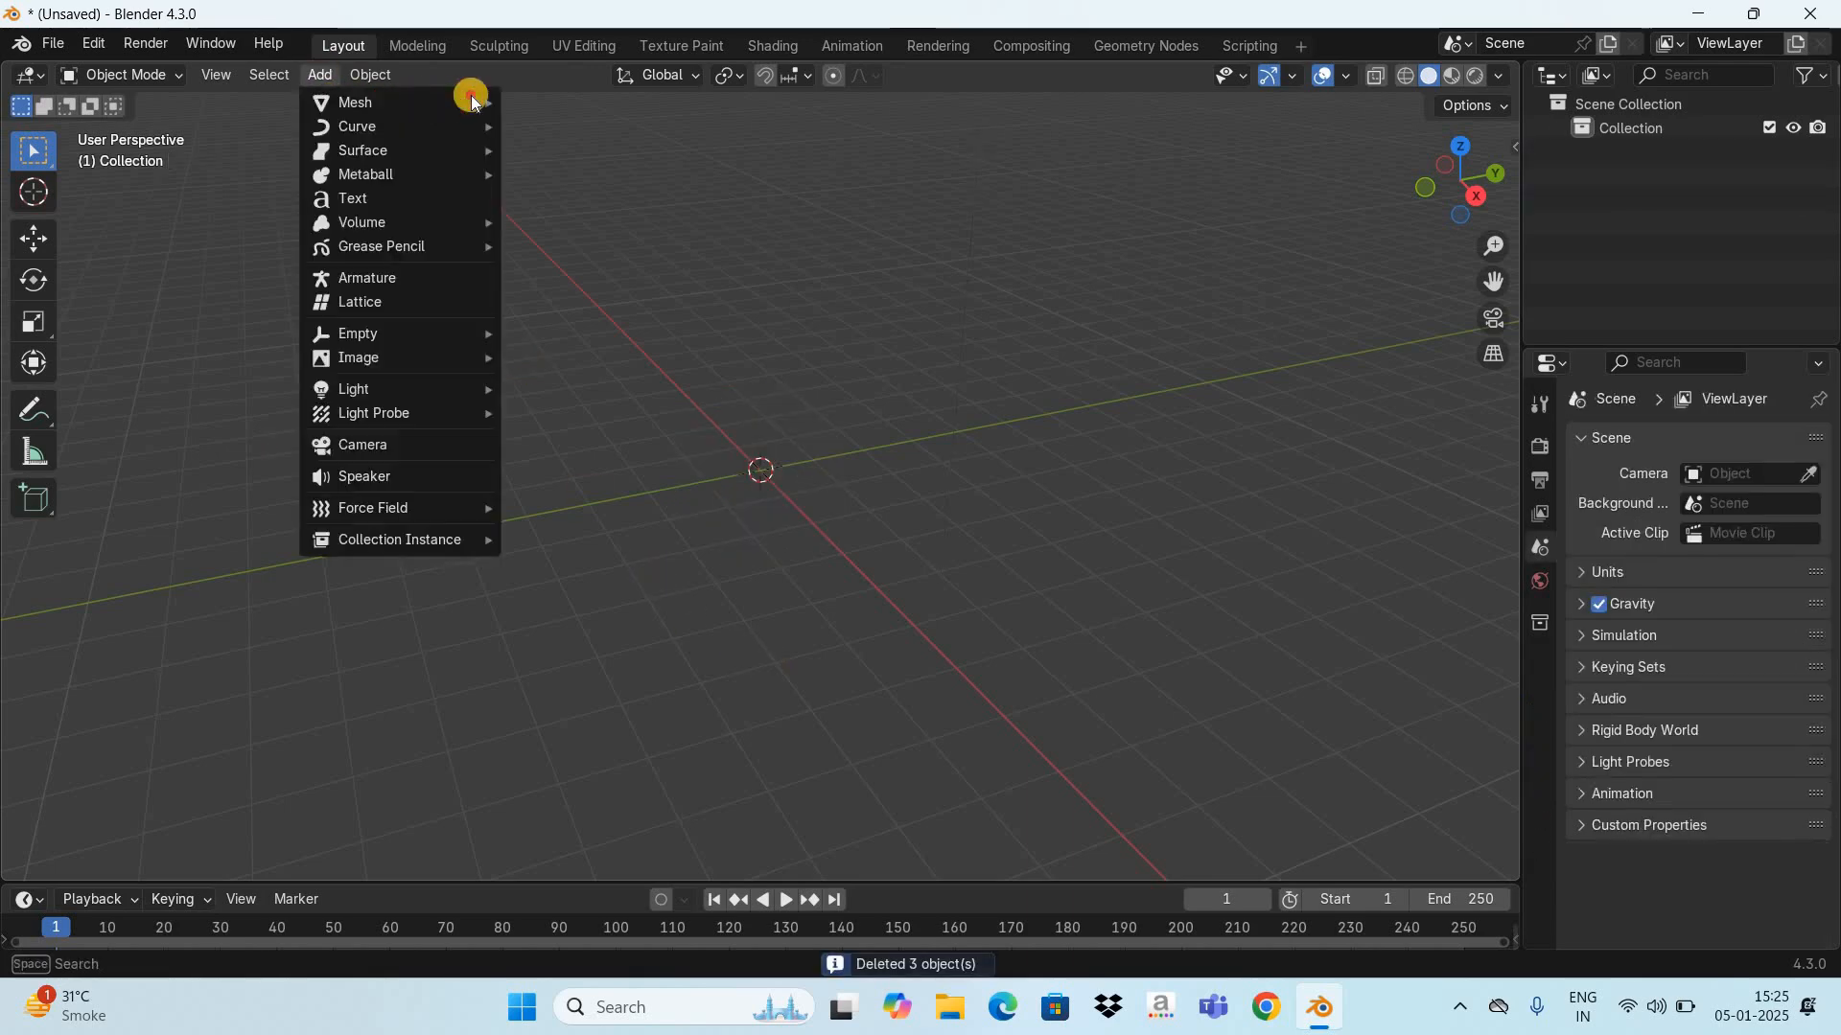
{"action": "mouse_move", "coordinate": [473, 102]}
{"action": "left_click", "coordinate": [577, 99]}
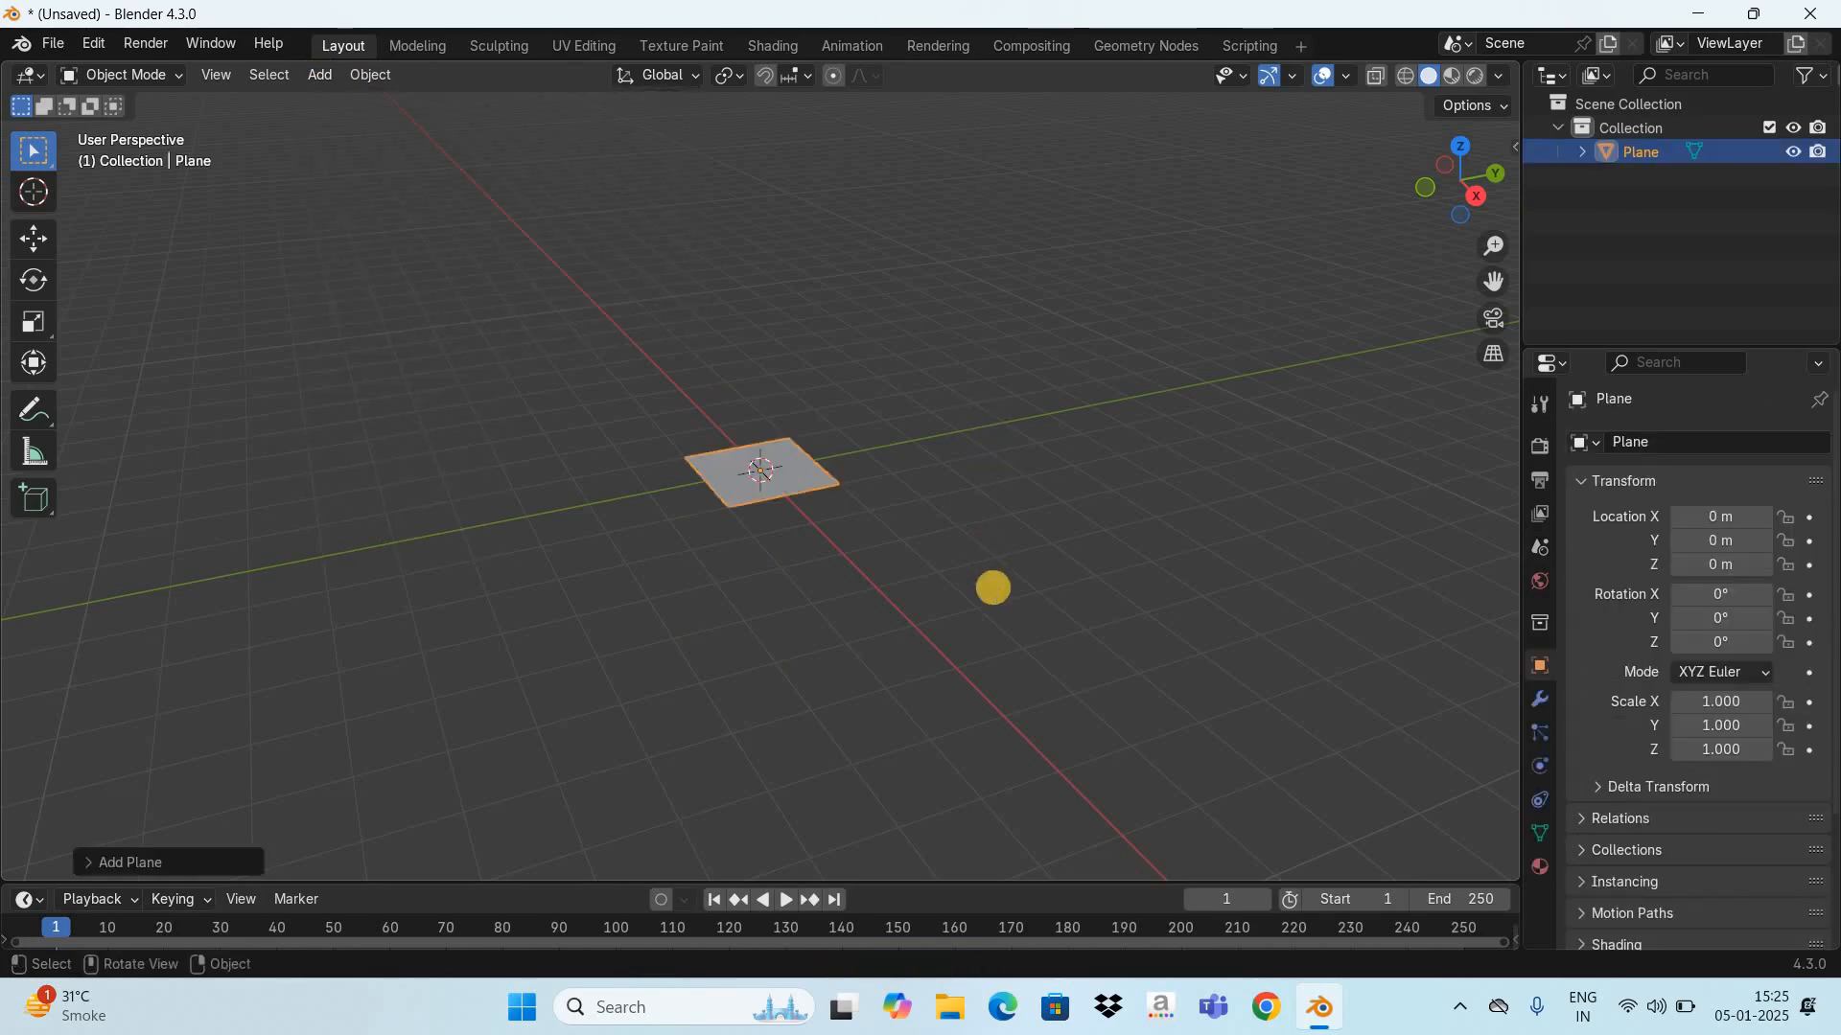
{"action": "type", "text": "s10"}
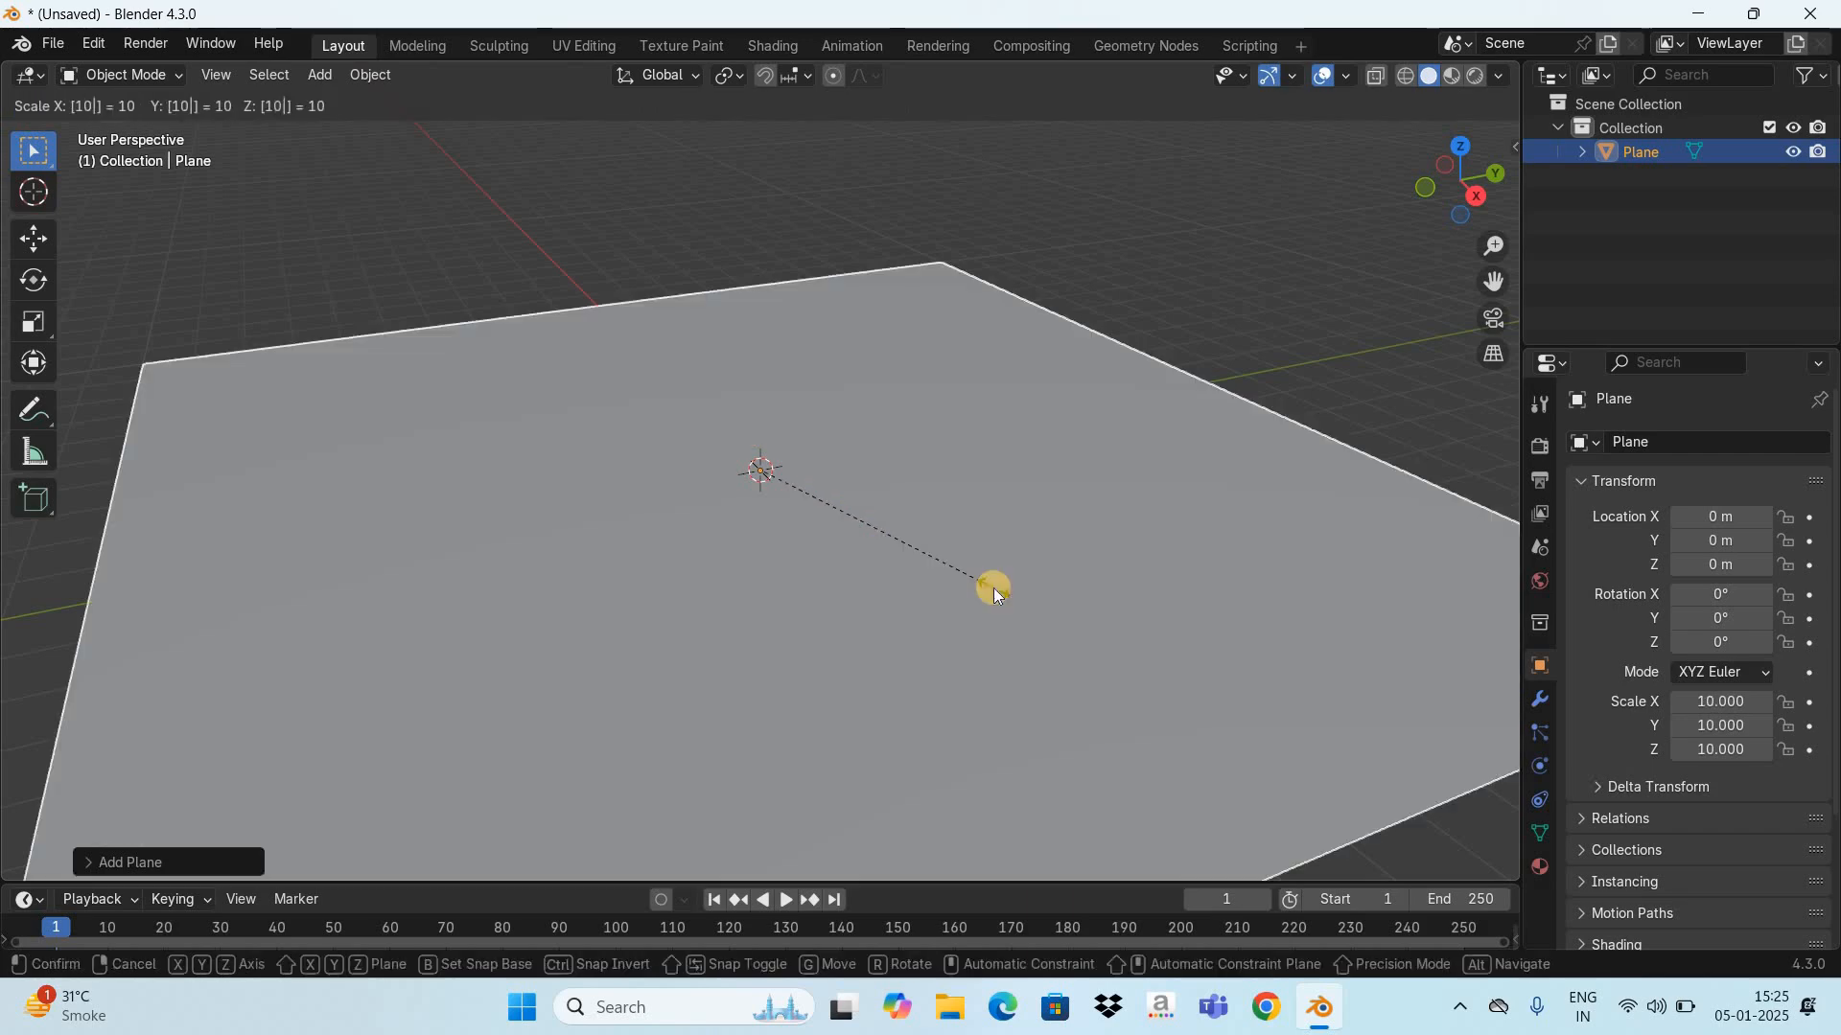
{"action": "key", "text": "Return"}
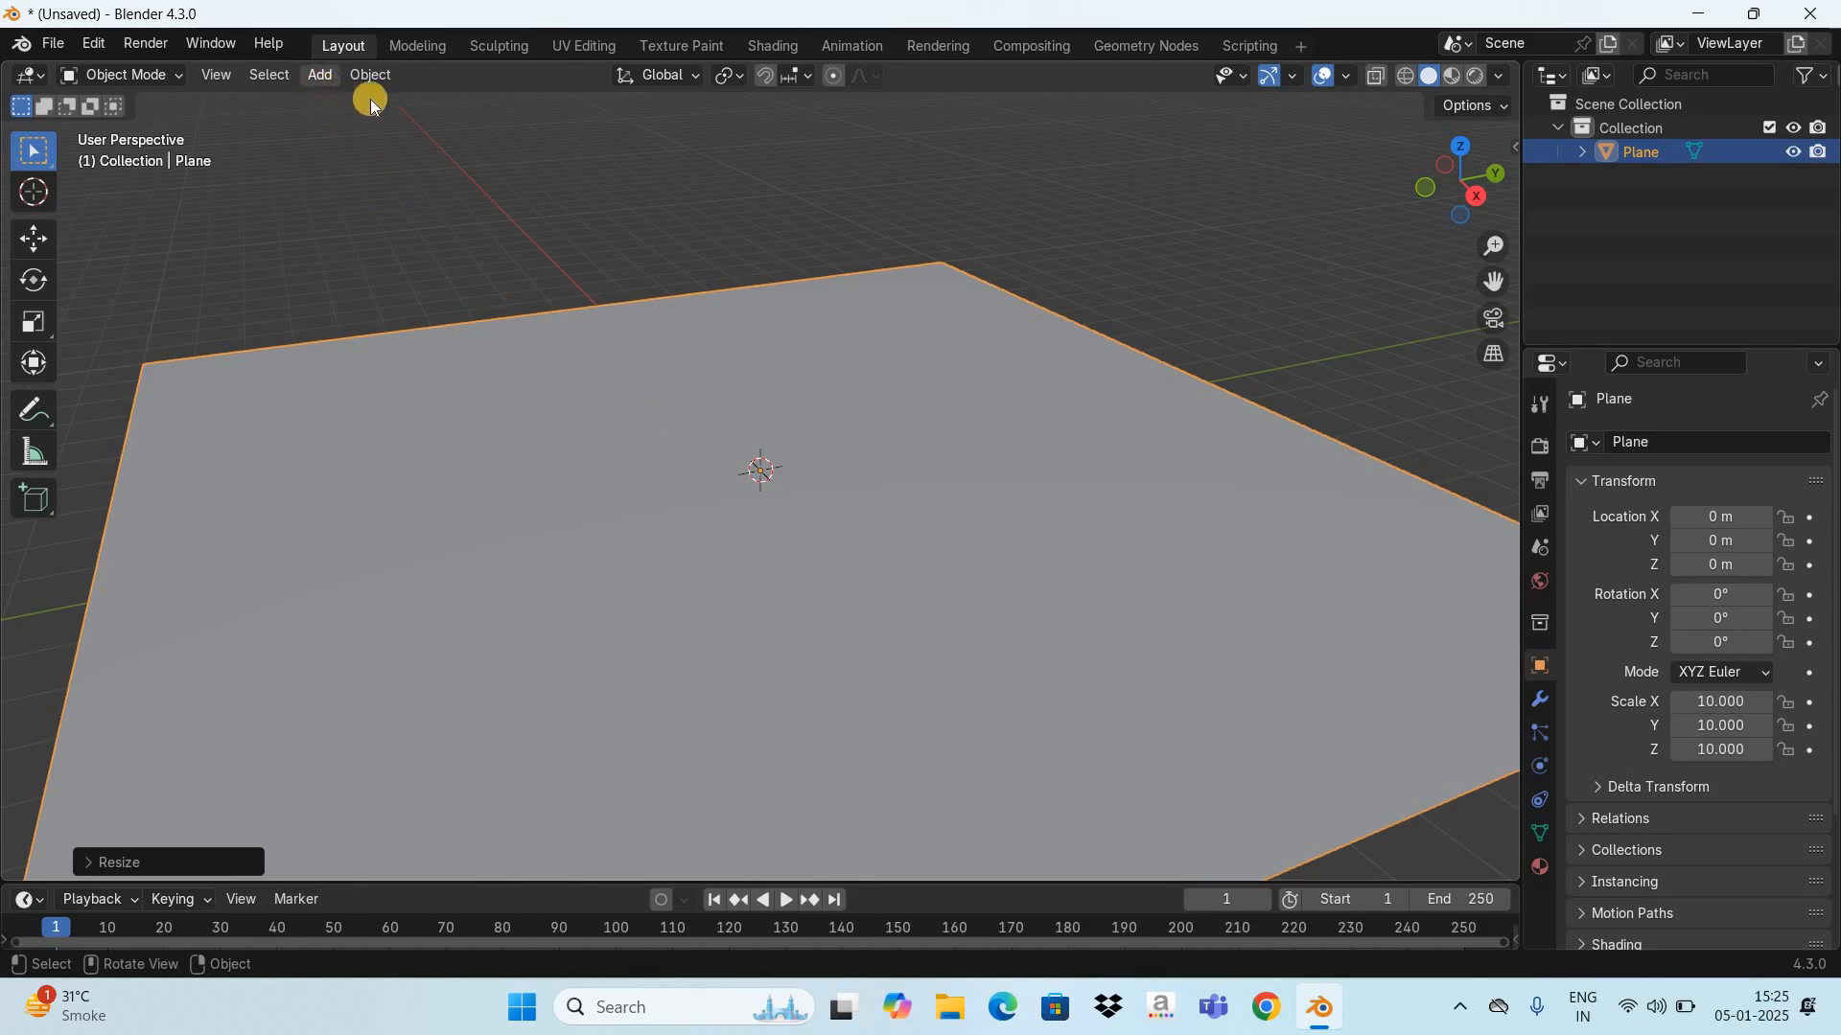
Step: Add a cube at the origin and raise it 1 m along Z so it sits on the plane
{"action": "left_click", "coordinate": [324, 81]}
{"action": "mouse_move", "coordinate": [403, 102]}
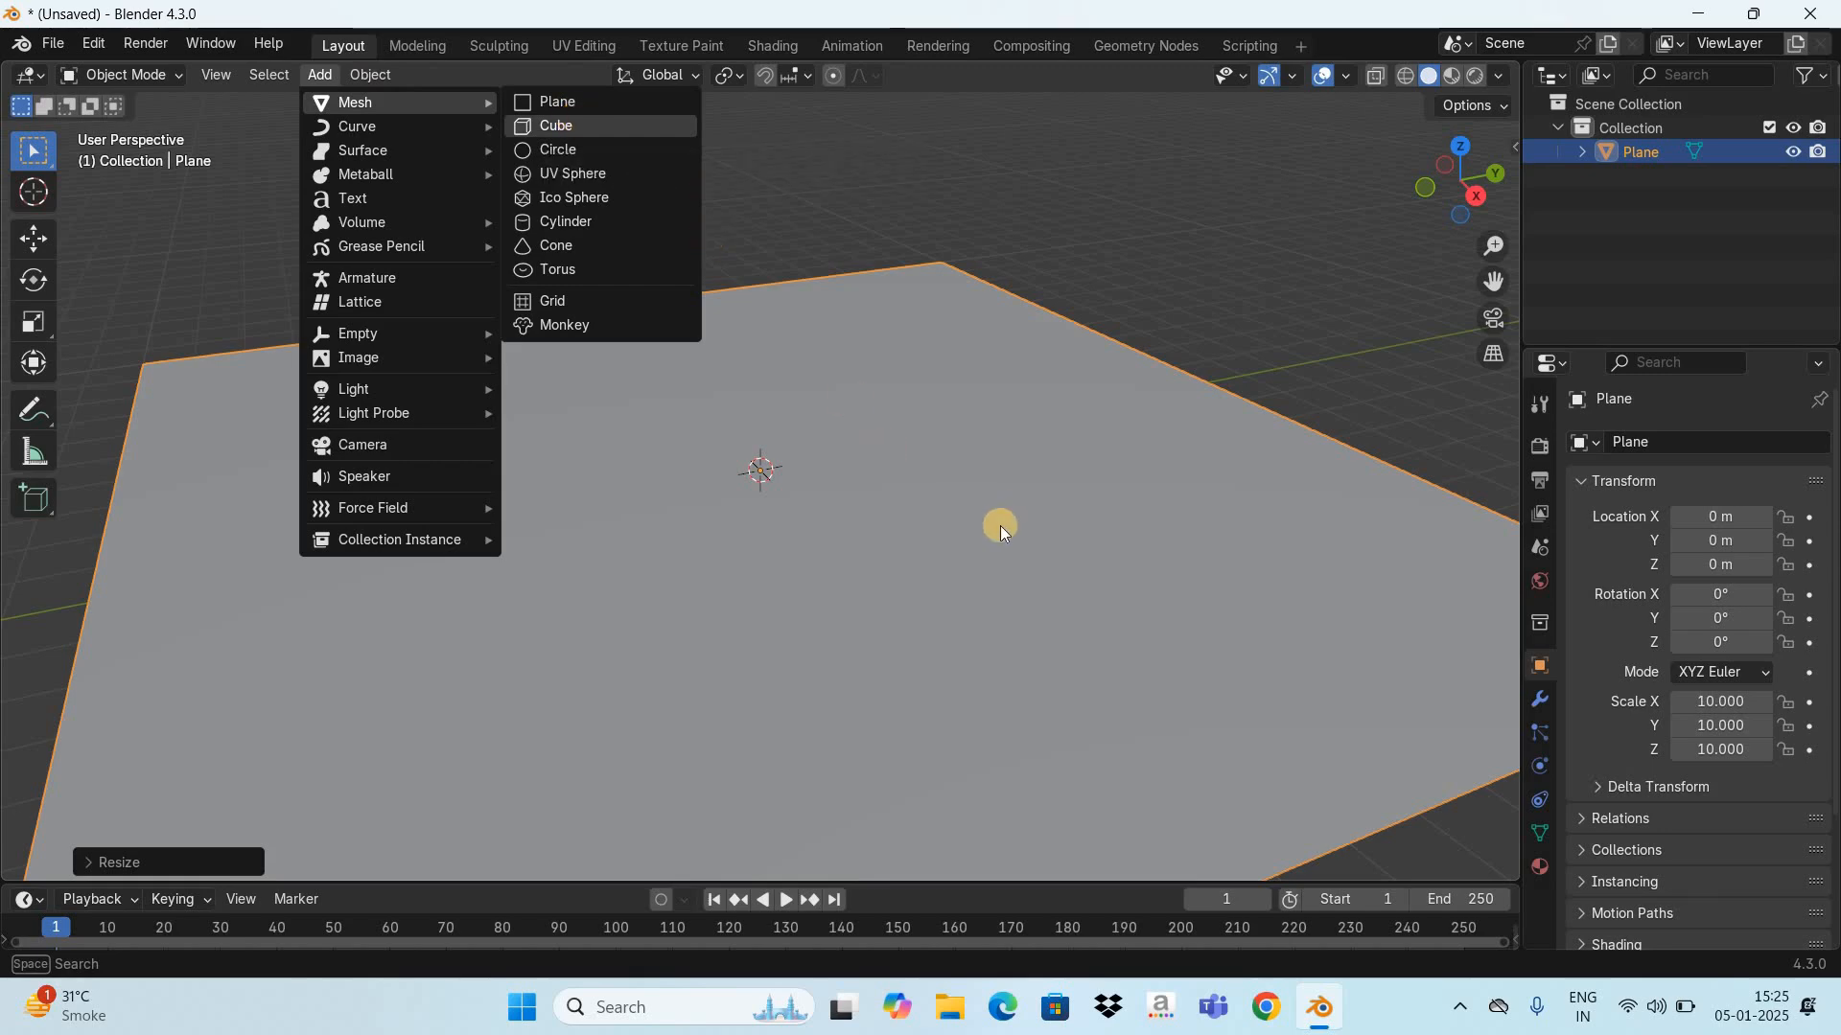
{"action": "key", "text": "Return"}
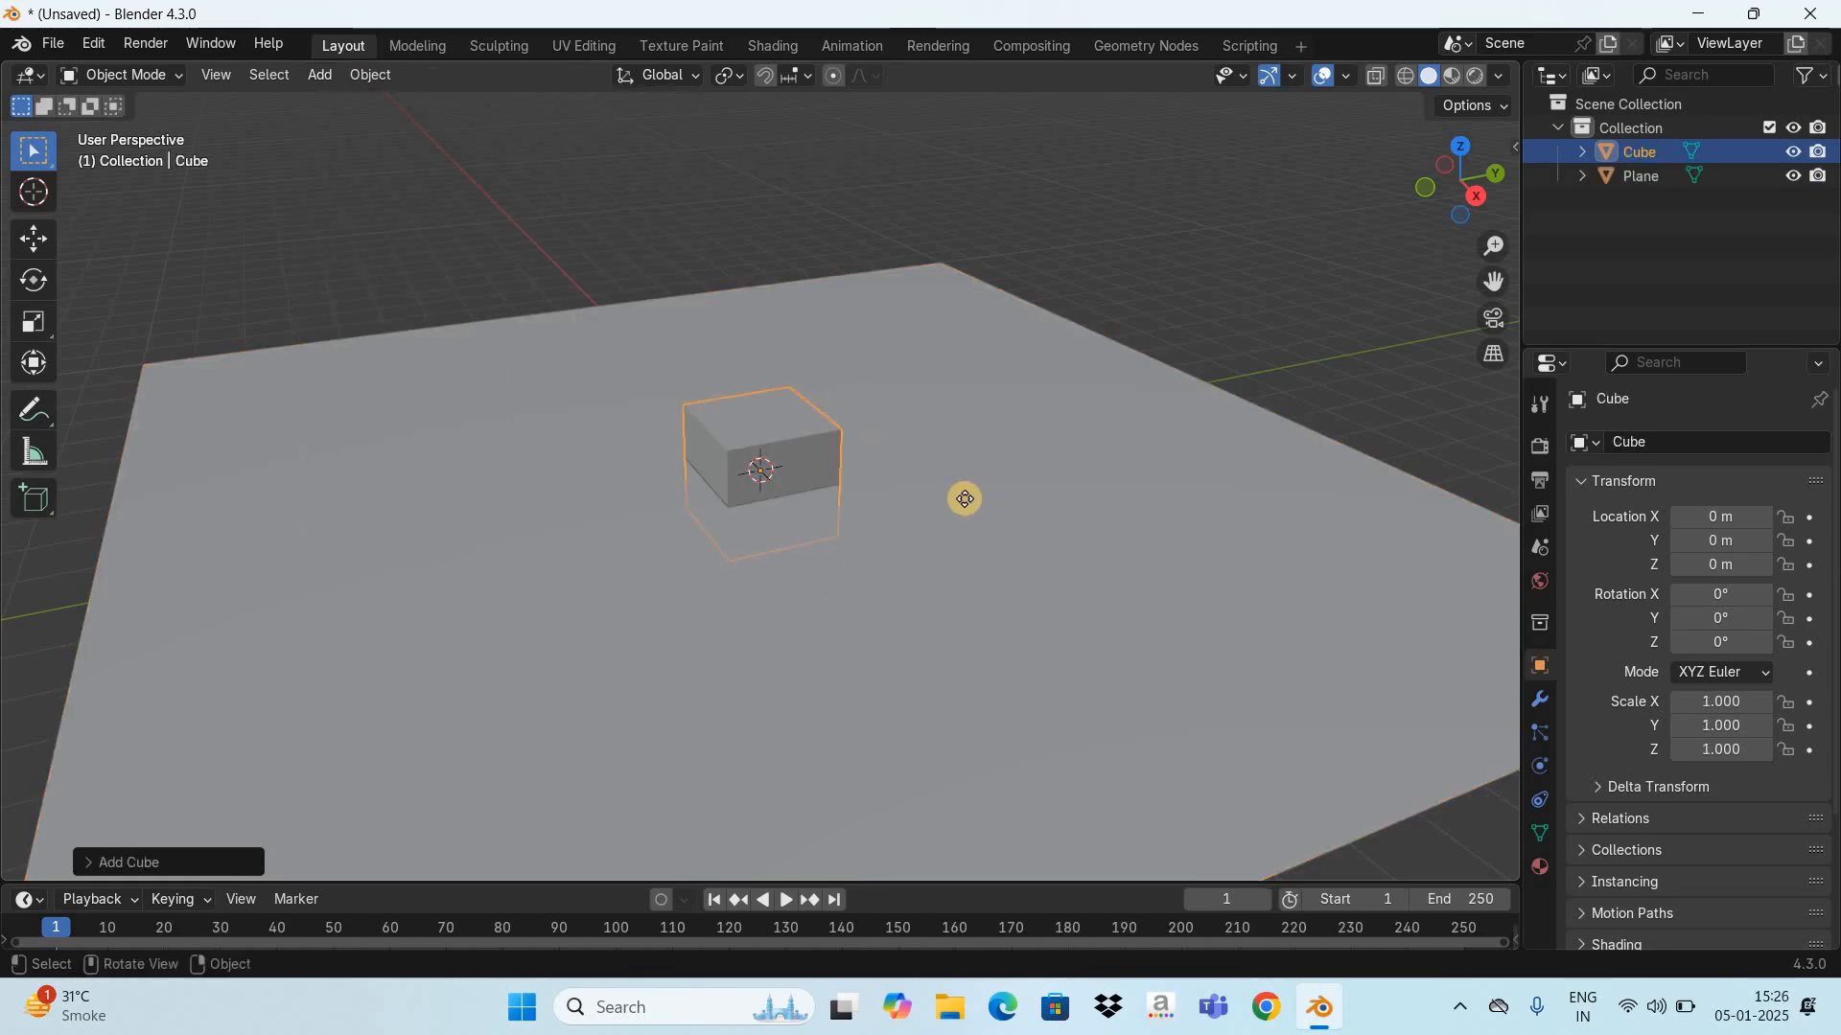
{"action": "key", "text": "z"}
{"action": "key", "text": "1"}
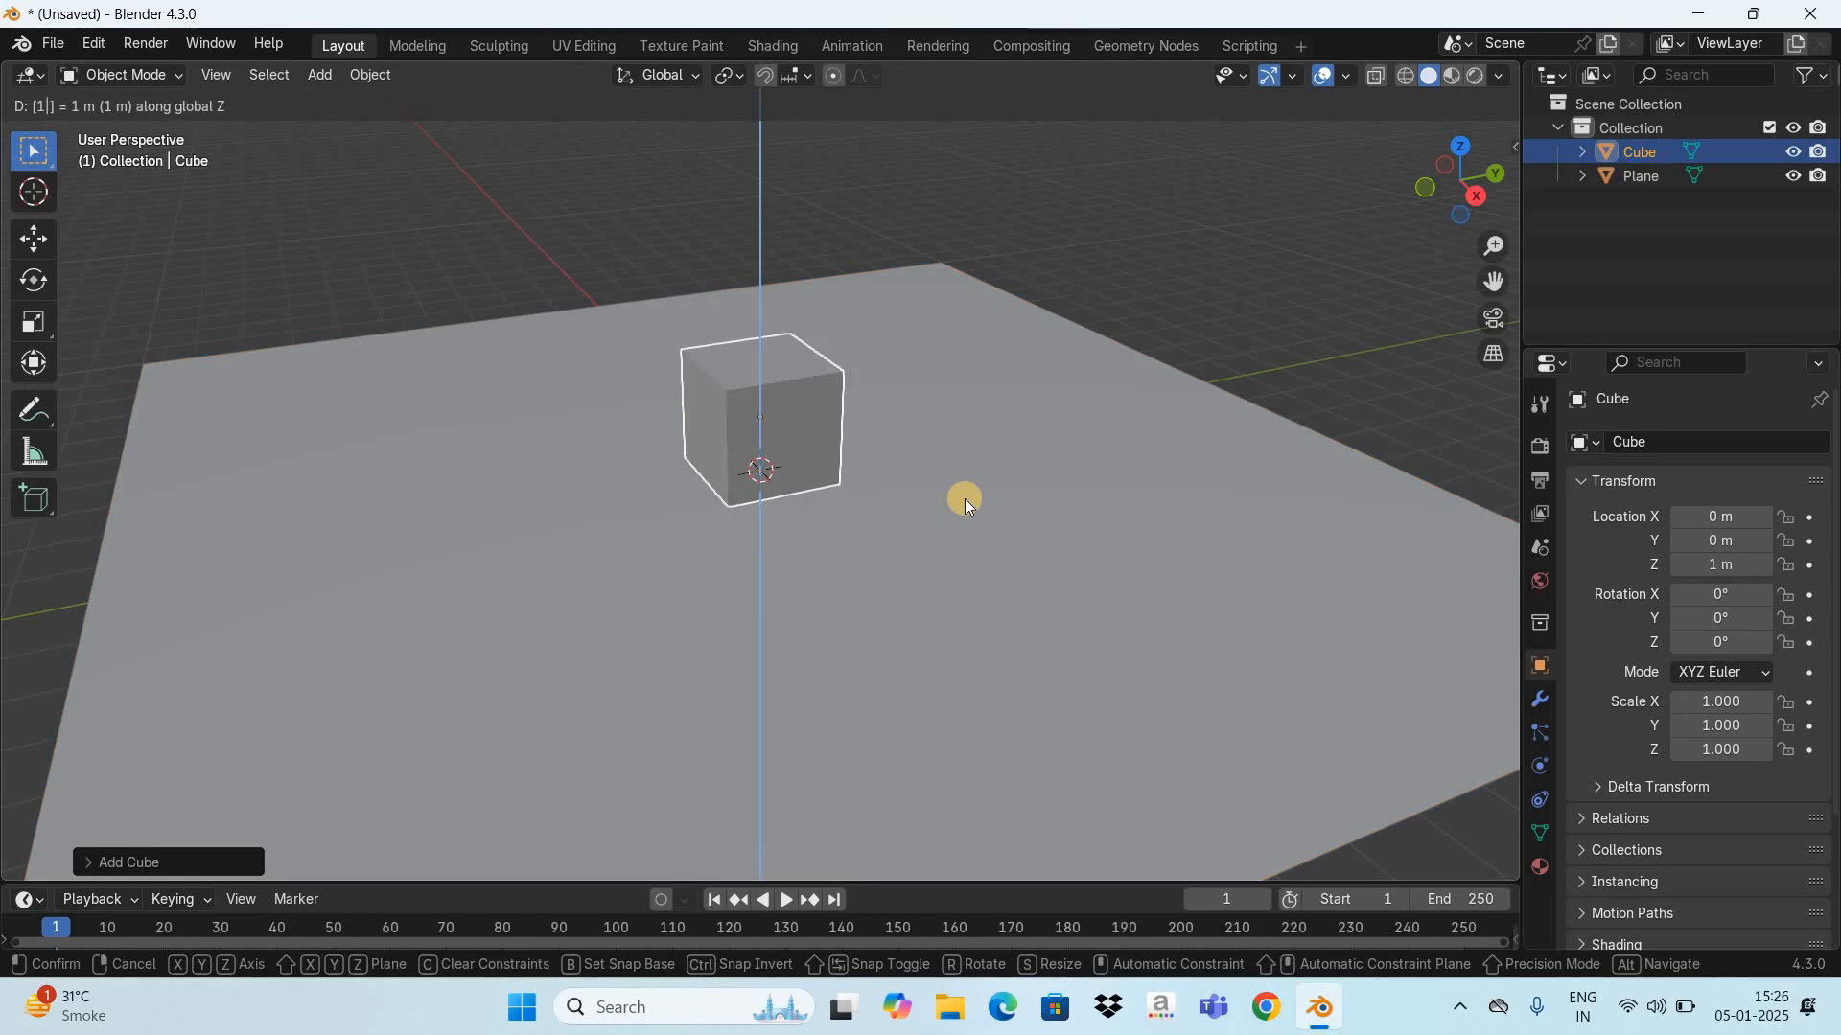
{"action": "key", "text": "Return"}
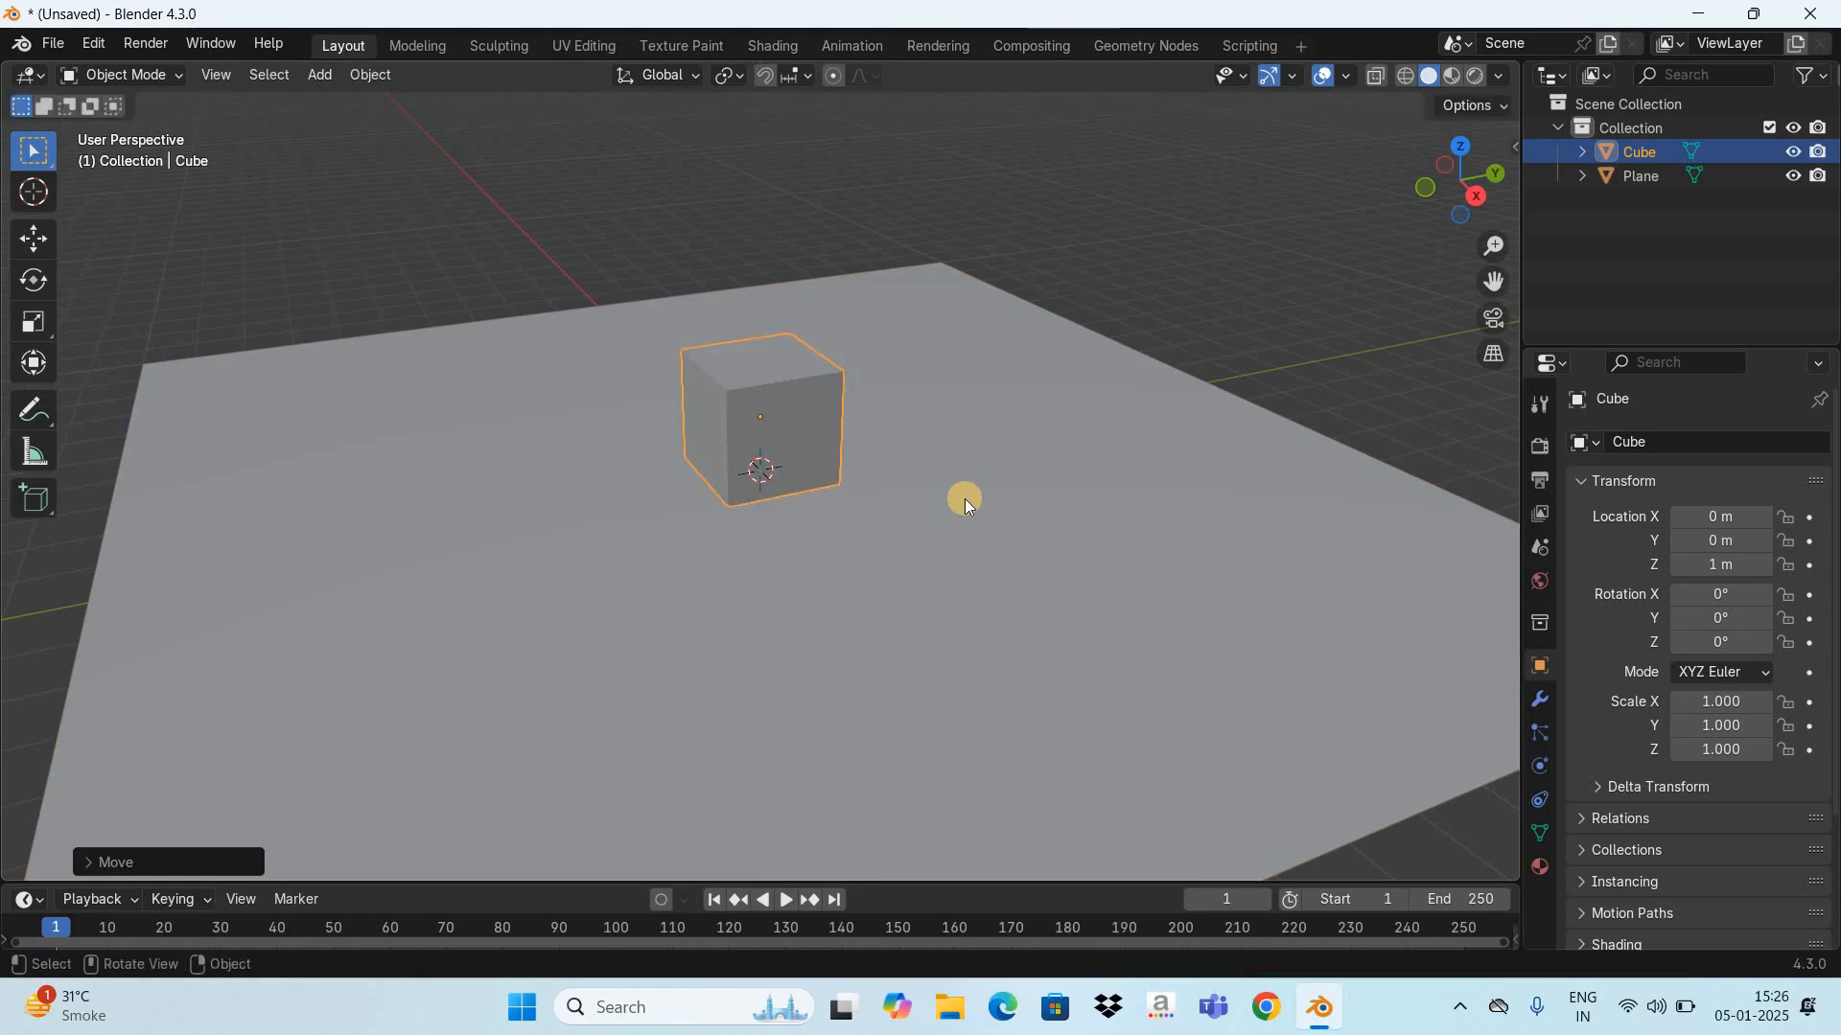
Step: In top view, duplicate the cube along X to about 2.48 m and -2.55 m, forming a row of three
{"action": "key", "text": "KP_7"}
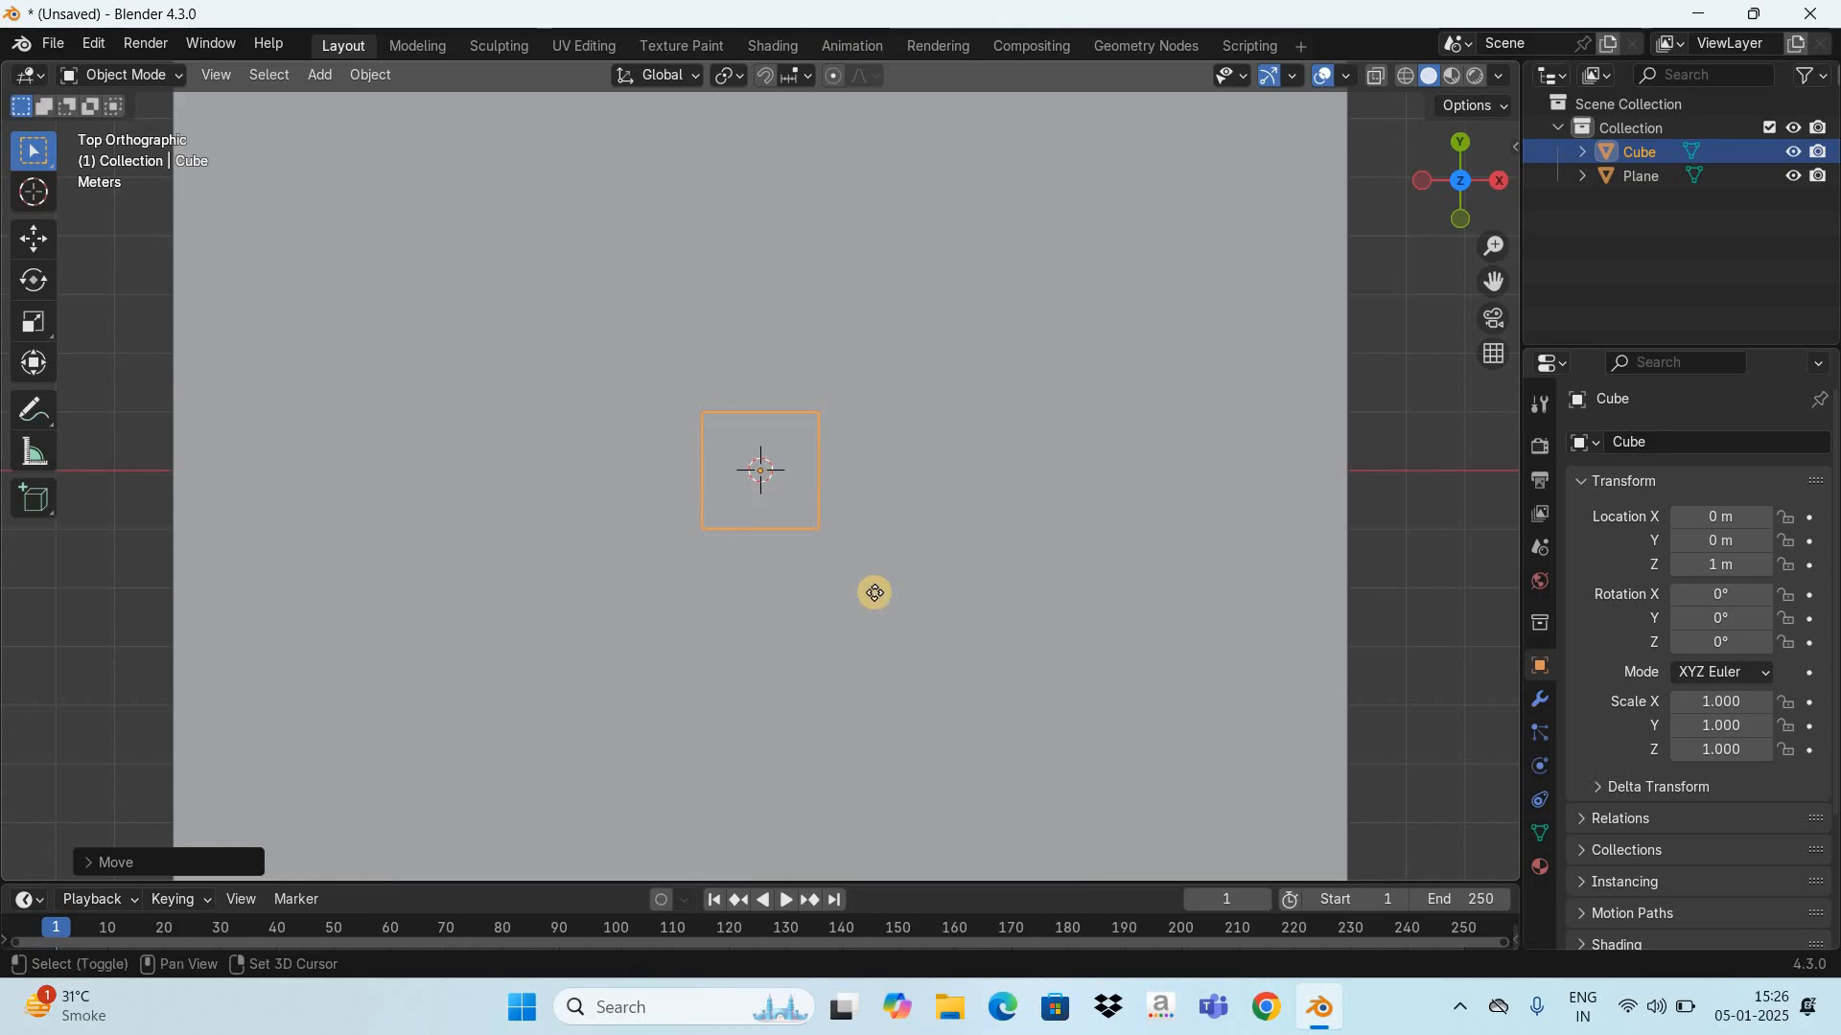
{"action": "key", "text": "shift+d"}
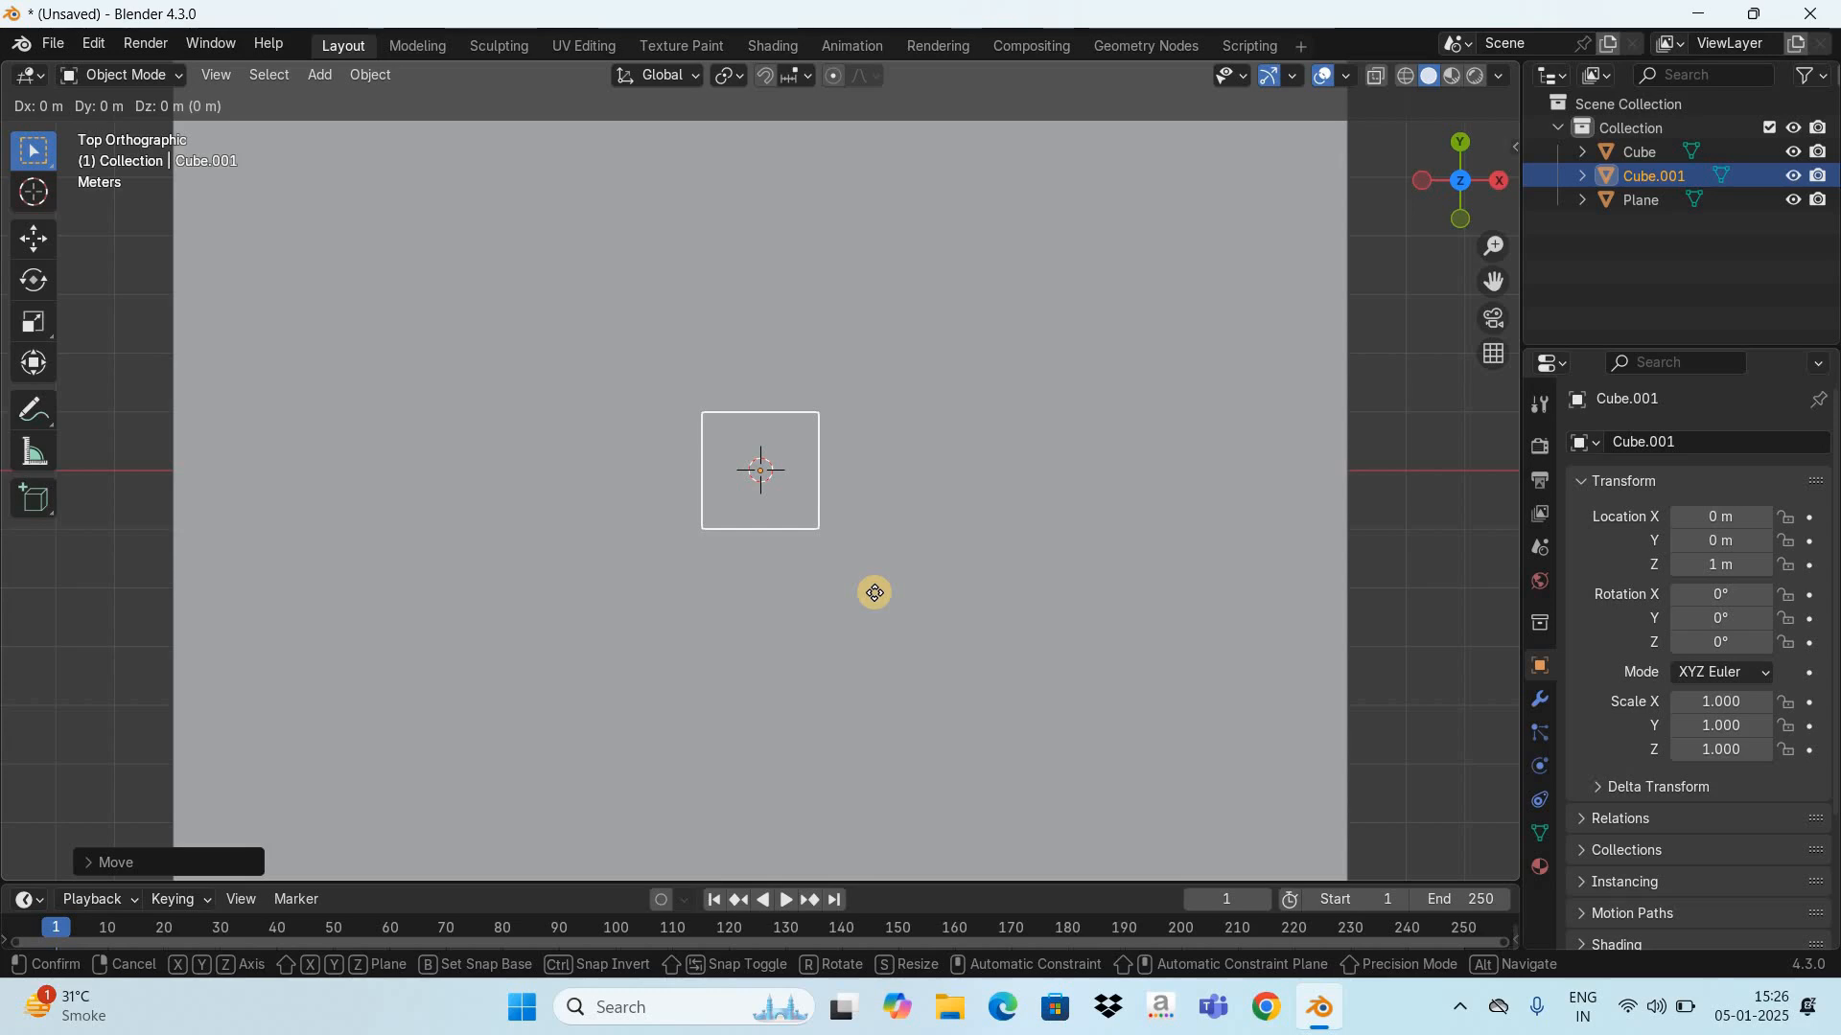
{"action": "key", "text": "x"}
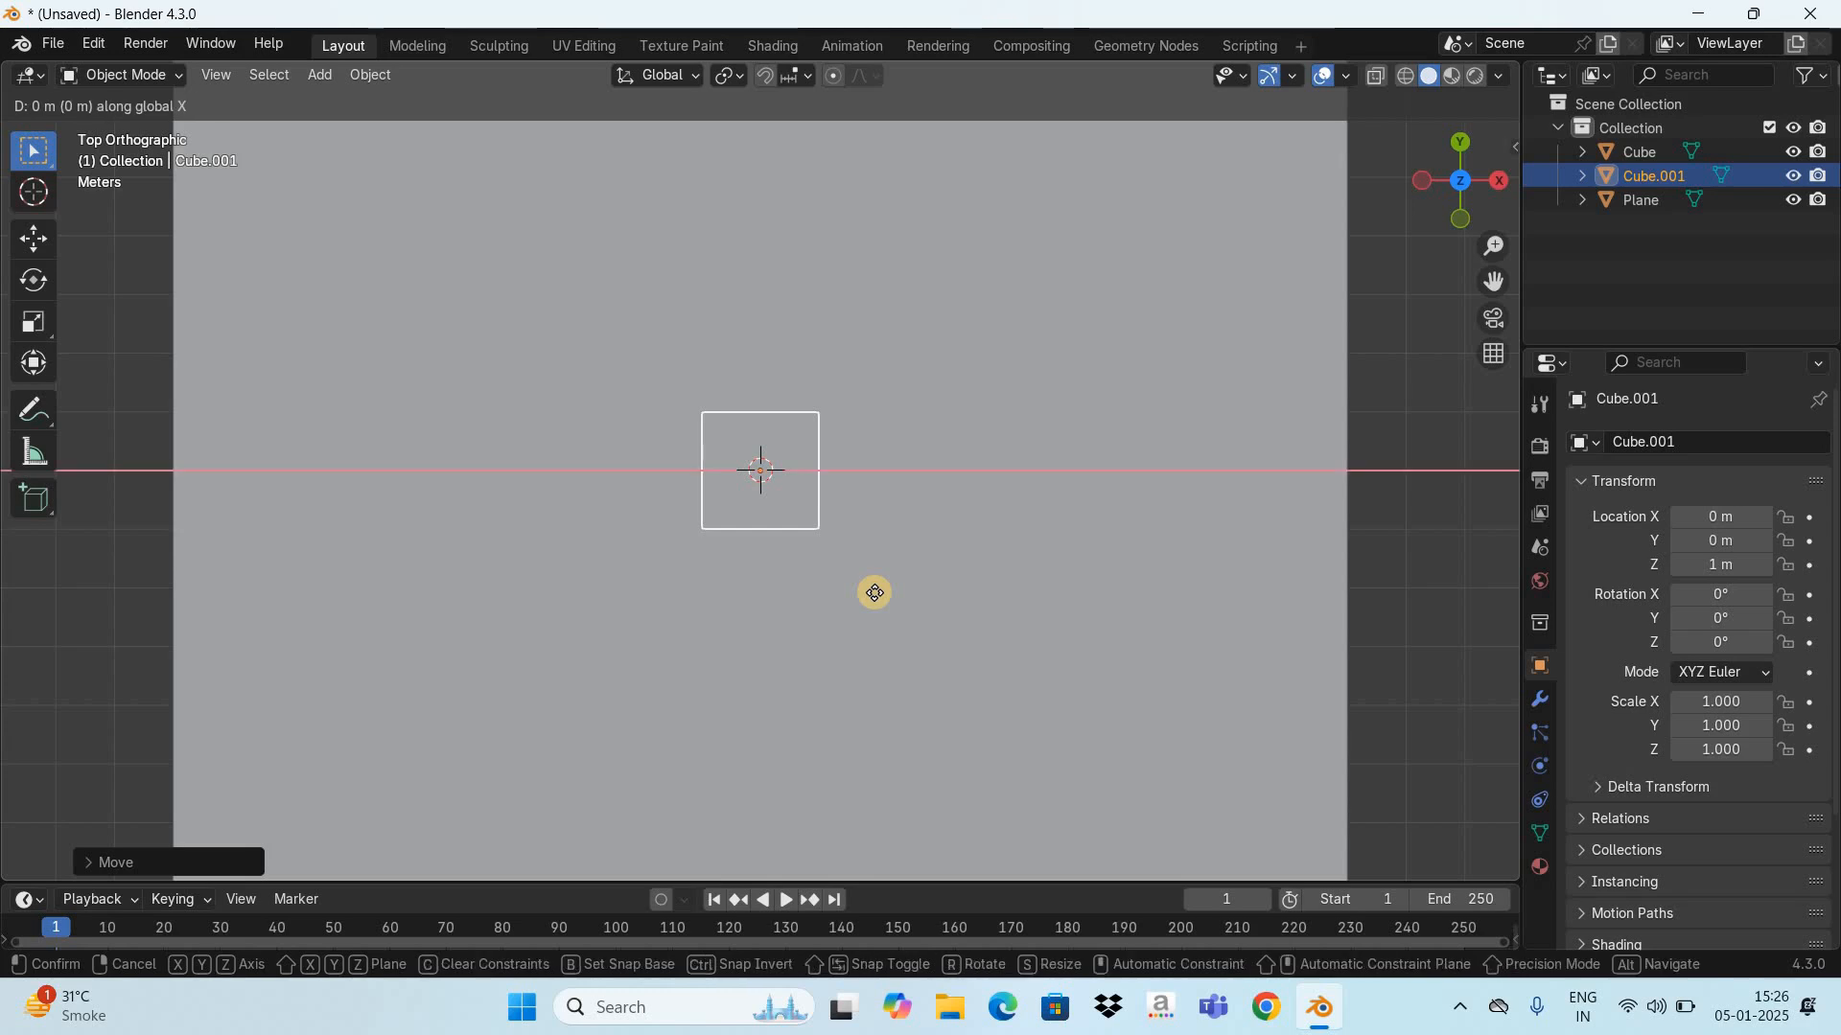
{"action": "left_click", "coordinate": [1003, 578]}
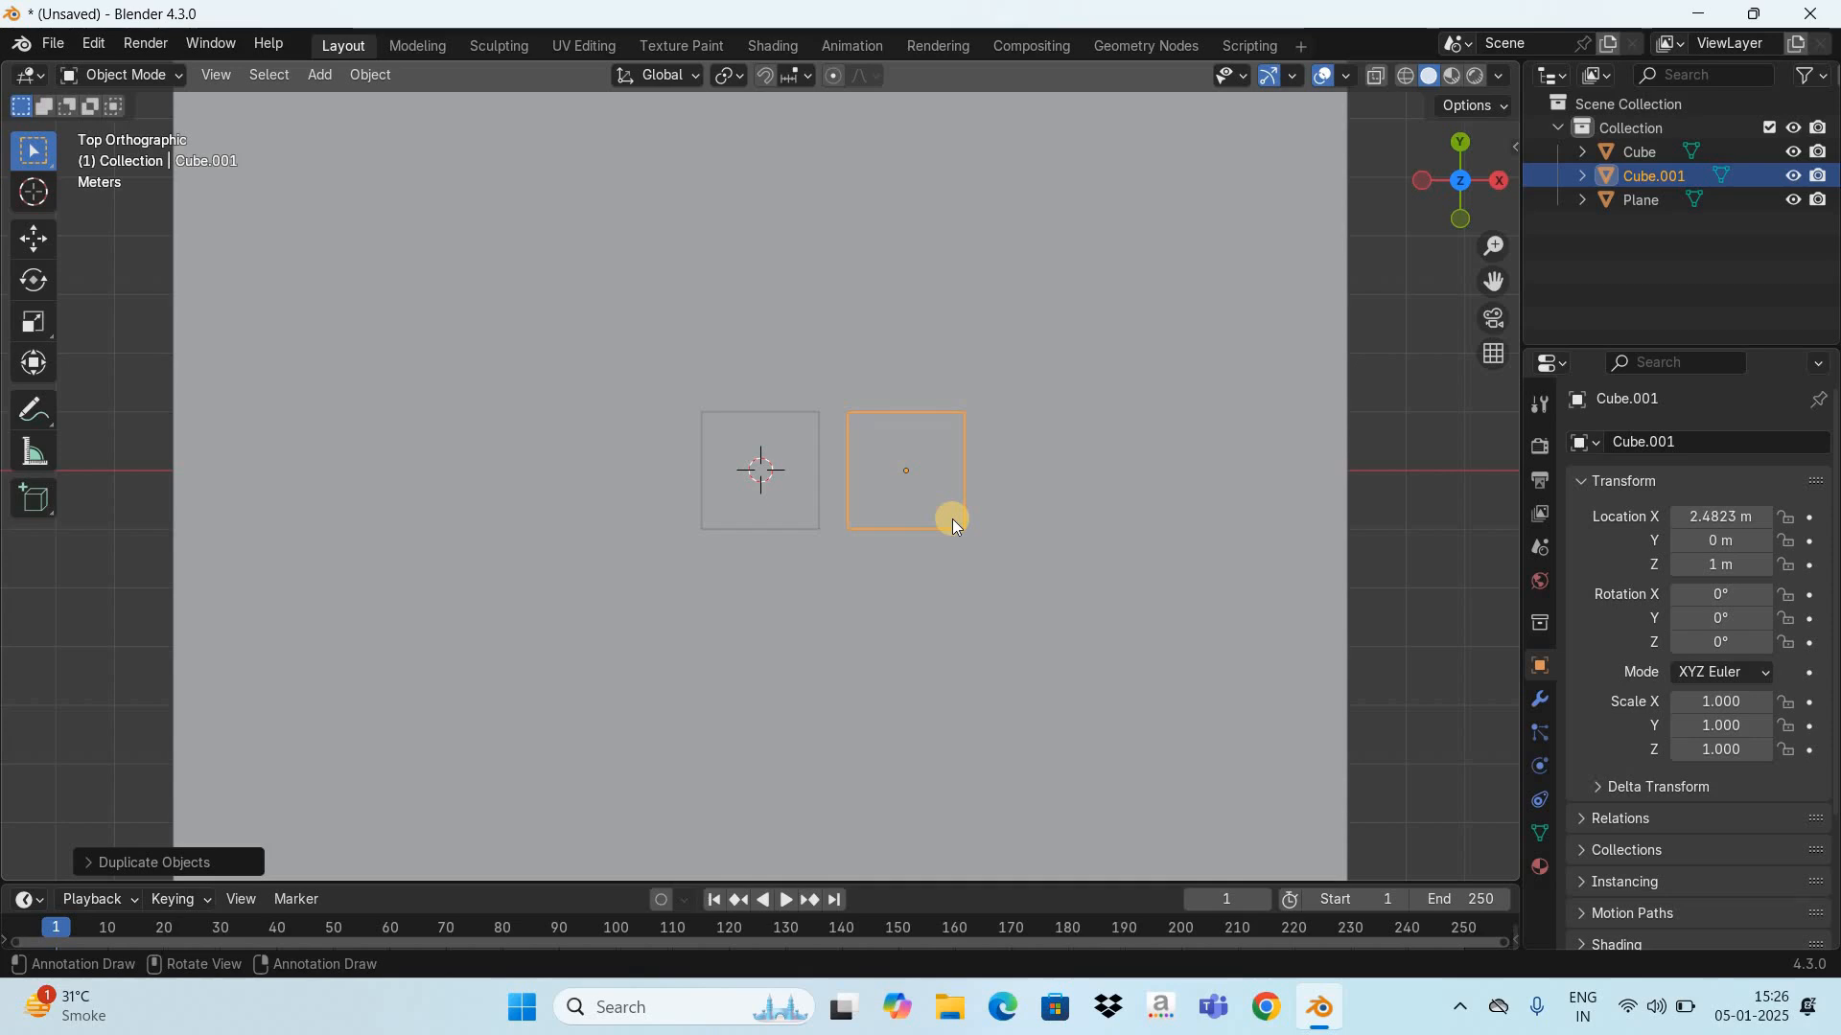
{"action": "key", "text": "shift+d"}
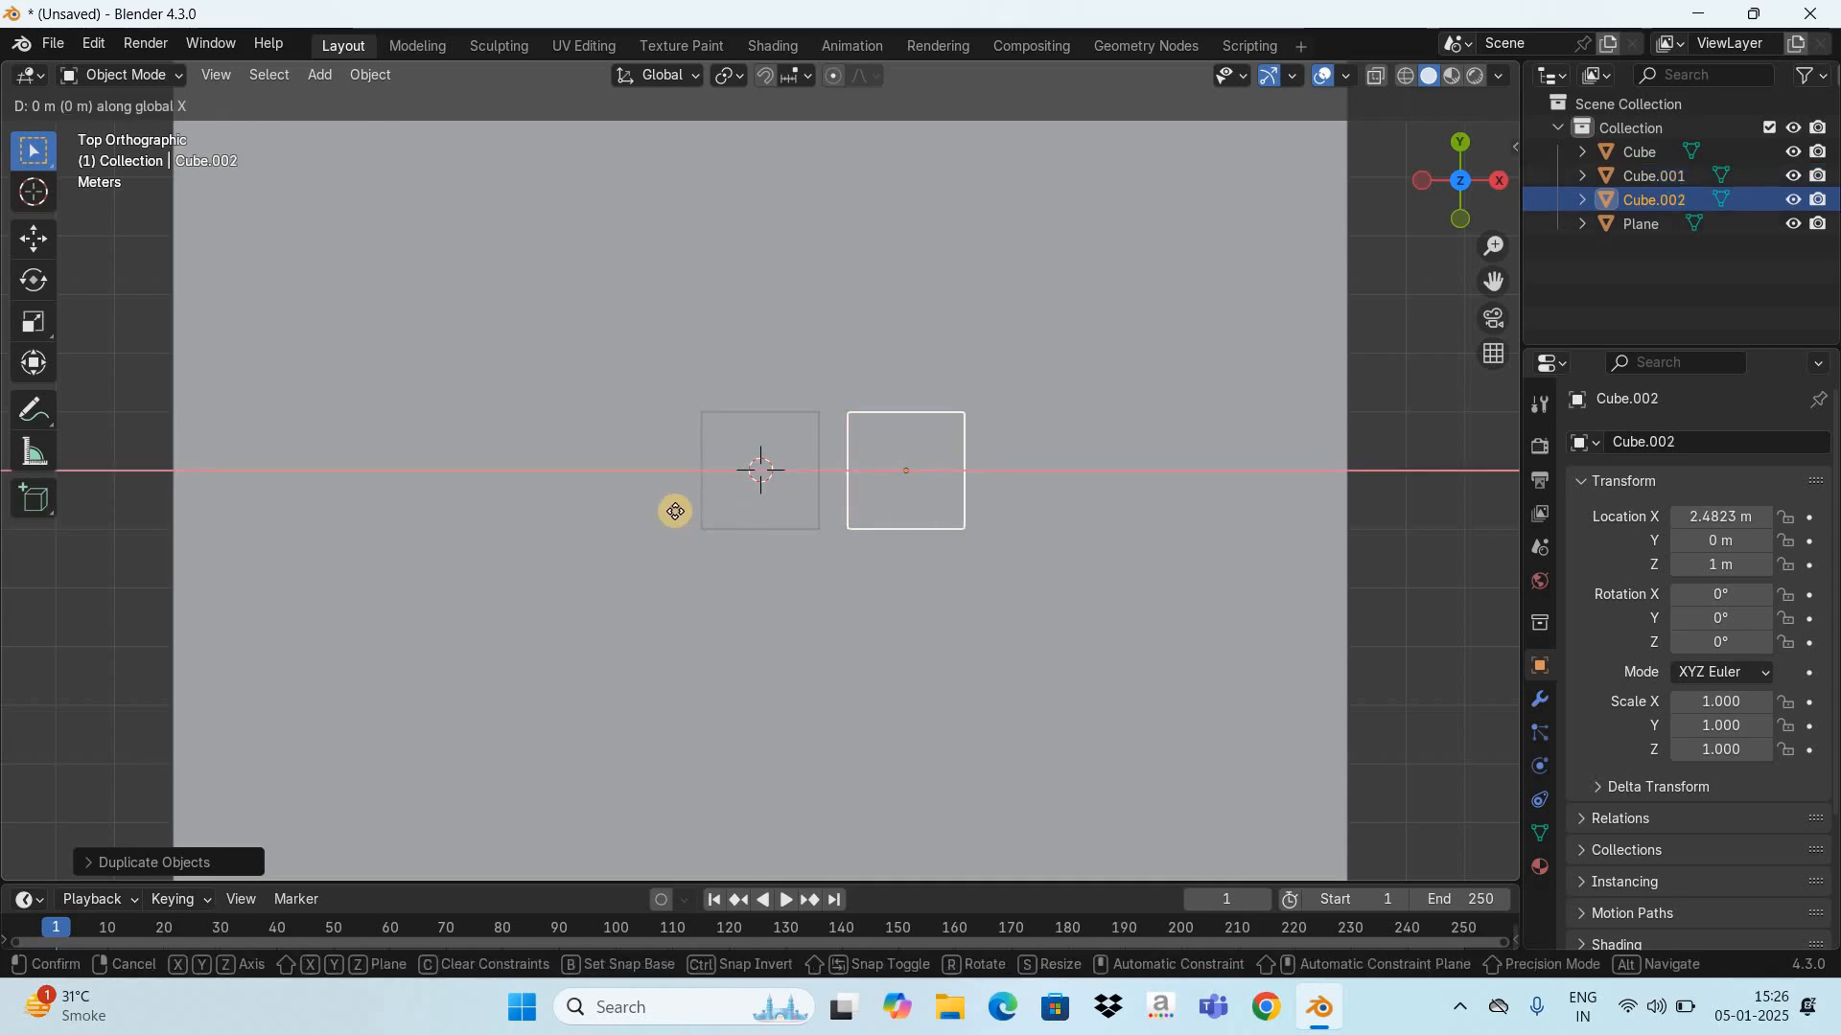
{"action": "key", "text": "x"}
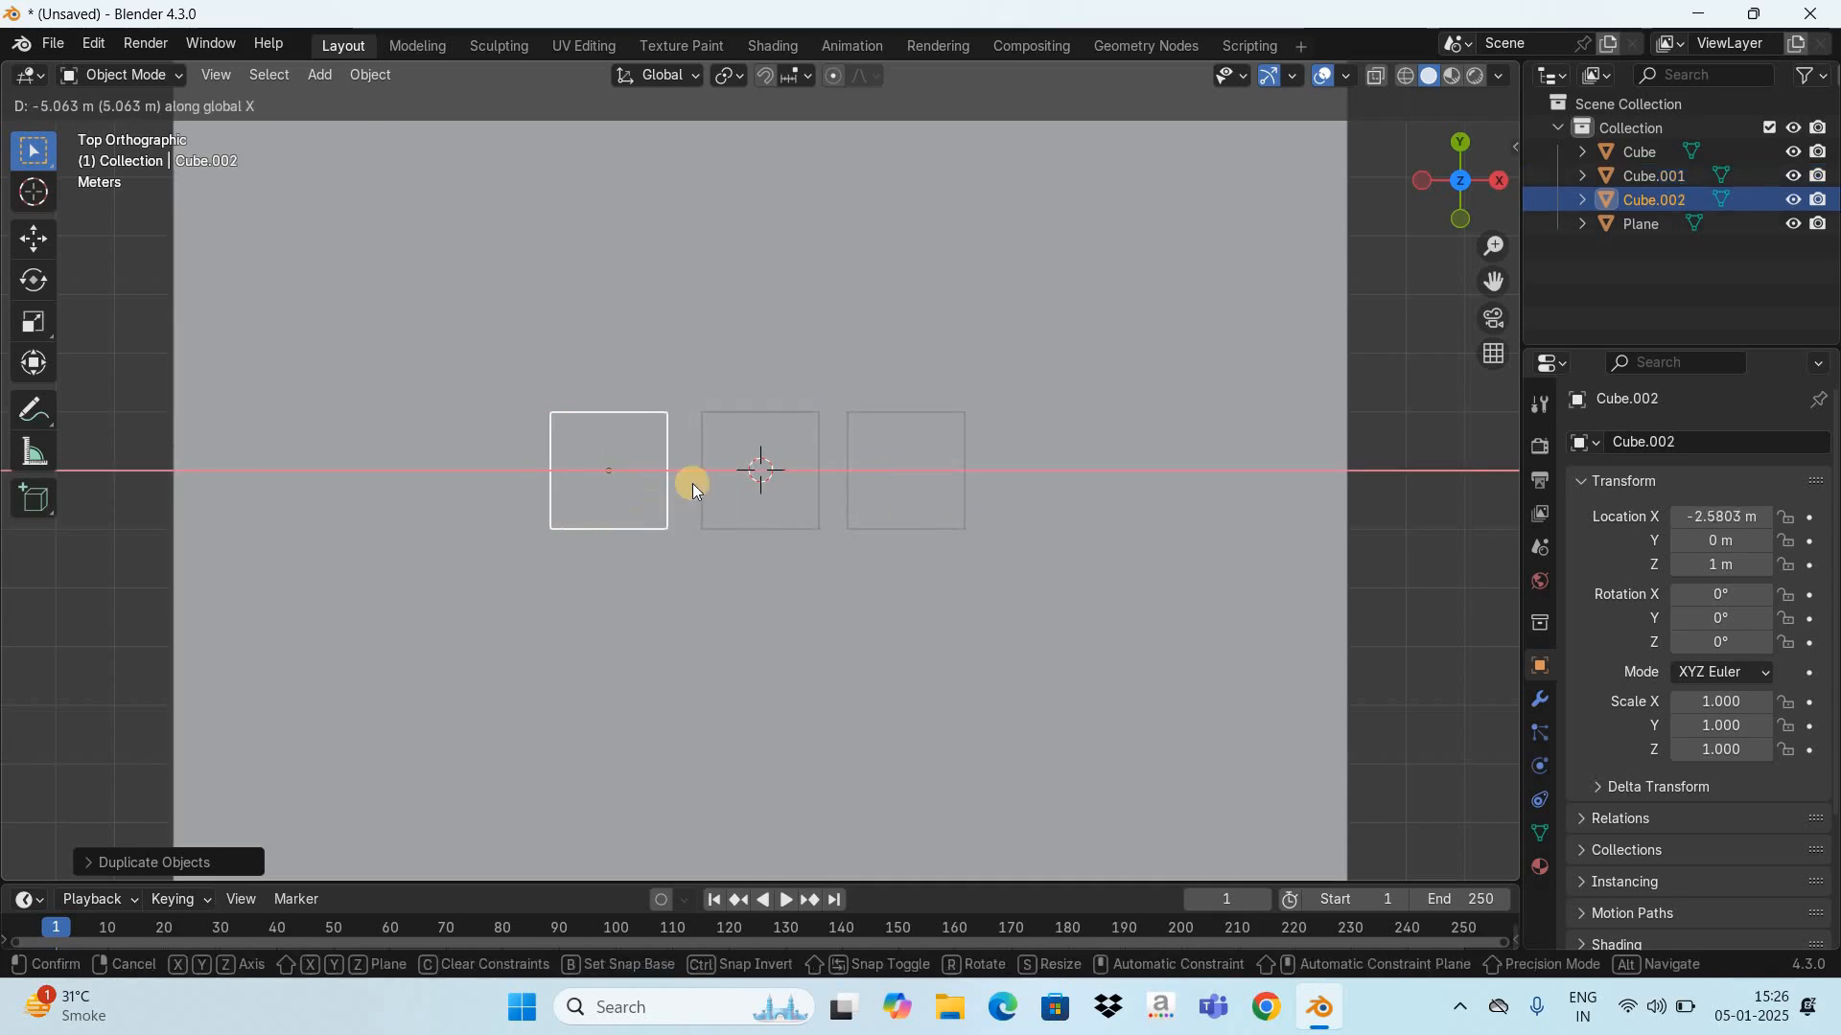
{"action": "left_click", "coordinate": [692, 483]}
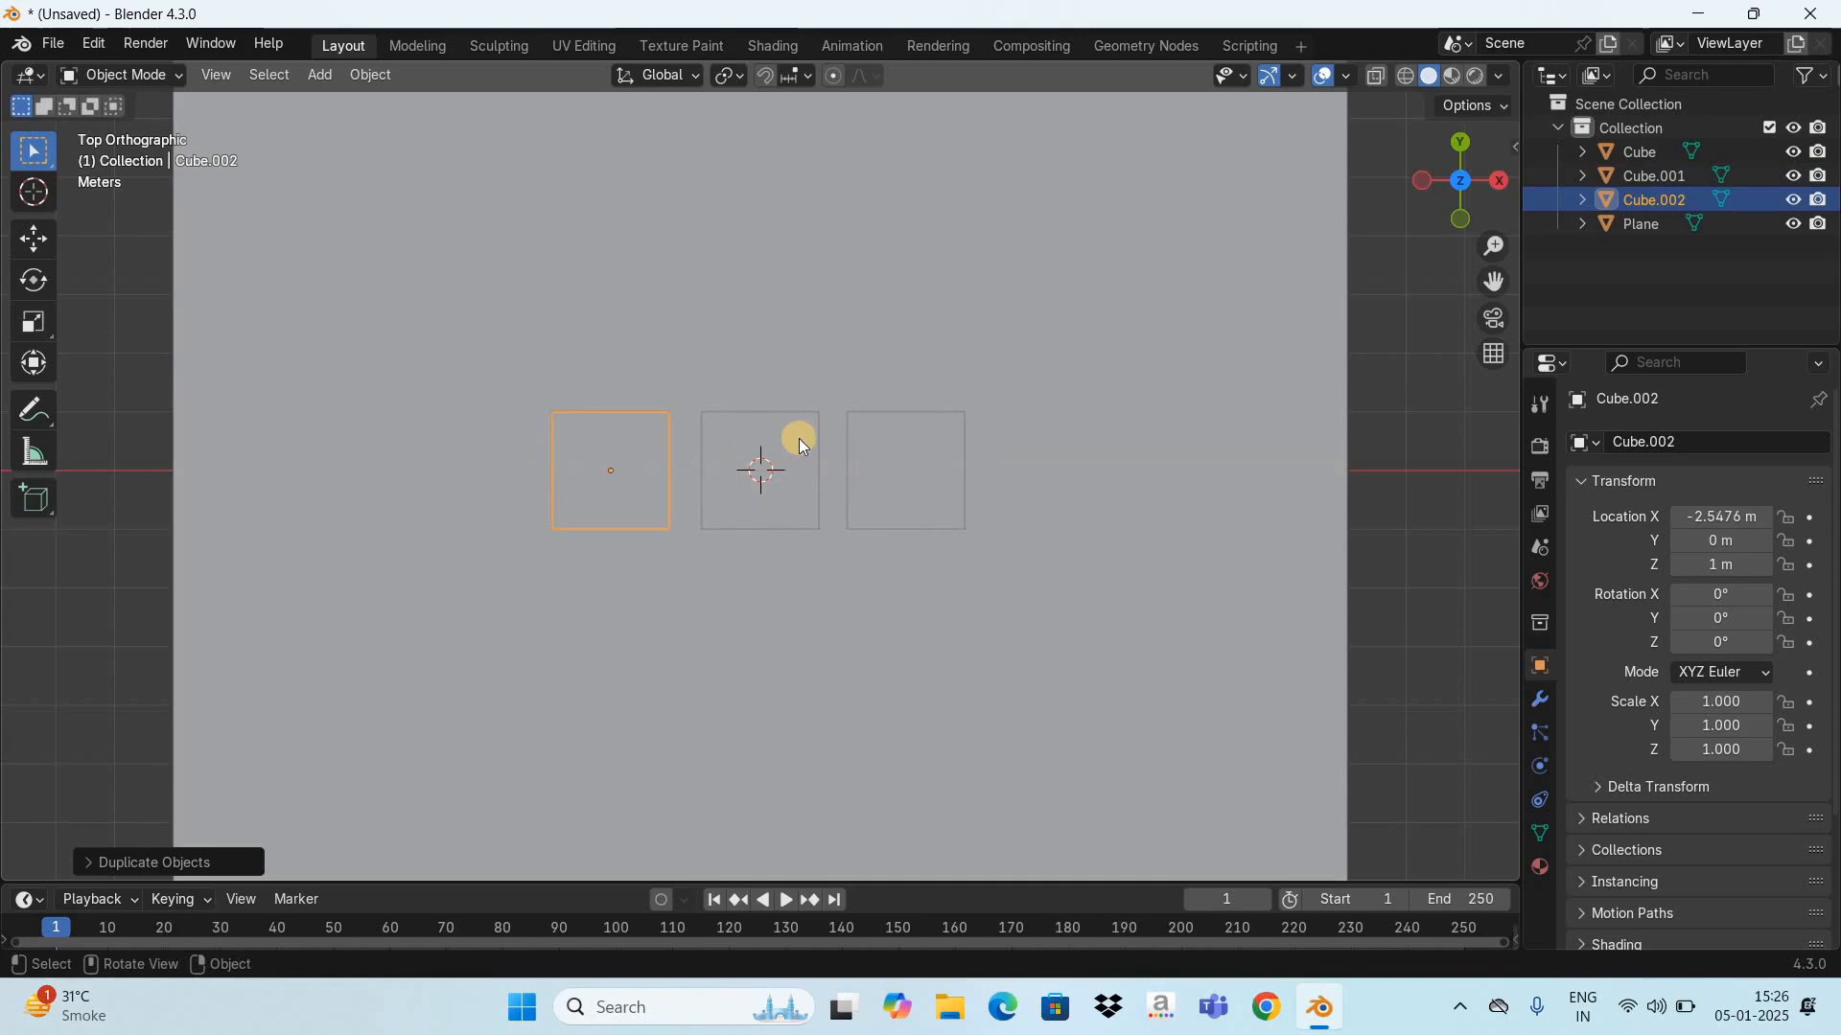
Step: Duplicate the row of three cubes along Y to about 2.43 m and -2.40 m, forming a three-by-three grid
{"action": "left_click", "coordinate": [926, 453], "text": "shift"}
{"action": "left_click", "coordinate": [923, 453], "text": "shift"}
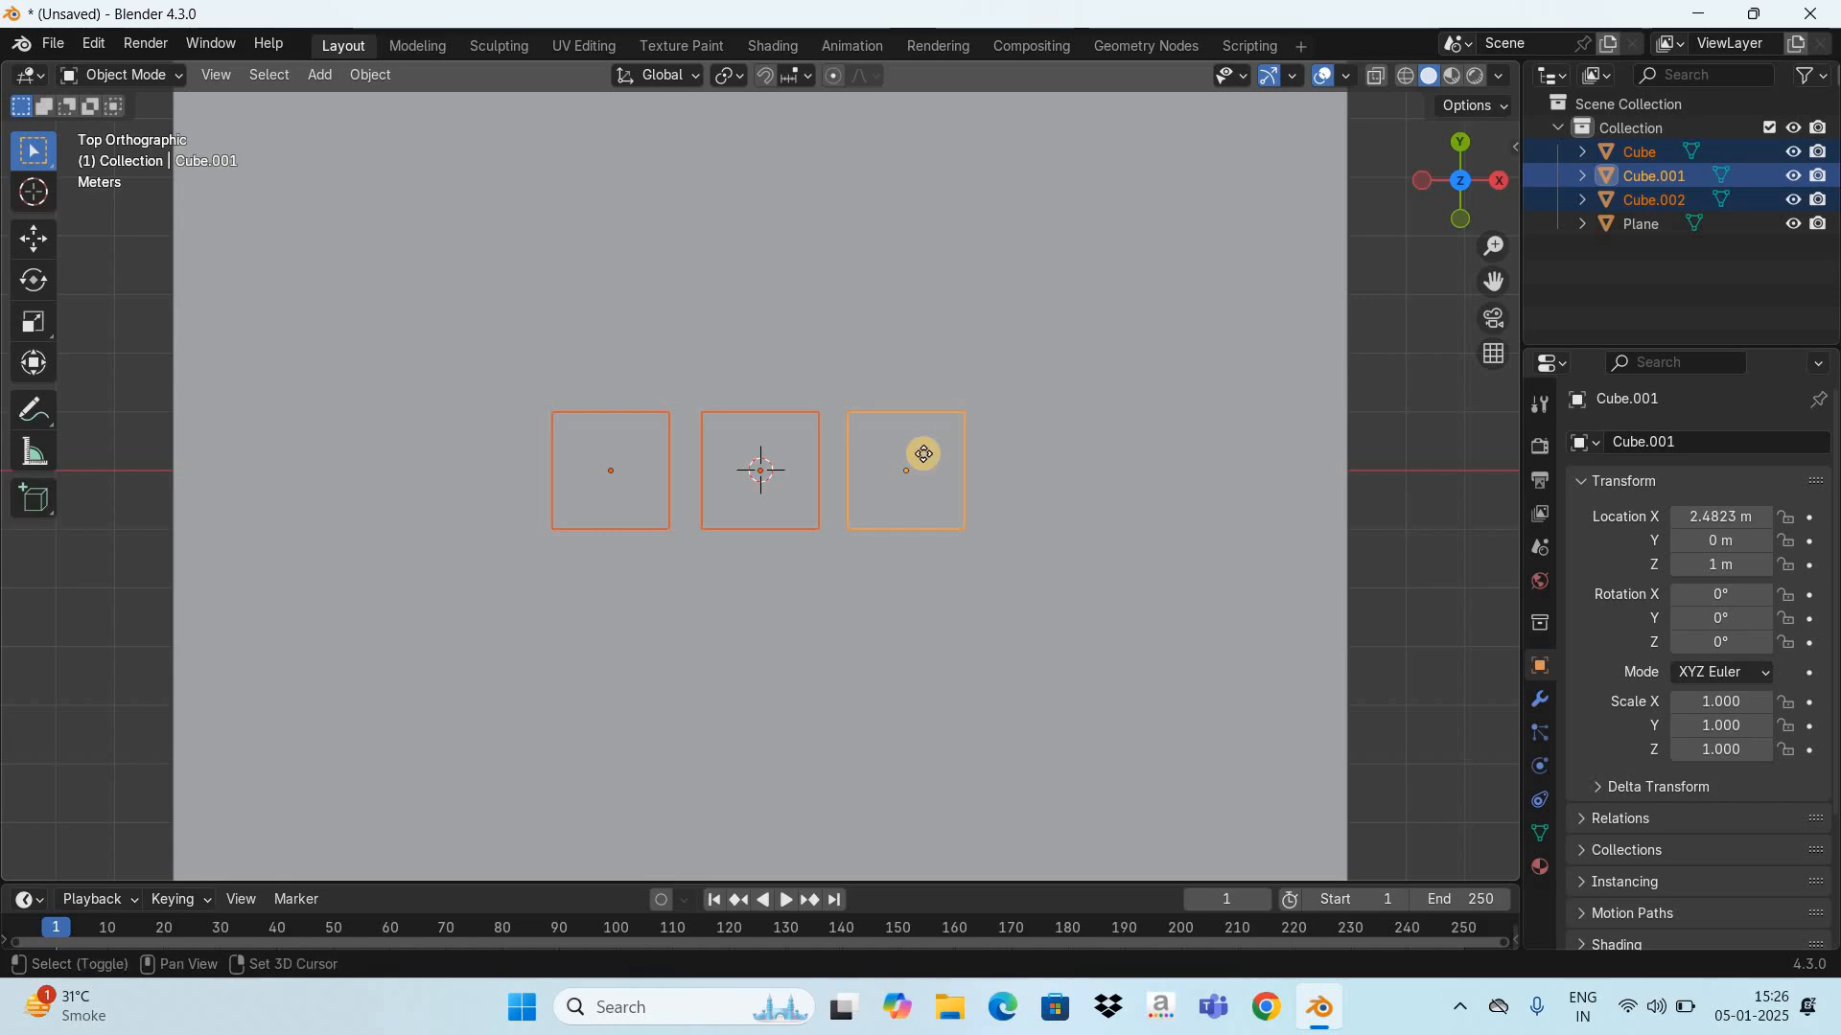
{"action": "key", "text": "shift+d"}
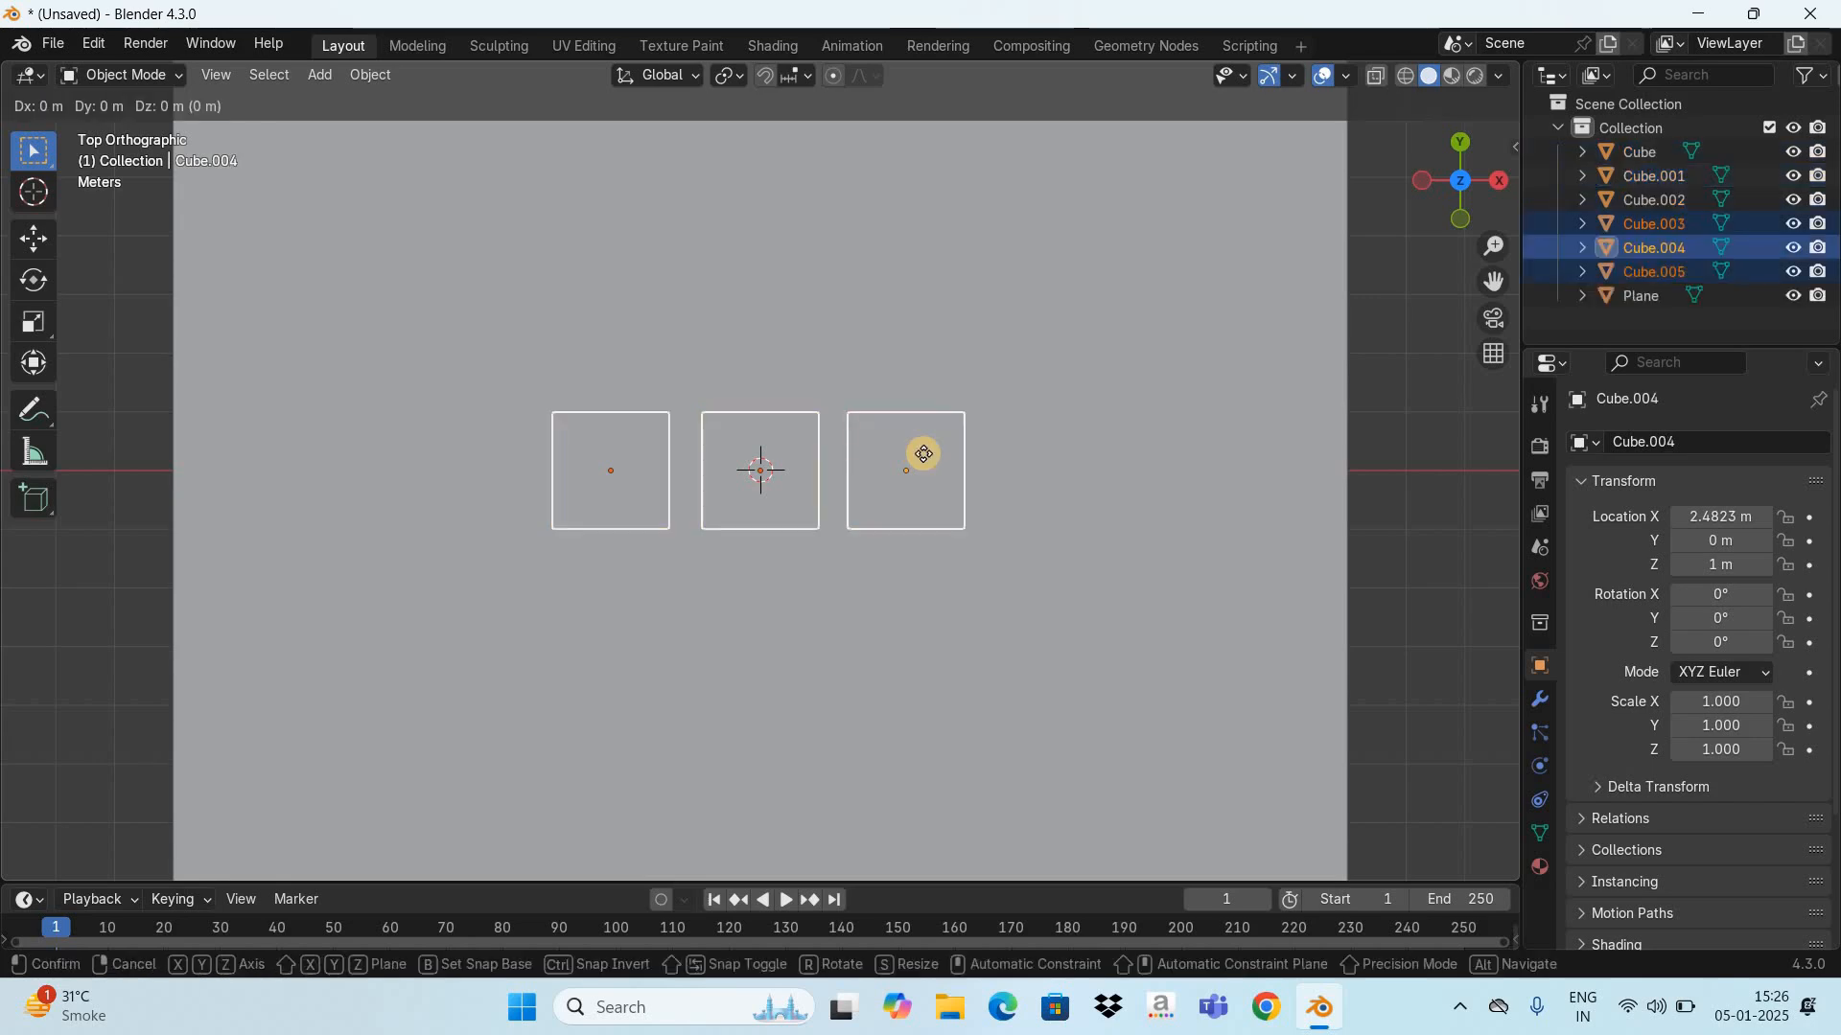
{"action": "key", "text": "y"}
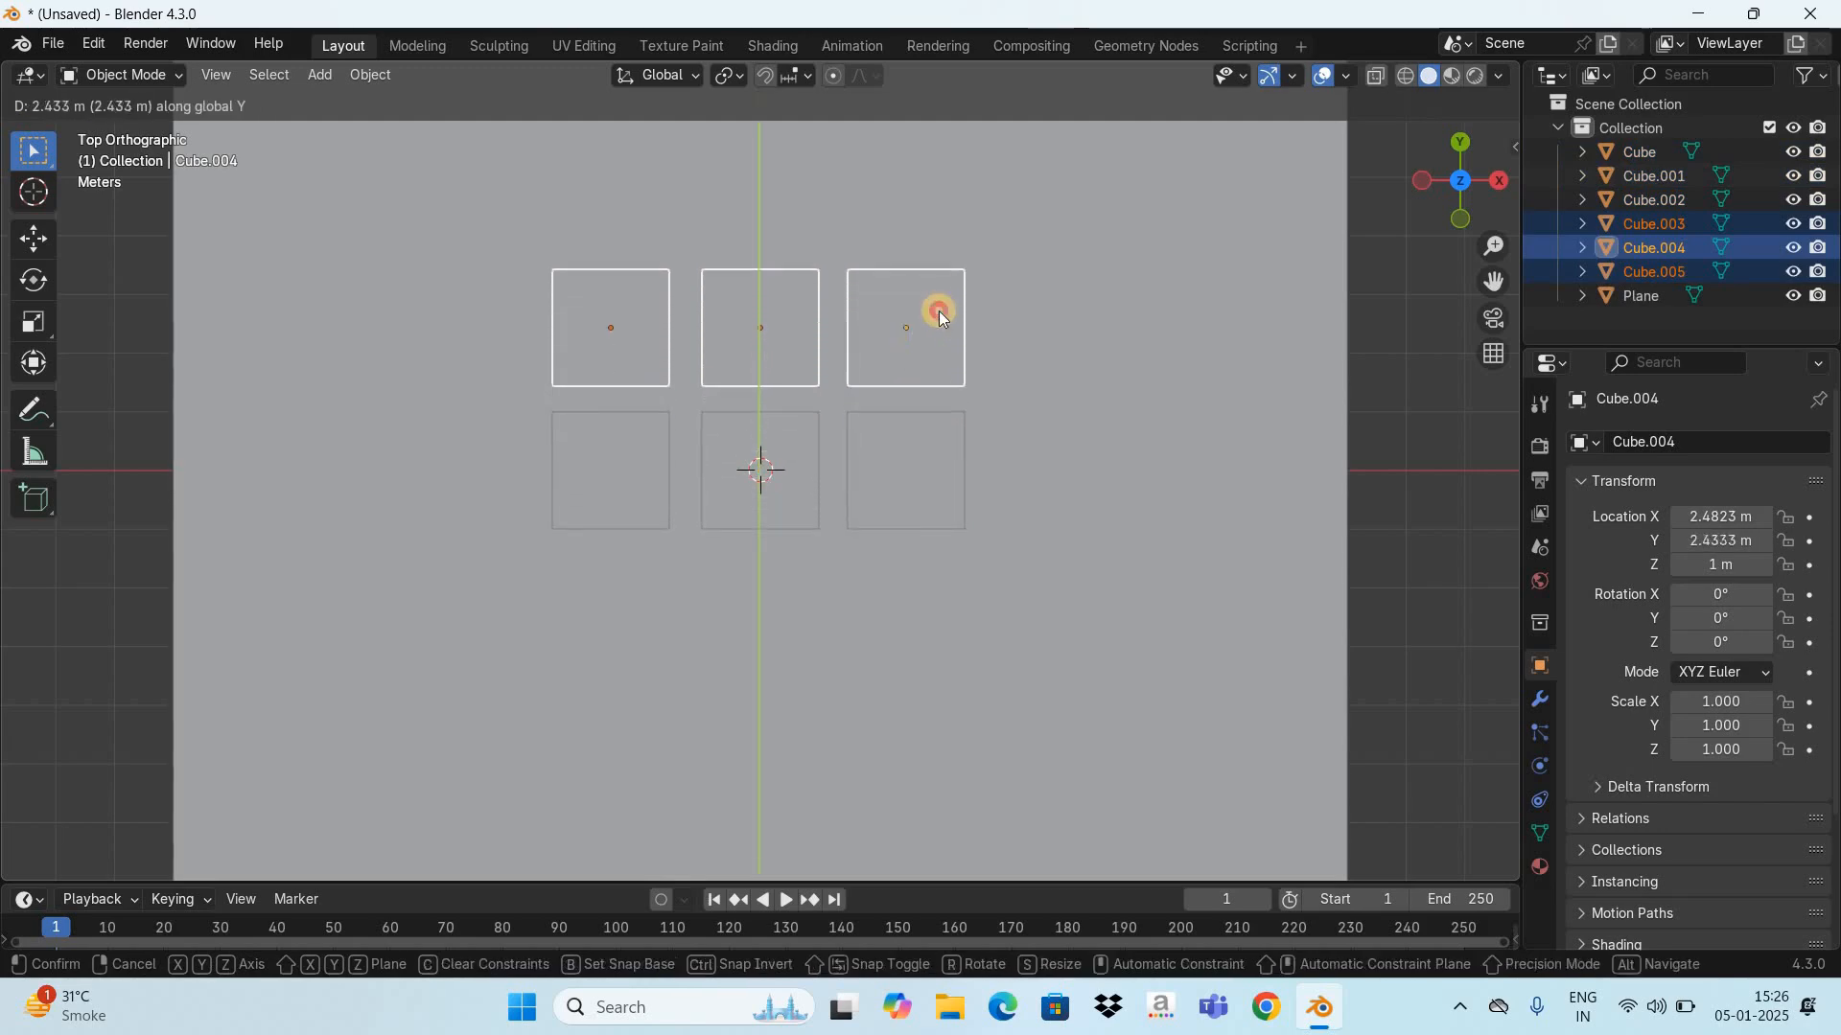
{"action": "left_click", "coordinate": [939, 311]}
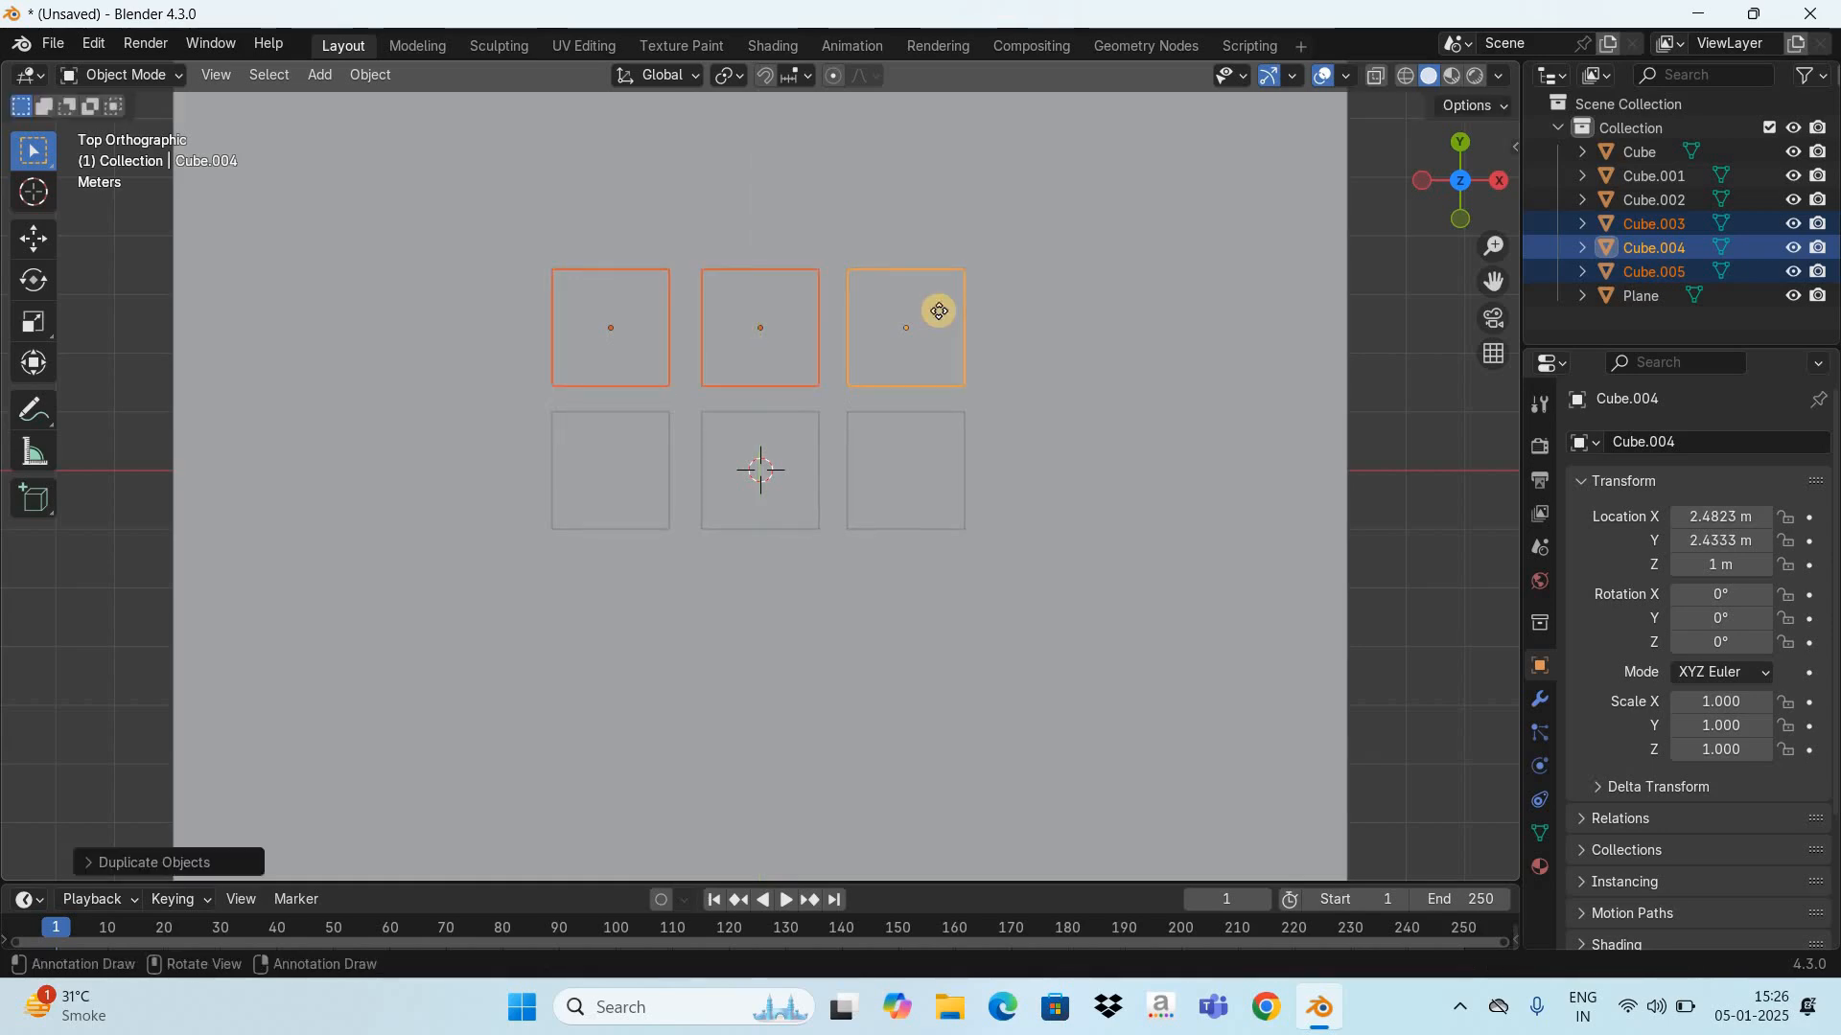
{"action": "key", "text": "shift+d"}
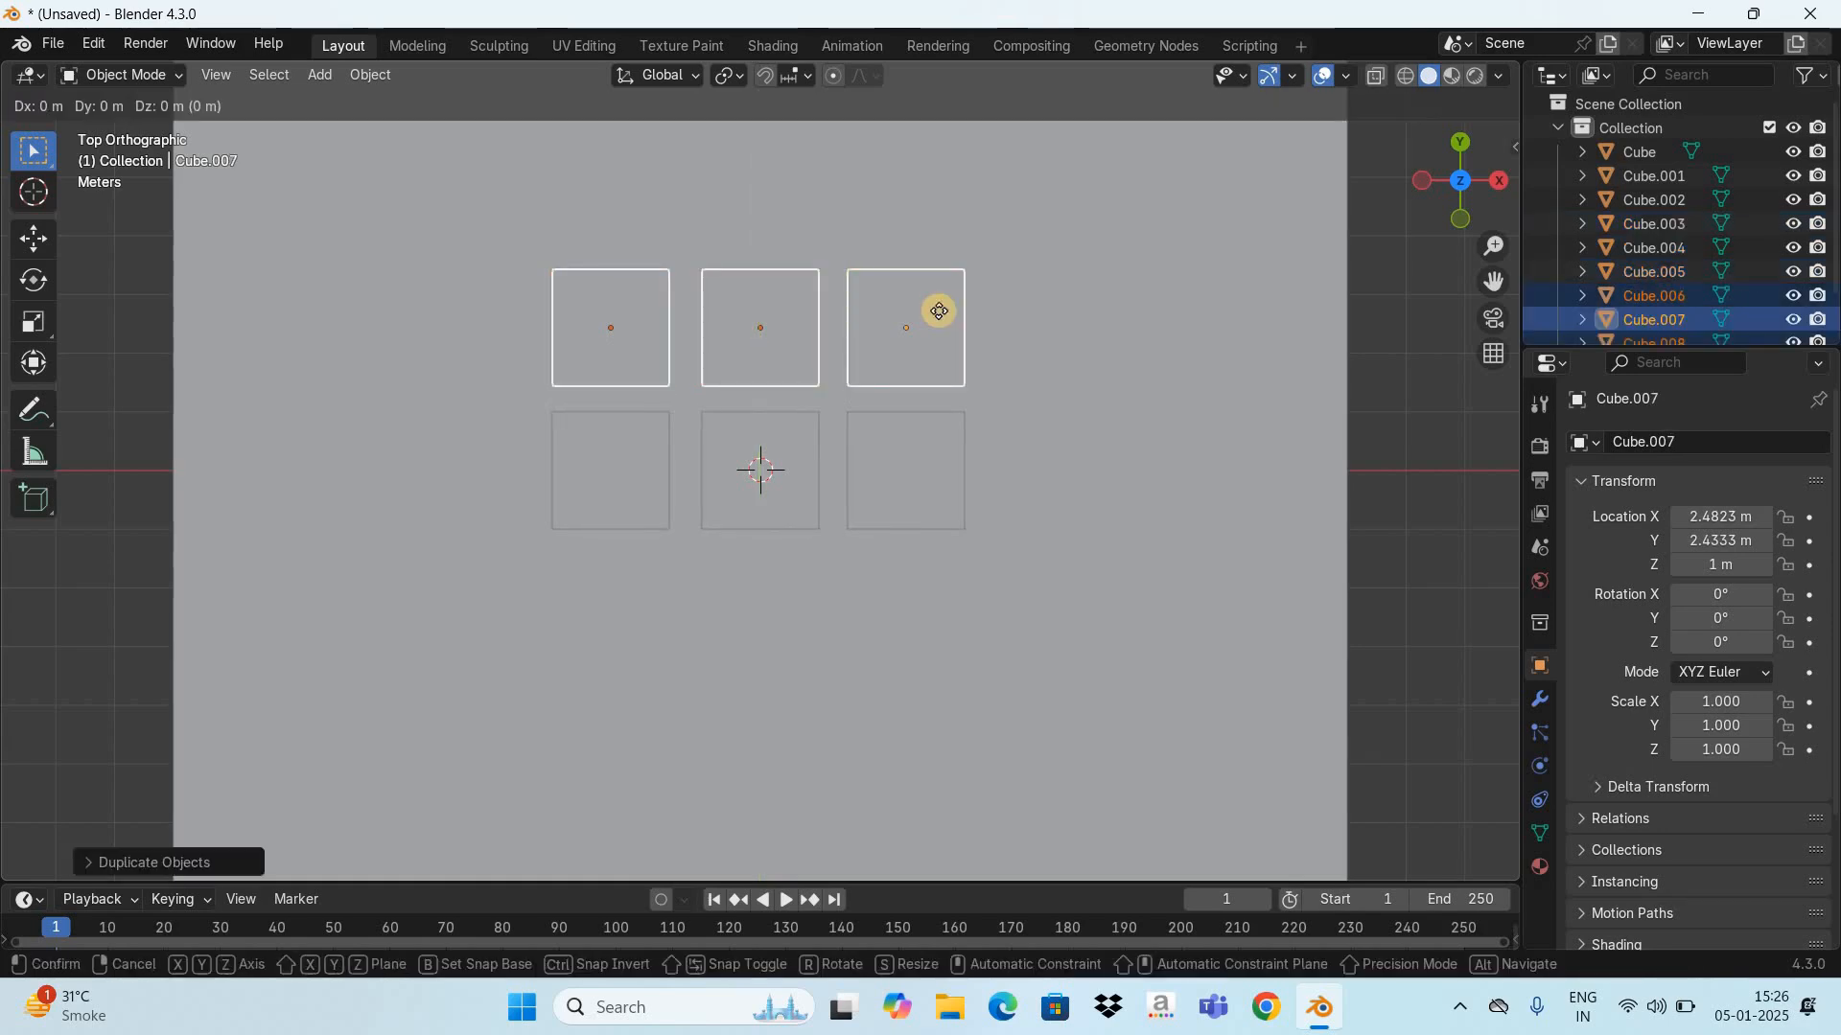
{"action": "key", "text": "y"}
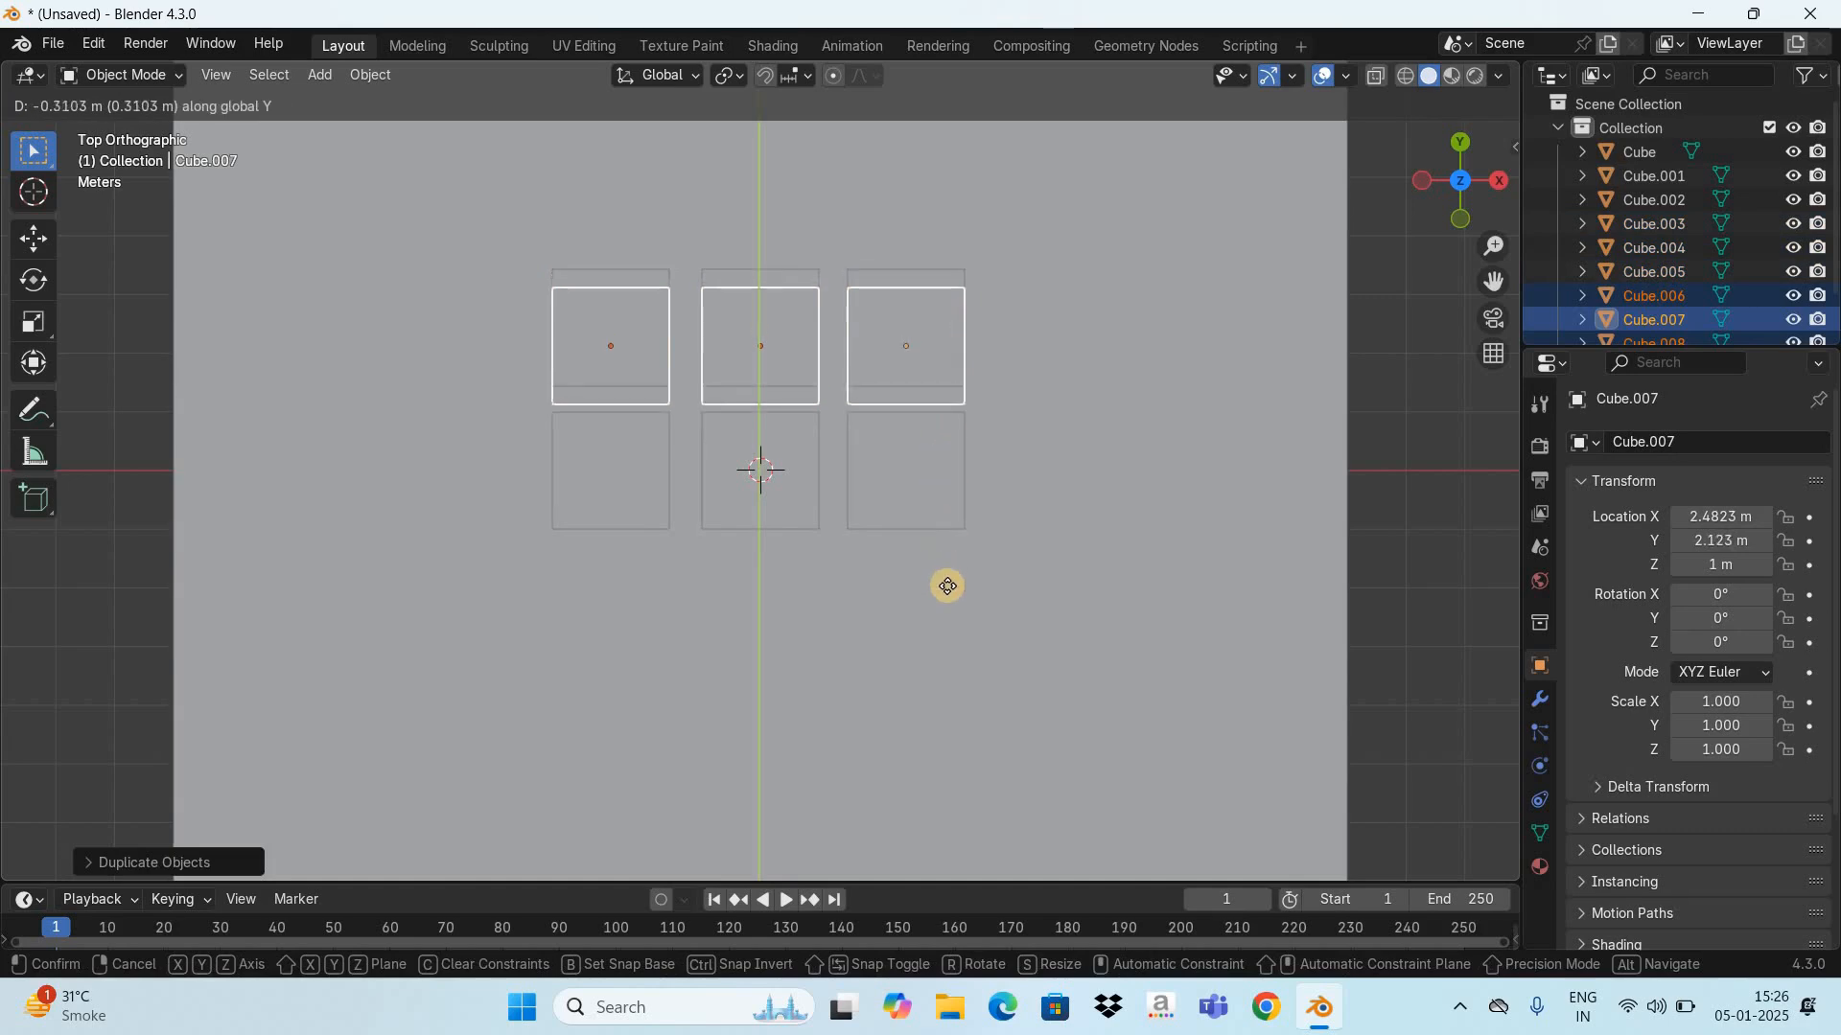
{"action": "left_click", "coordinate": [1476, 225]}
{"action": "middle_click_drag", "start_coordinate": [1210, 803], "coordinate": [1418, 330]}
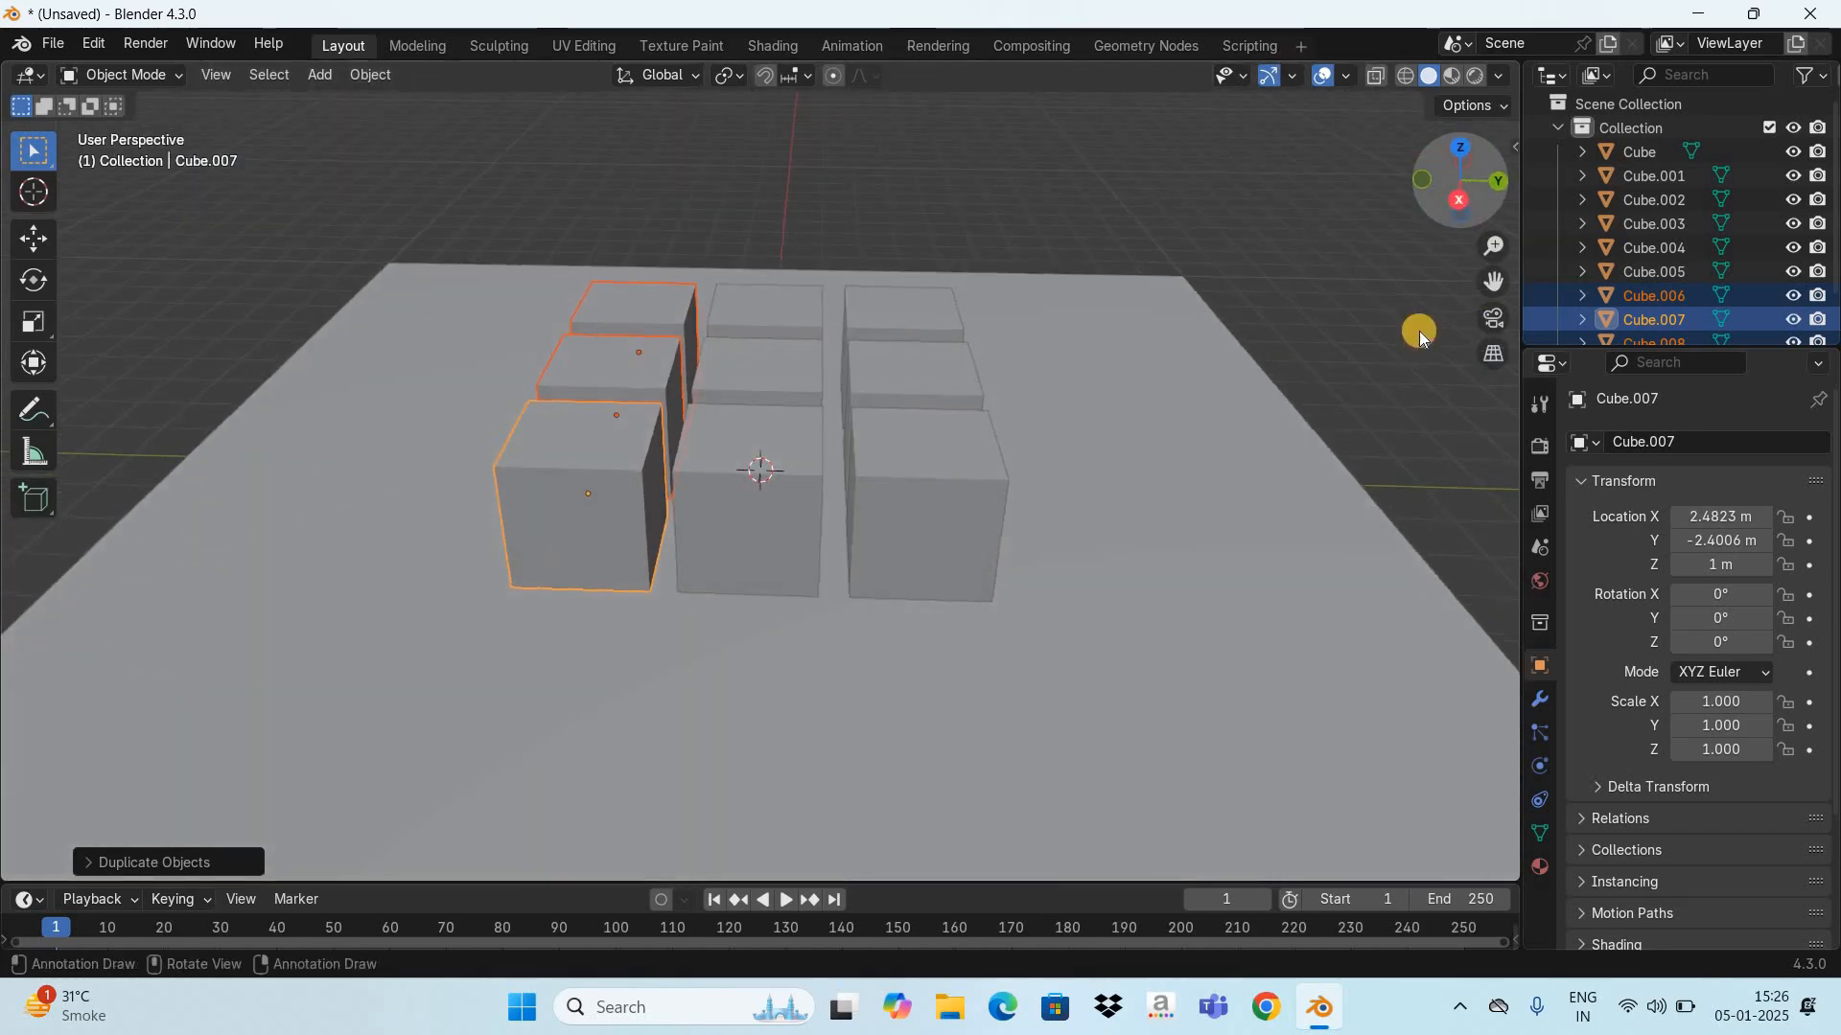
Step: In front view, select all nine cubes without the plane and duplicate them about 2.3 m up along Z as a second layer
{"action": "key", "text": "KP_1"}
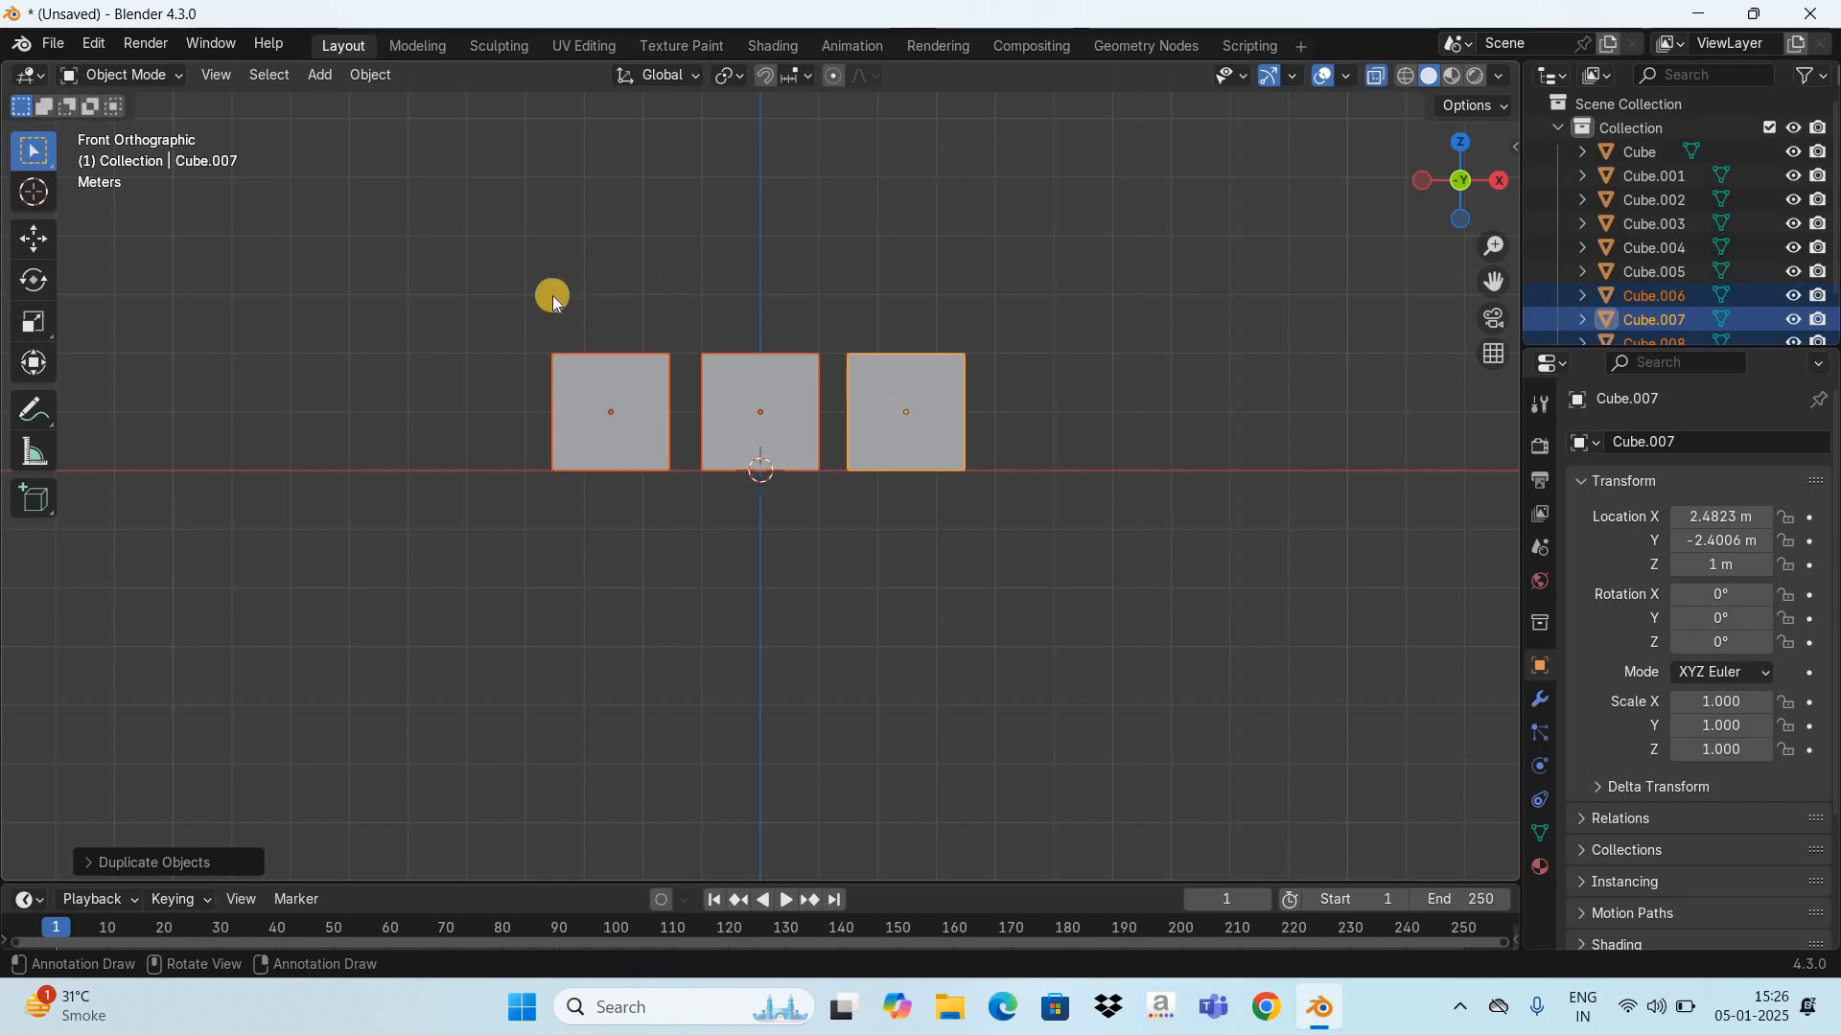
{"action": "key", "text": "alt+z"}
{"action": "key", "text": "b"}
{"action": "left_click_drag", "start_coordinate": [503, 287], "coordinate": [1032, 416]}
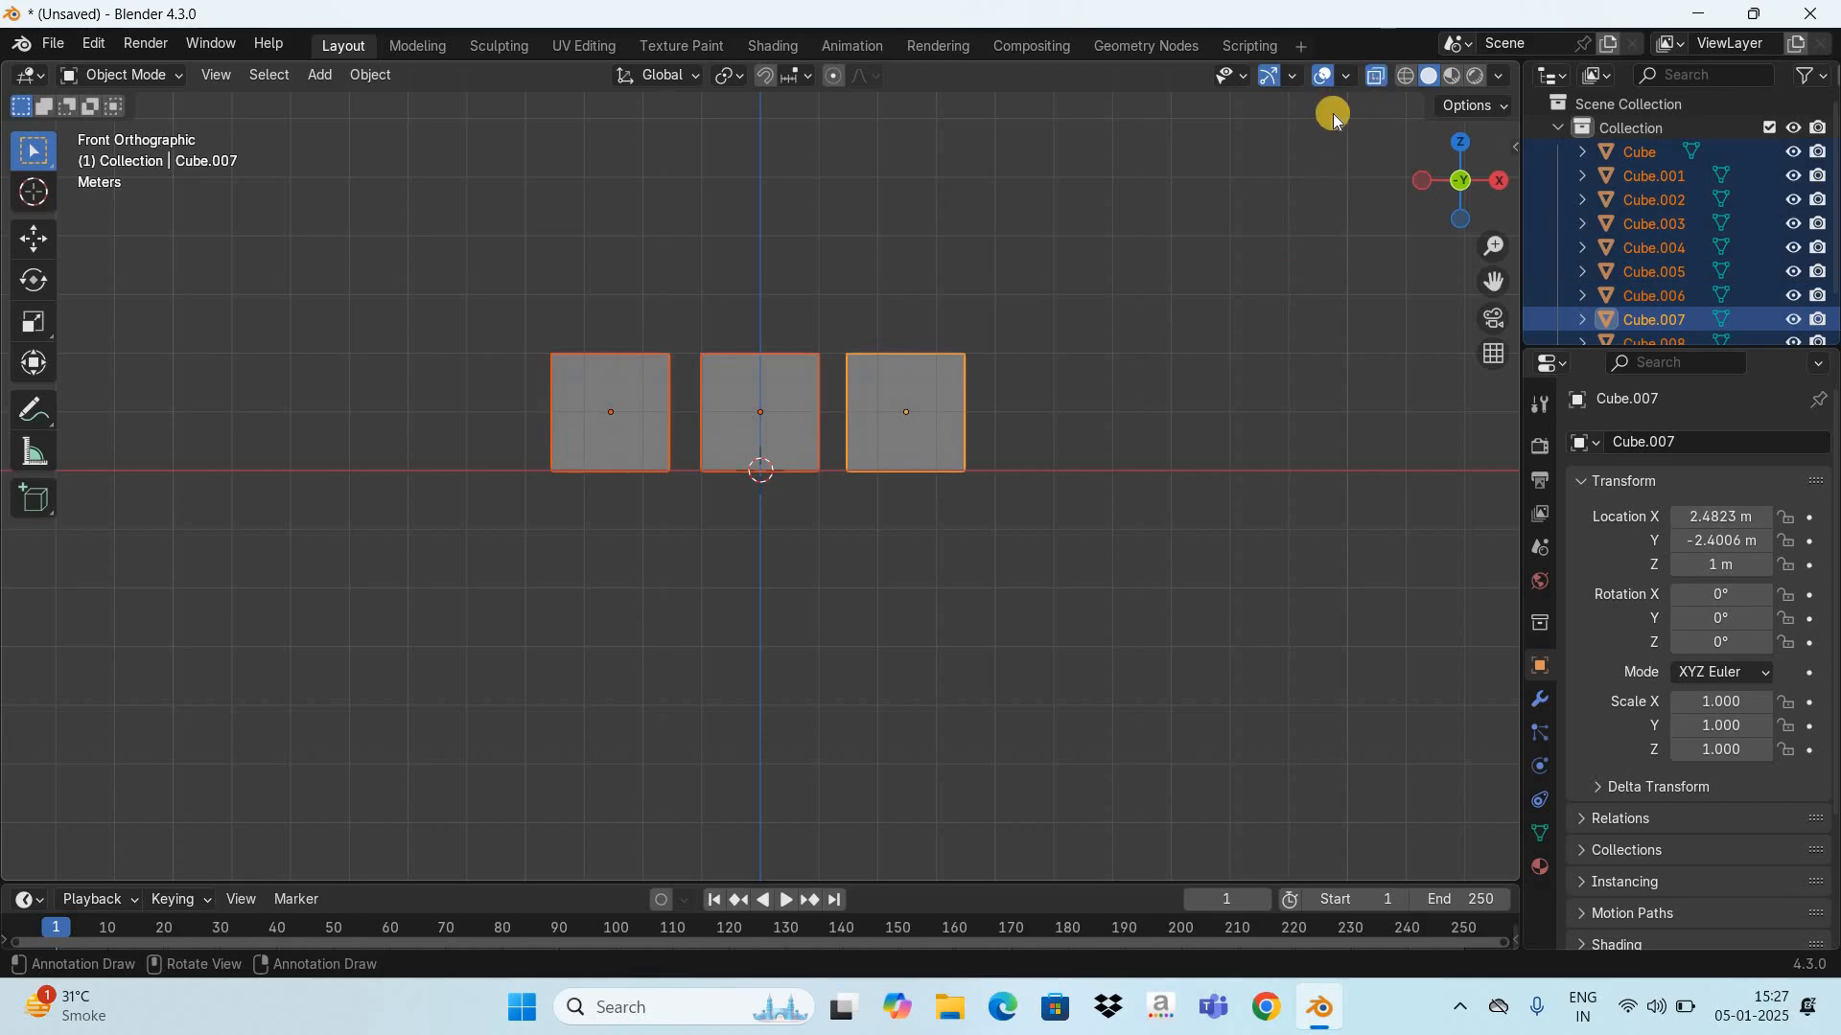
{"action": "key", "text": "alt+z"}
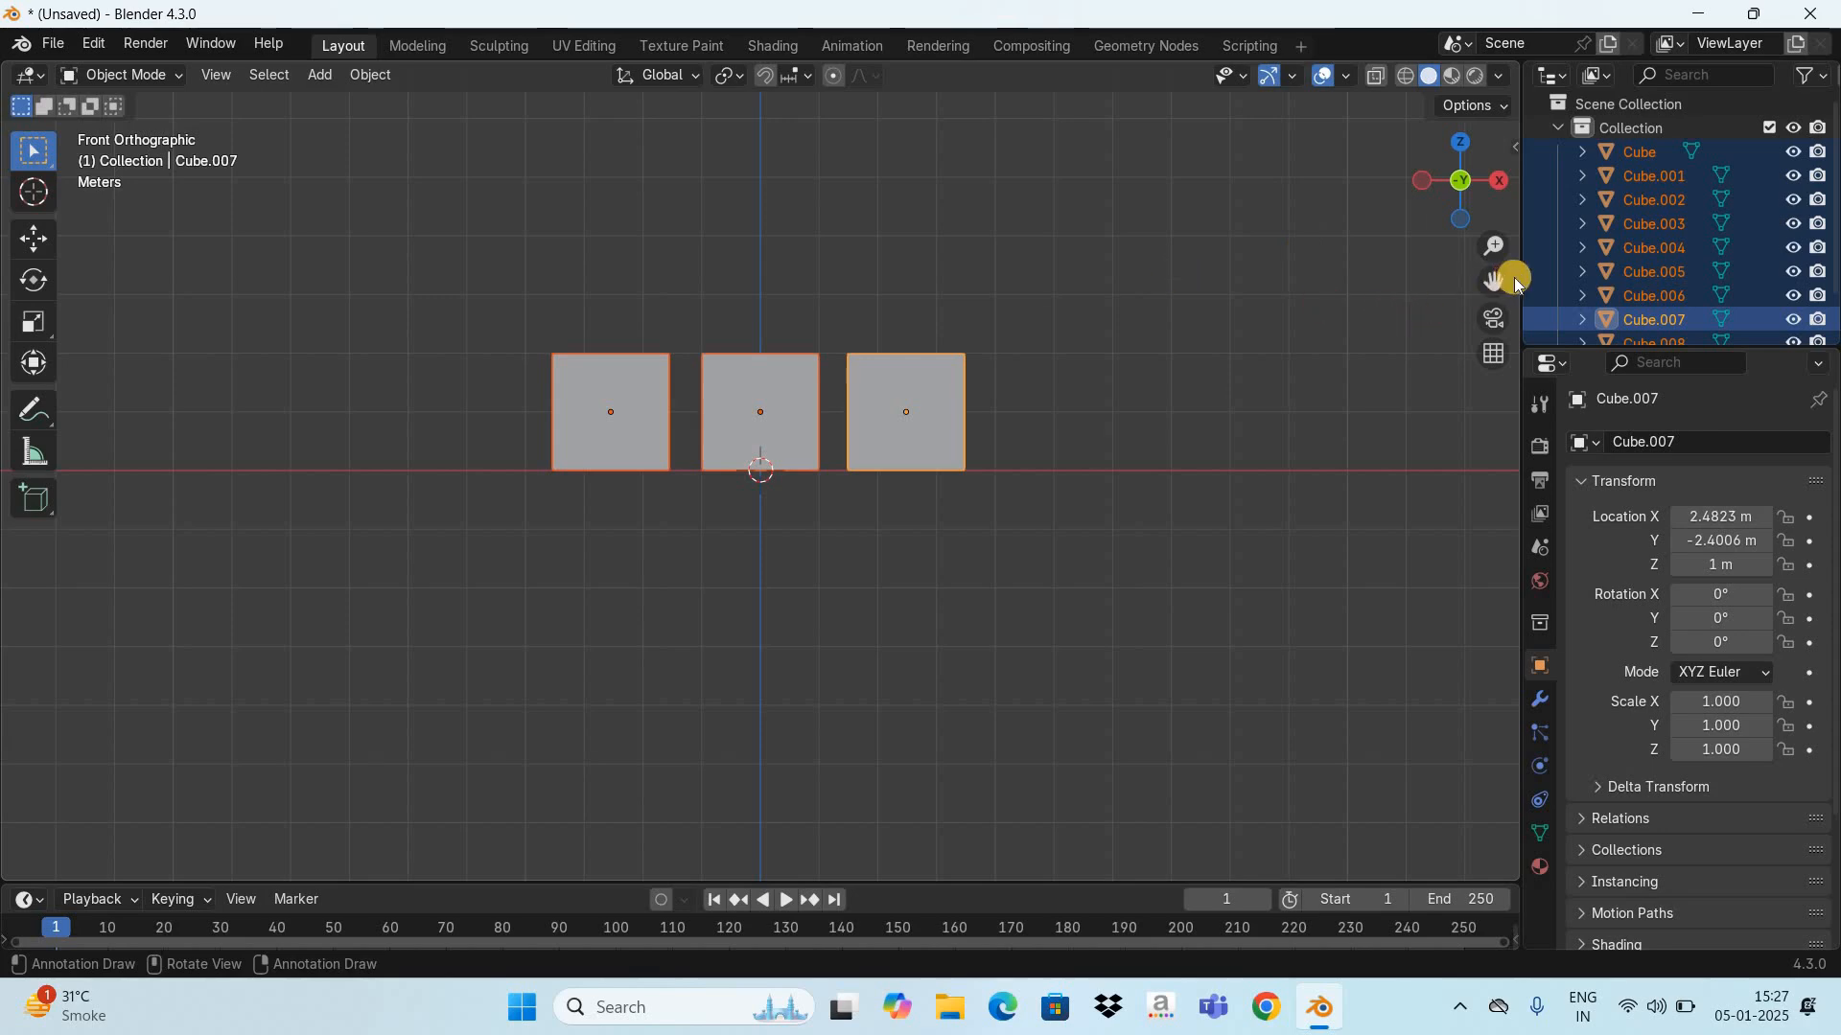
{"action": "left_click_drag", "start_coordinate": [1494, 281], "coordinate": [1206, 498]}
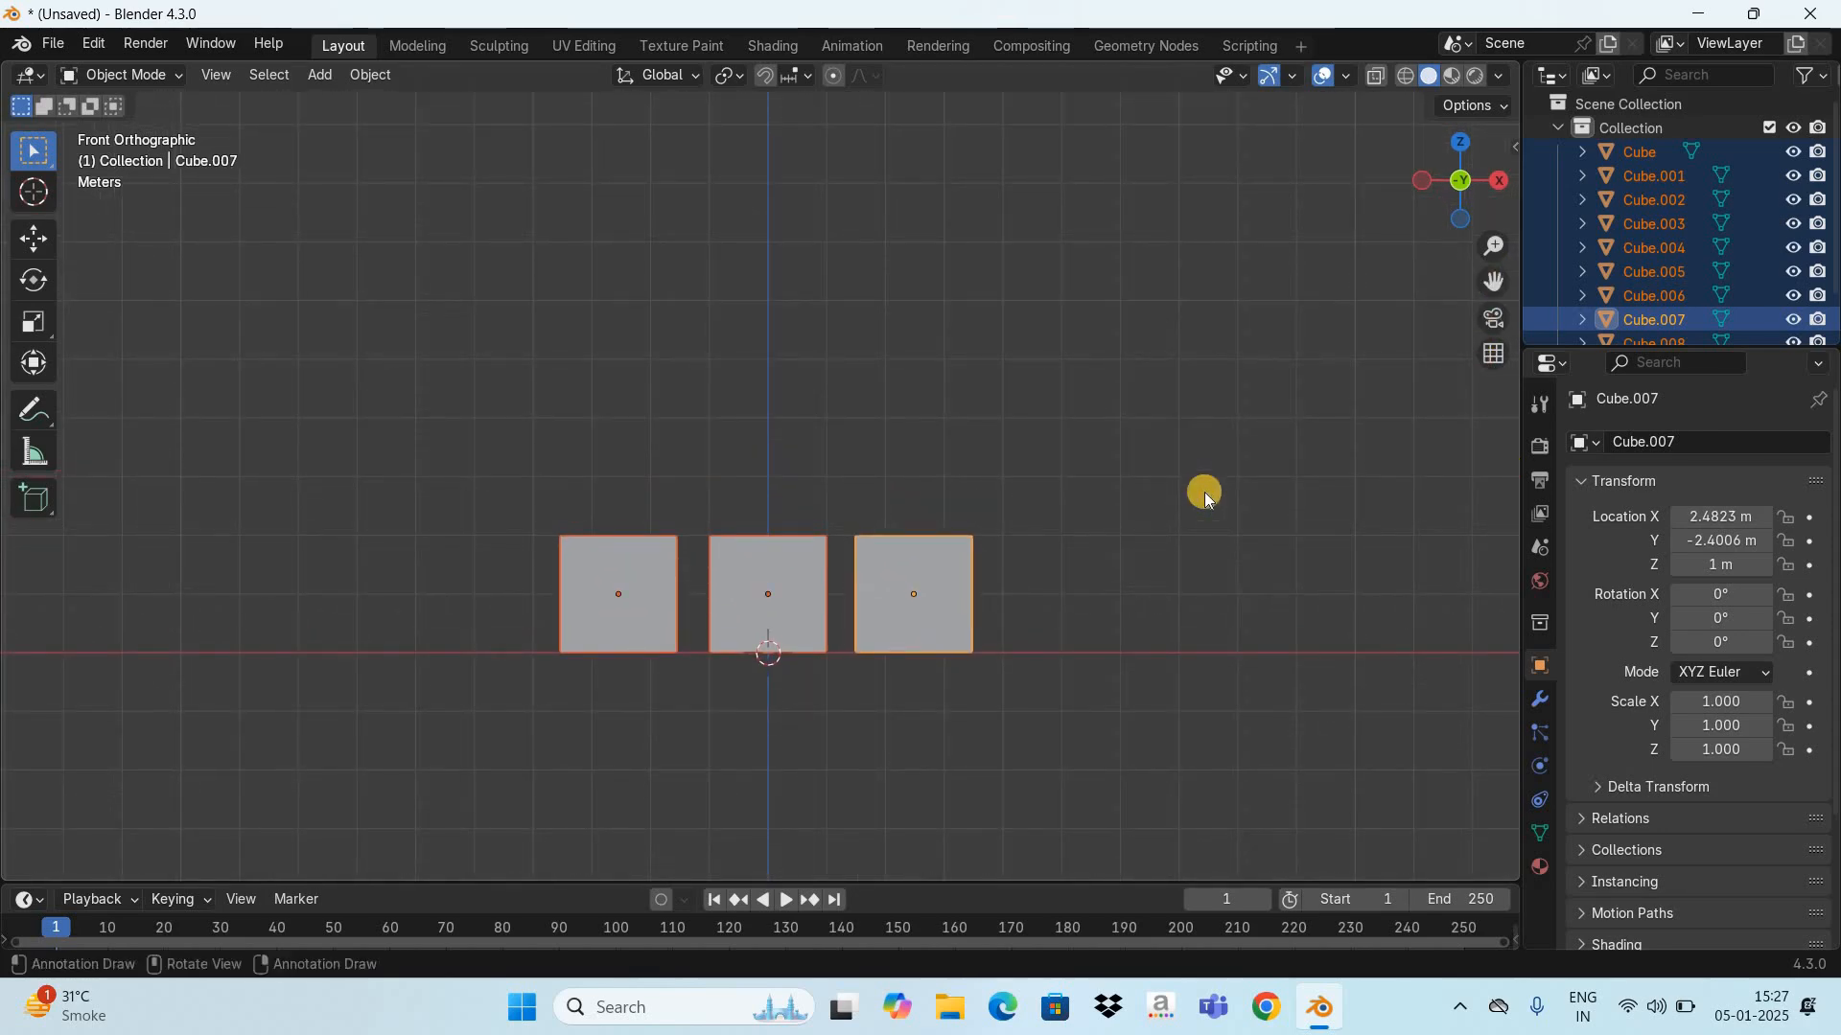
{"action": "key", "text": "shift+d"}
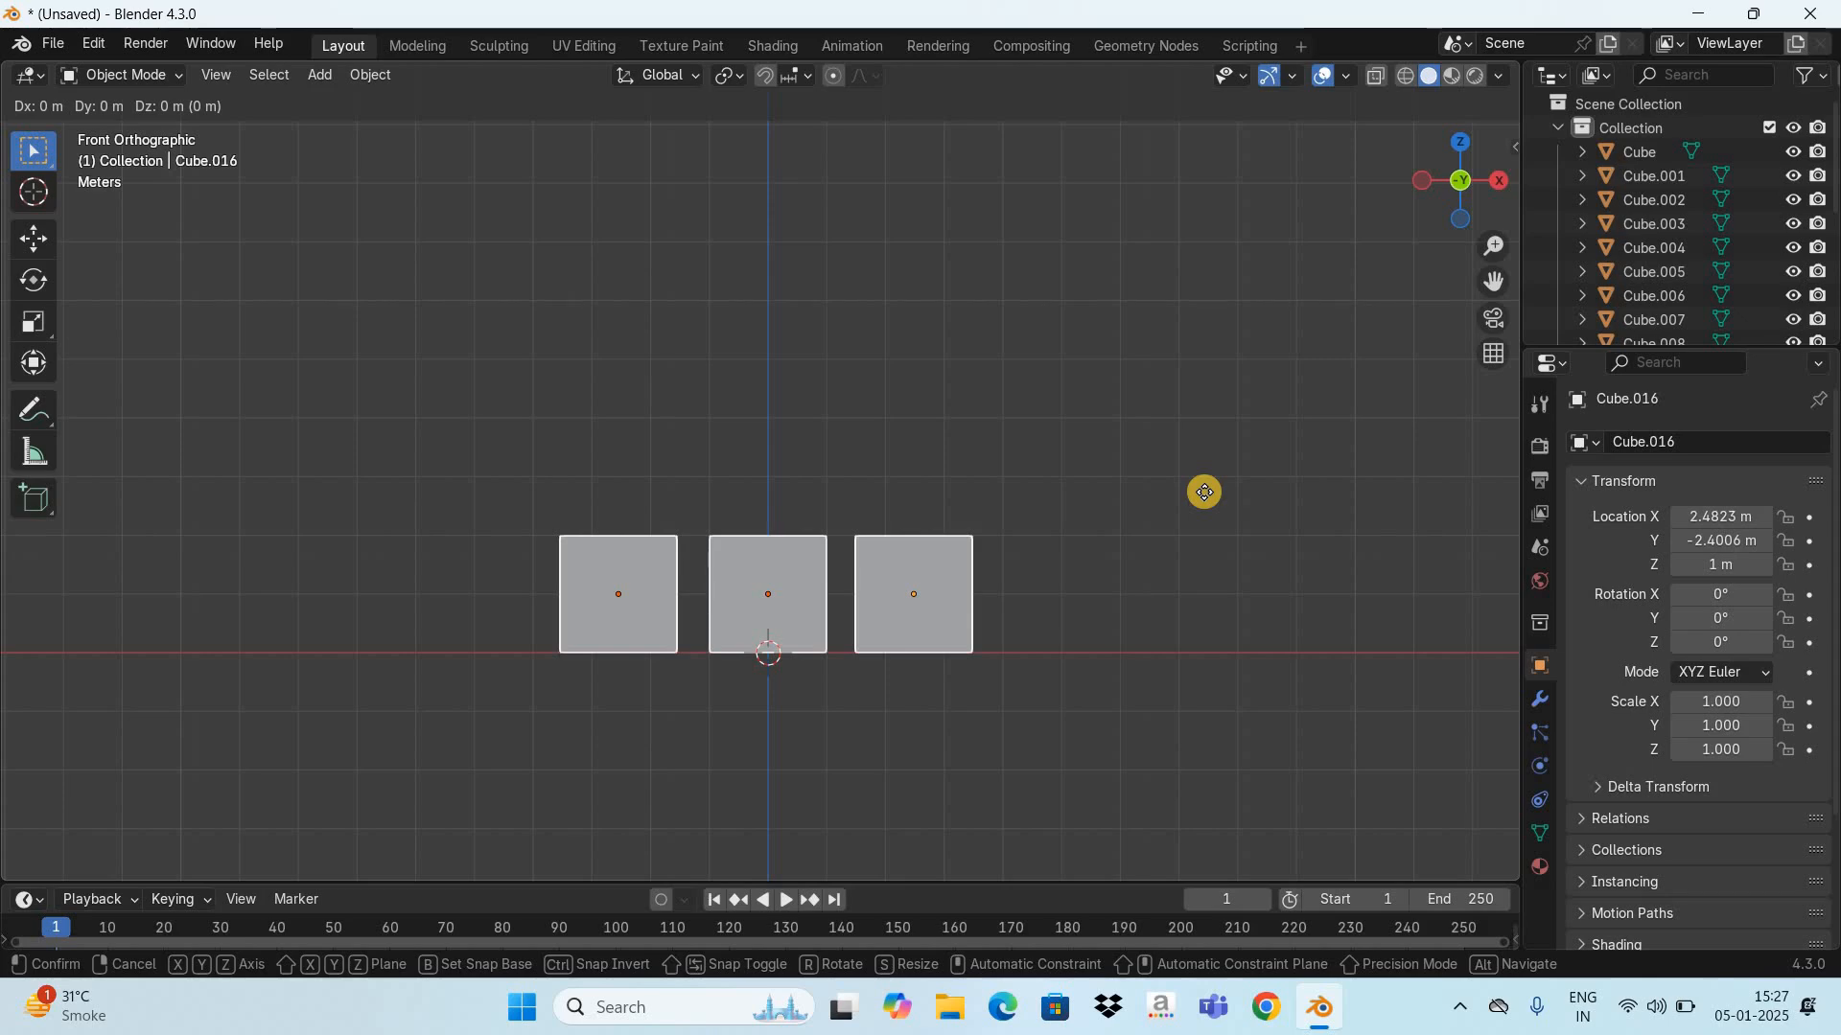
{"action": "key", "text": "z"}
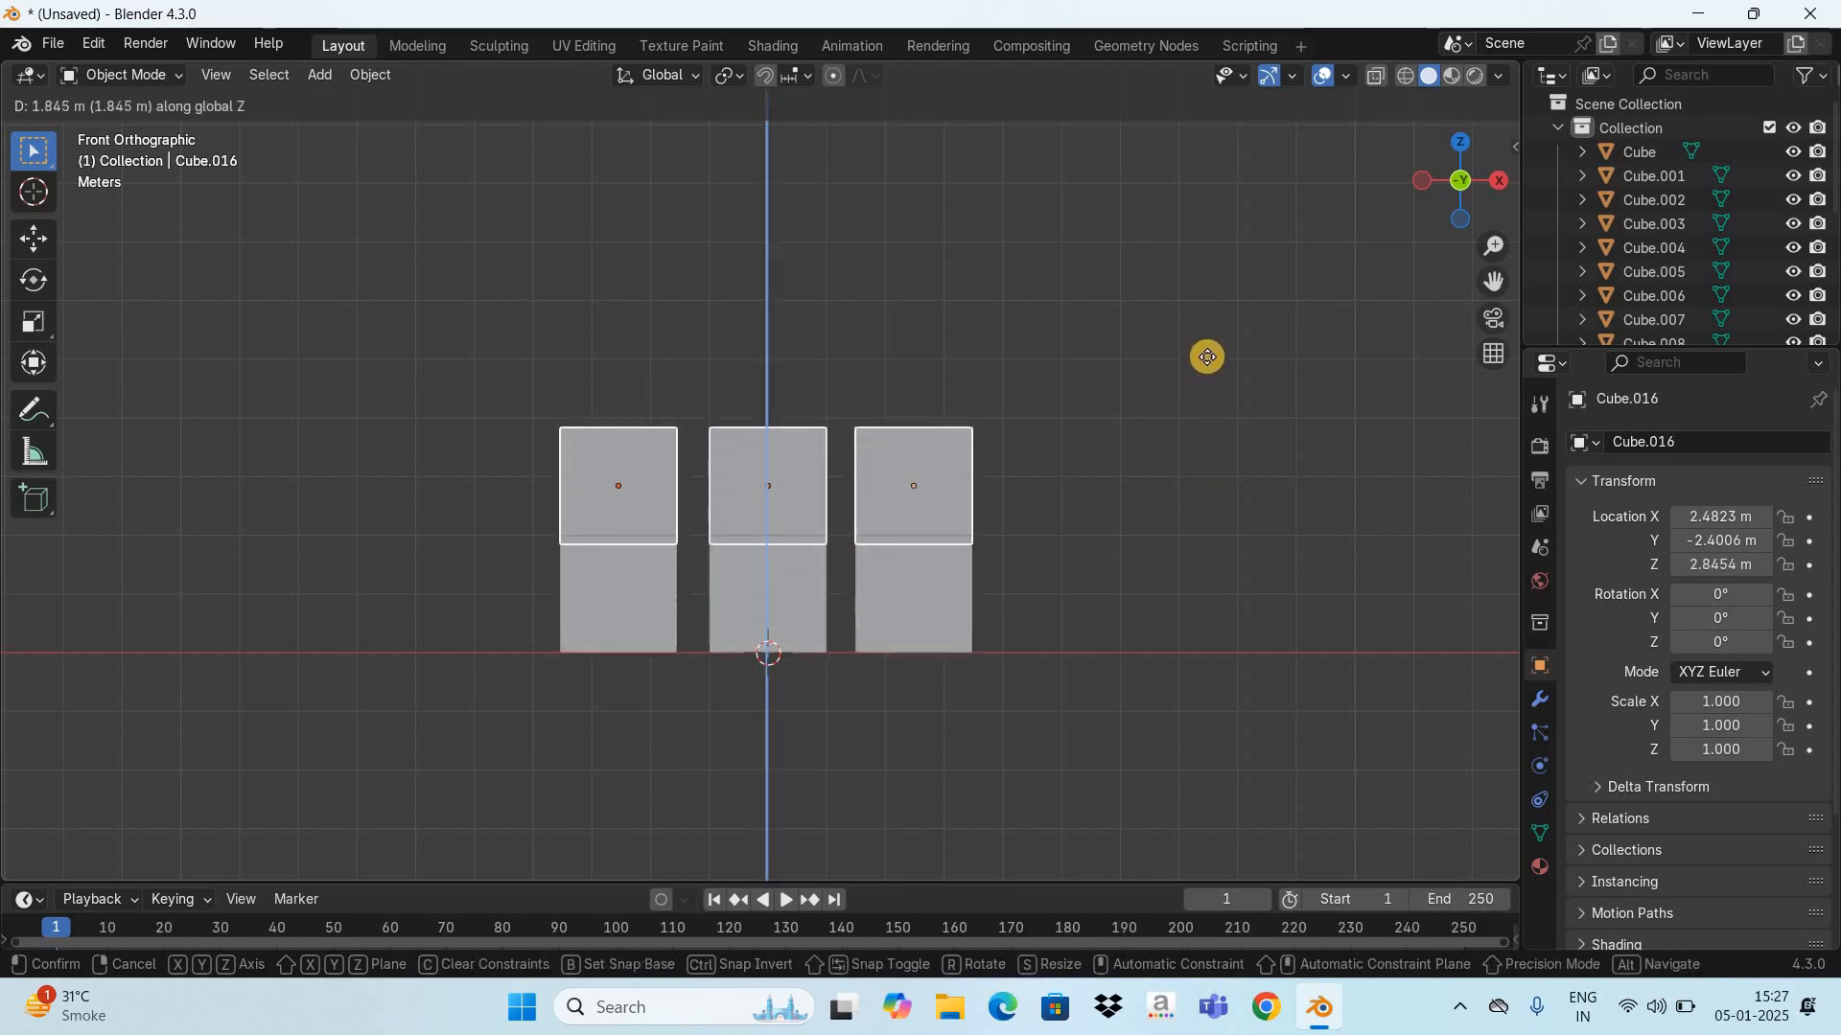
{"action": "left_click", "coordinate": [1206, 356]}
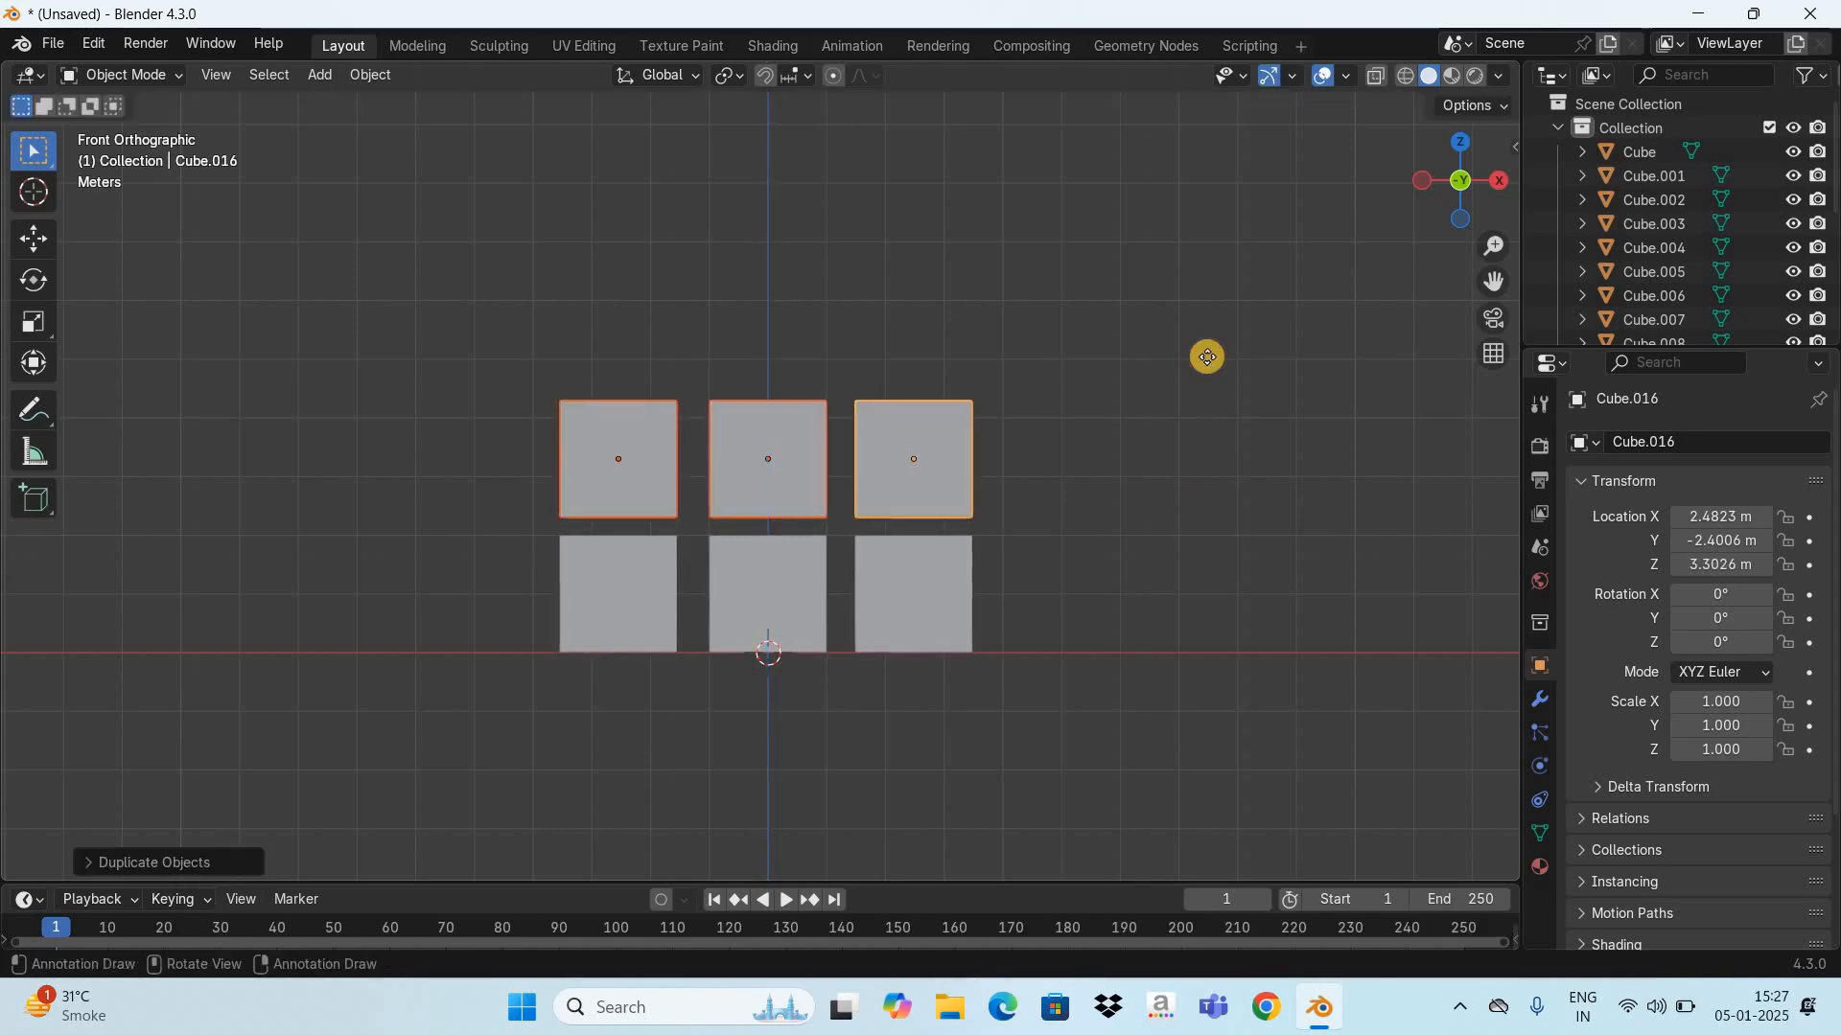
Step: Duplicate the top layer of cubes upward along Z twice more, to heights of about 5.57 m and 7.78 m
{"action": "key", "text": "shift+d"}
{"action": "key", "text": "z"}
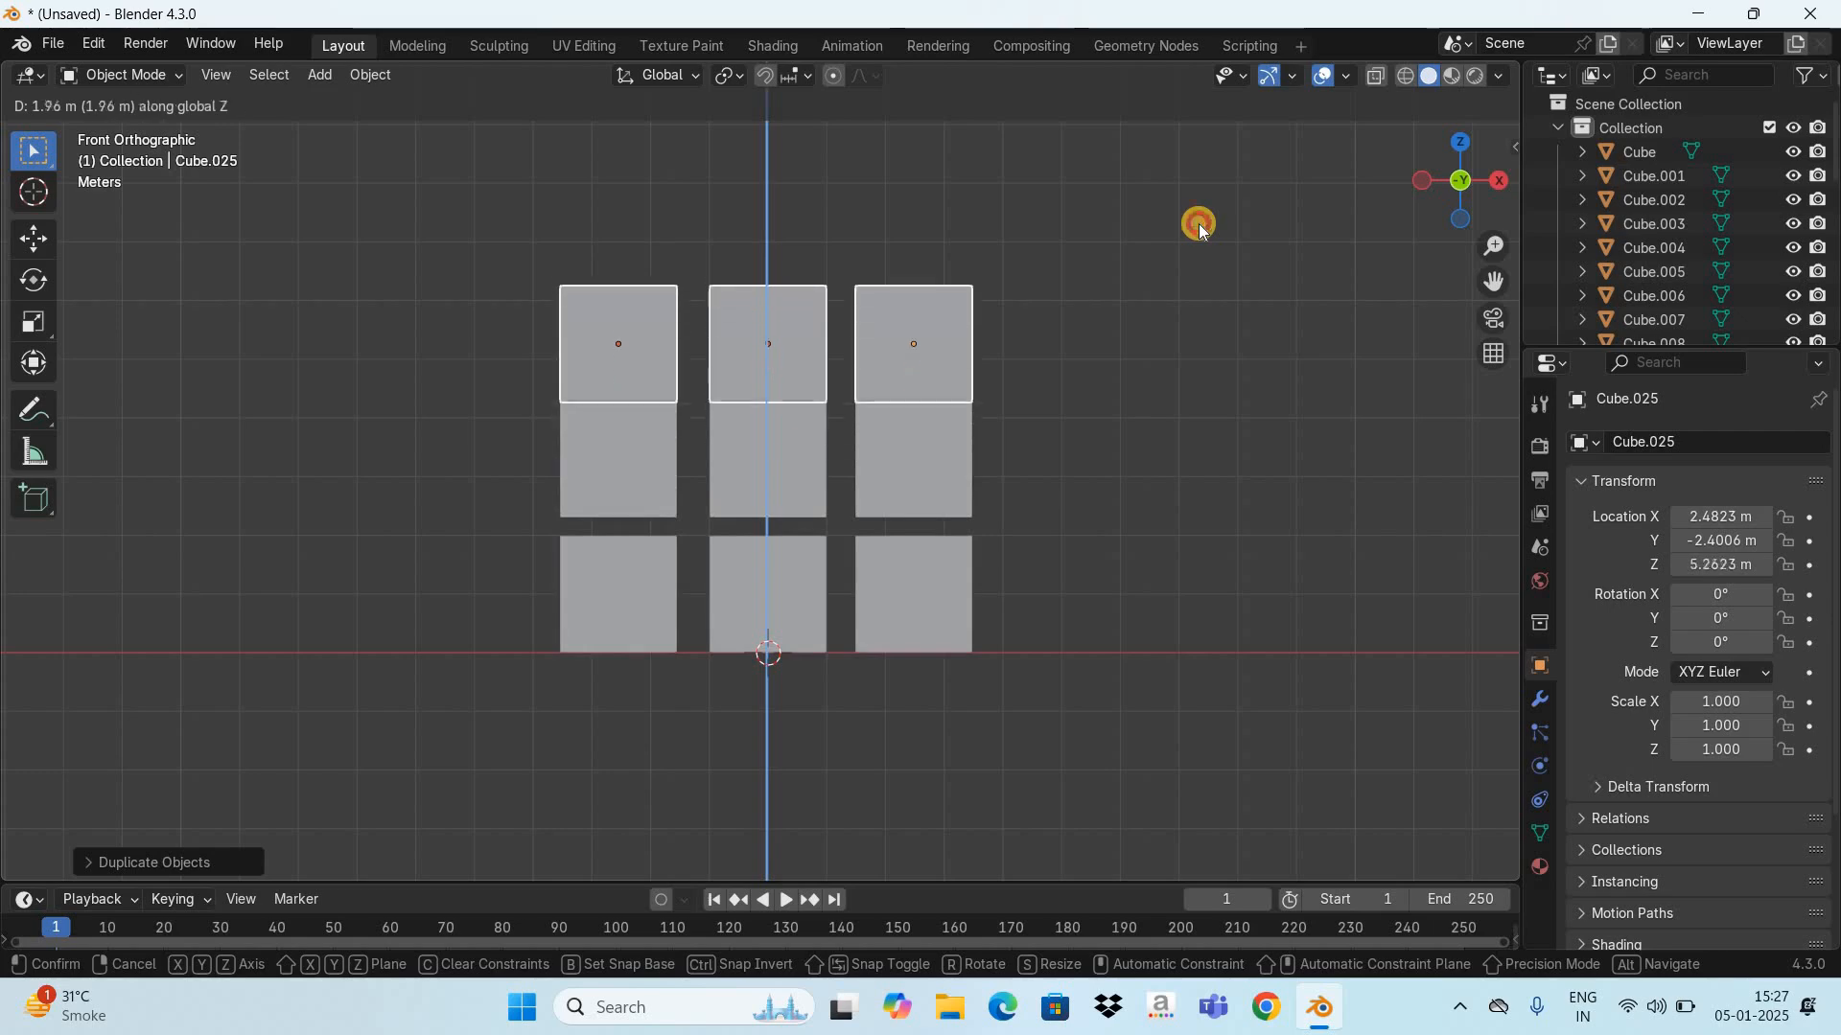
{"action": "left_click", "coordinate": [1196, 218]}
{"action": "key", "text": "shift+d"}
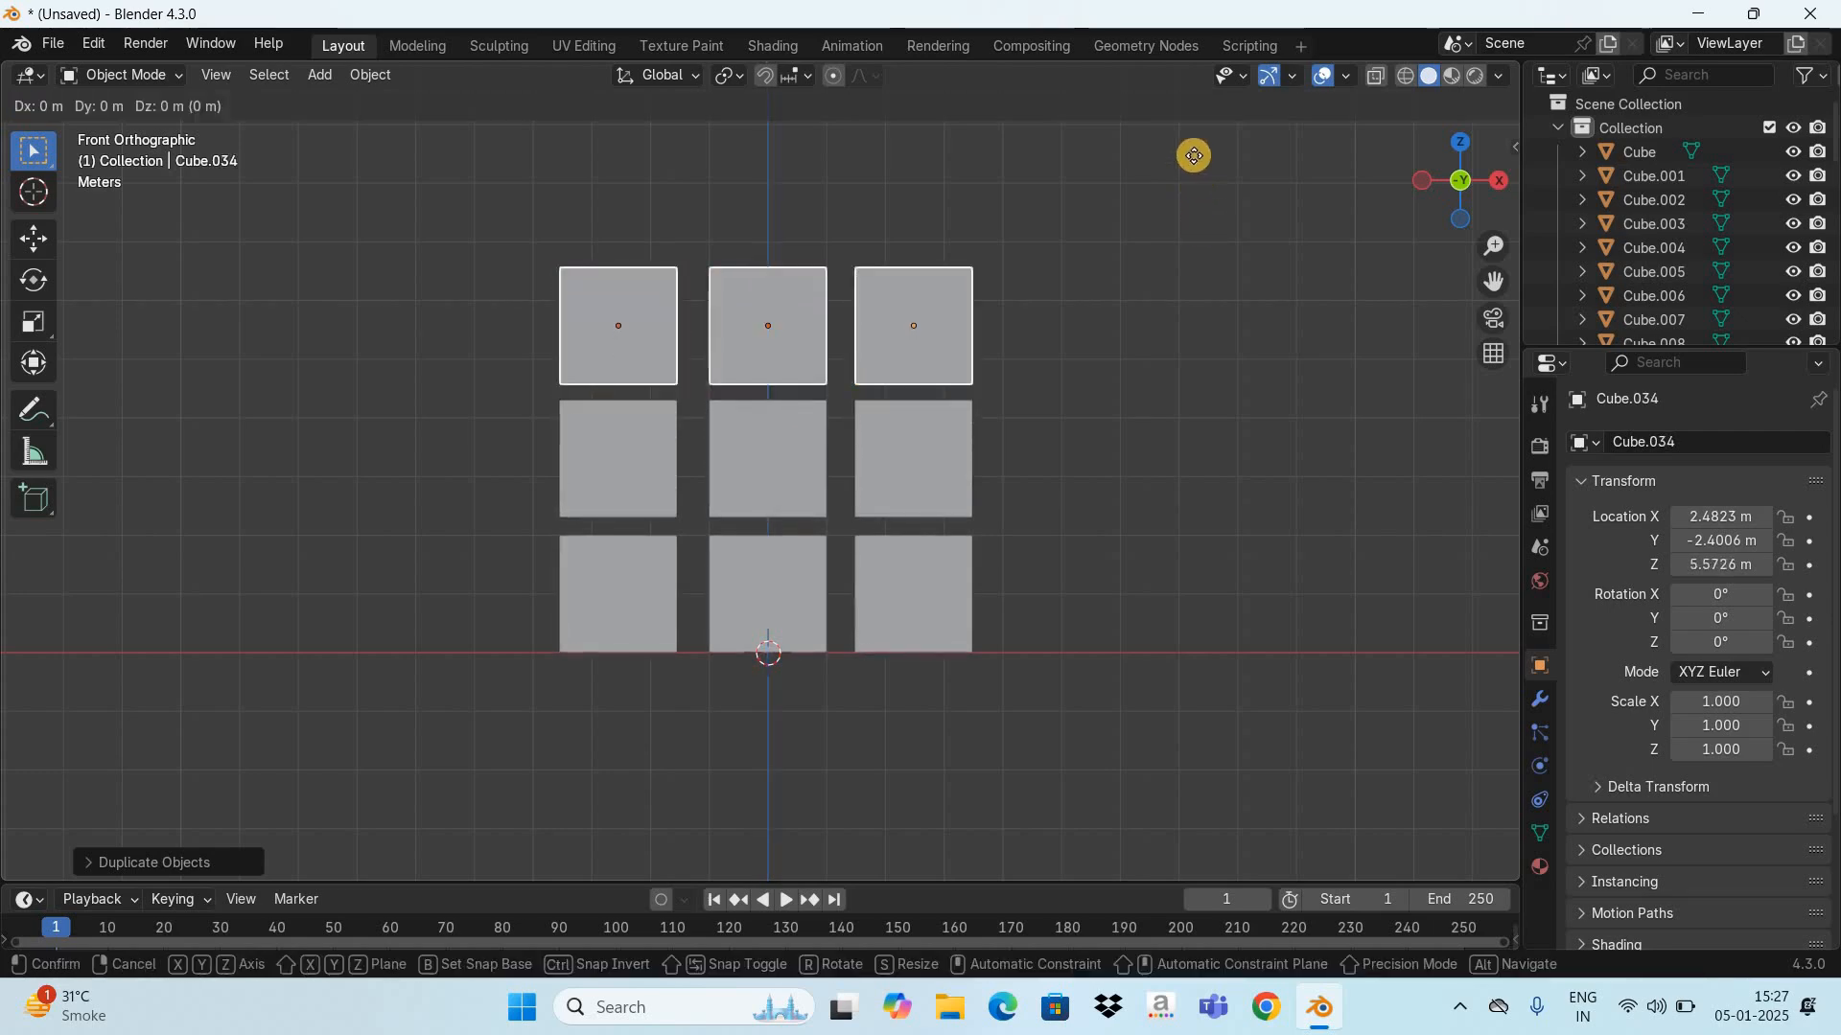
{"action": "key", "text": "z"}
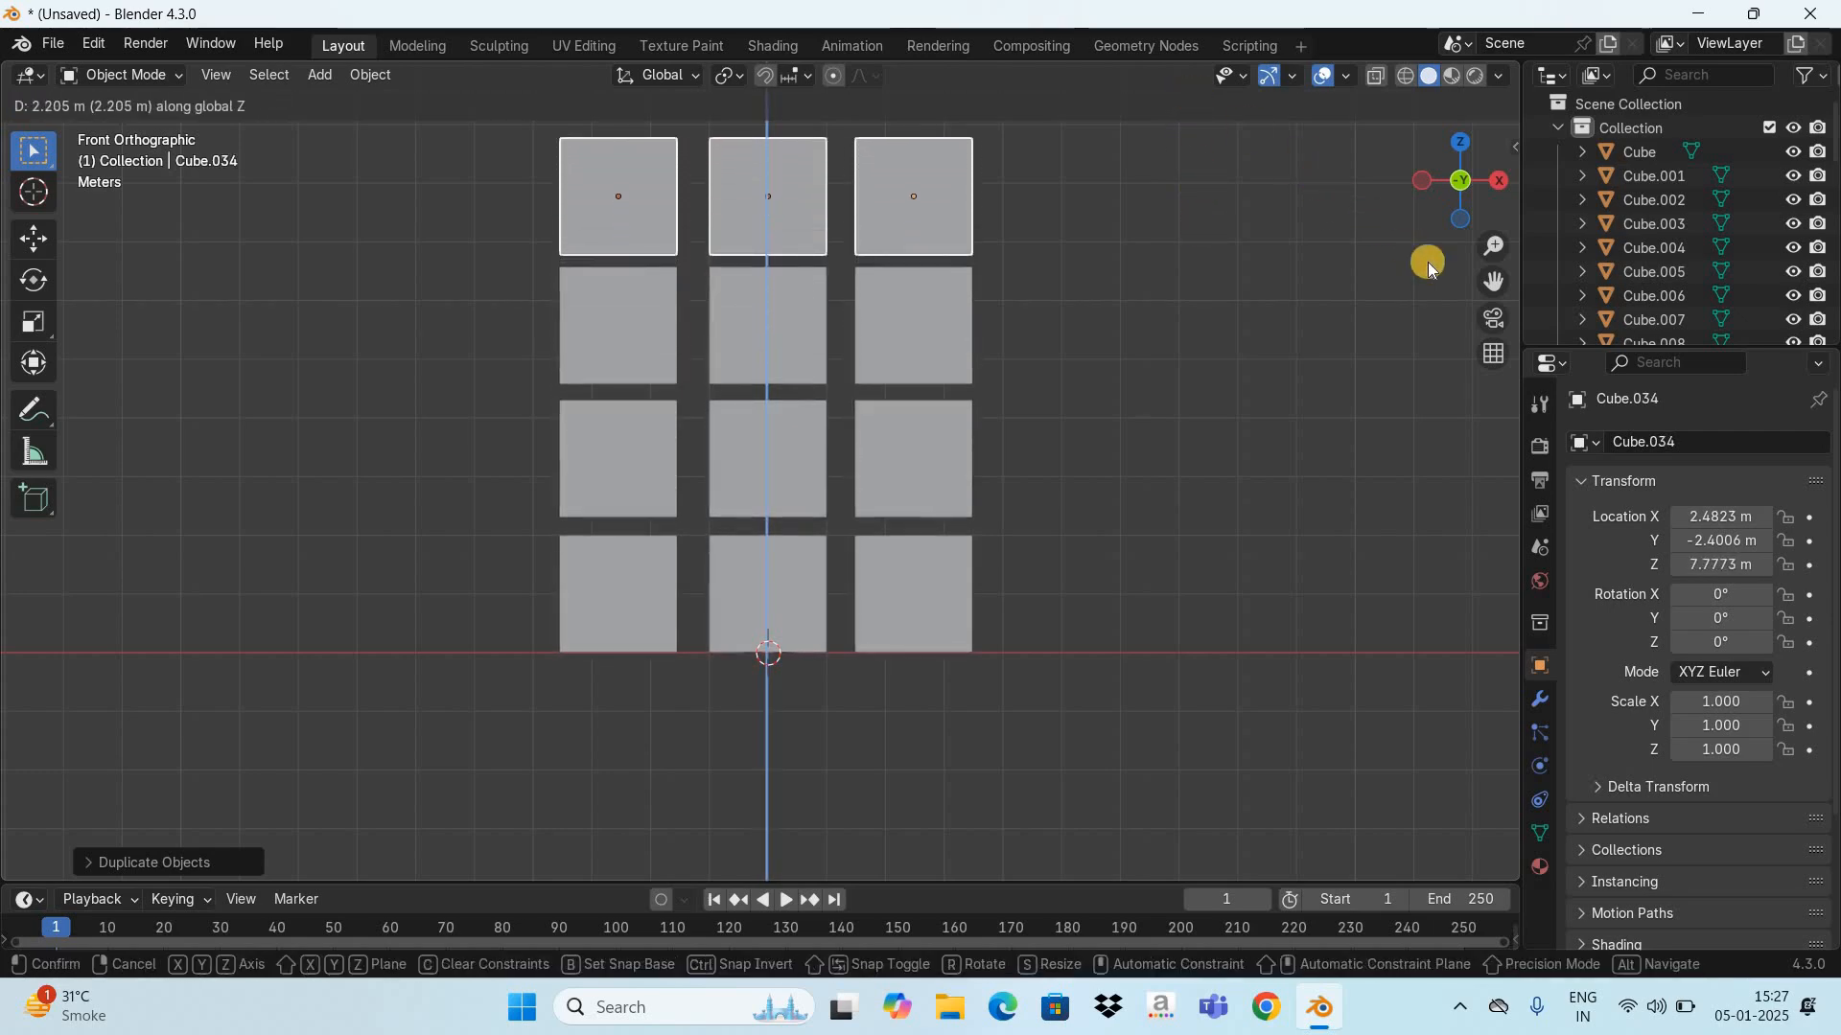
{"action": "left_click", "coordinate": [1429, 266]}
{"action": "middle_click_drag", "start_coordinate": [1168, 219], "coordinate": [1164, 280], "text": "shift"}
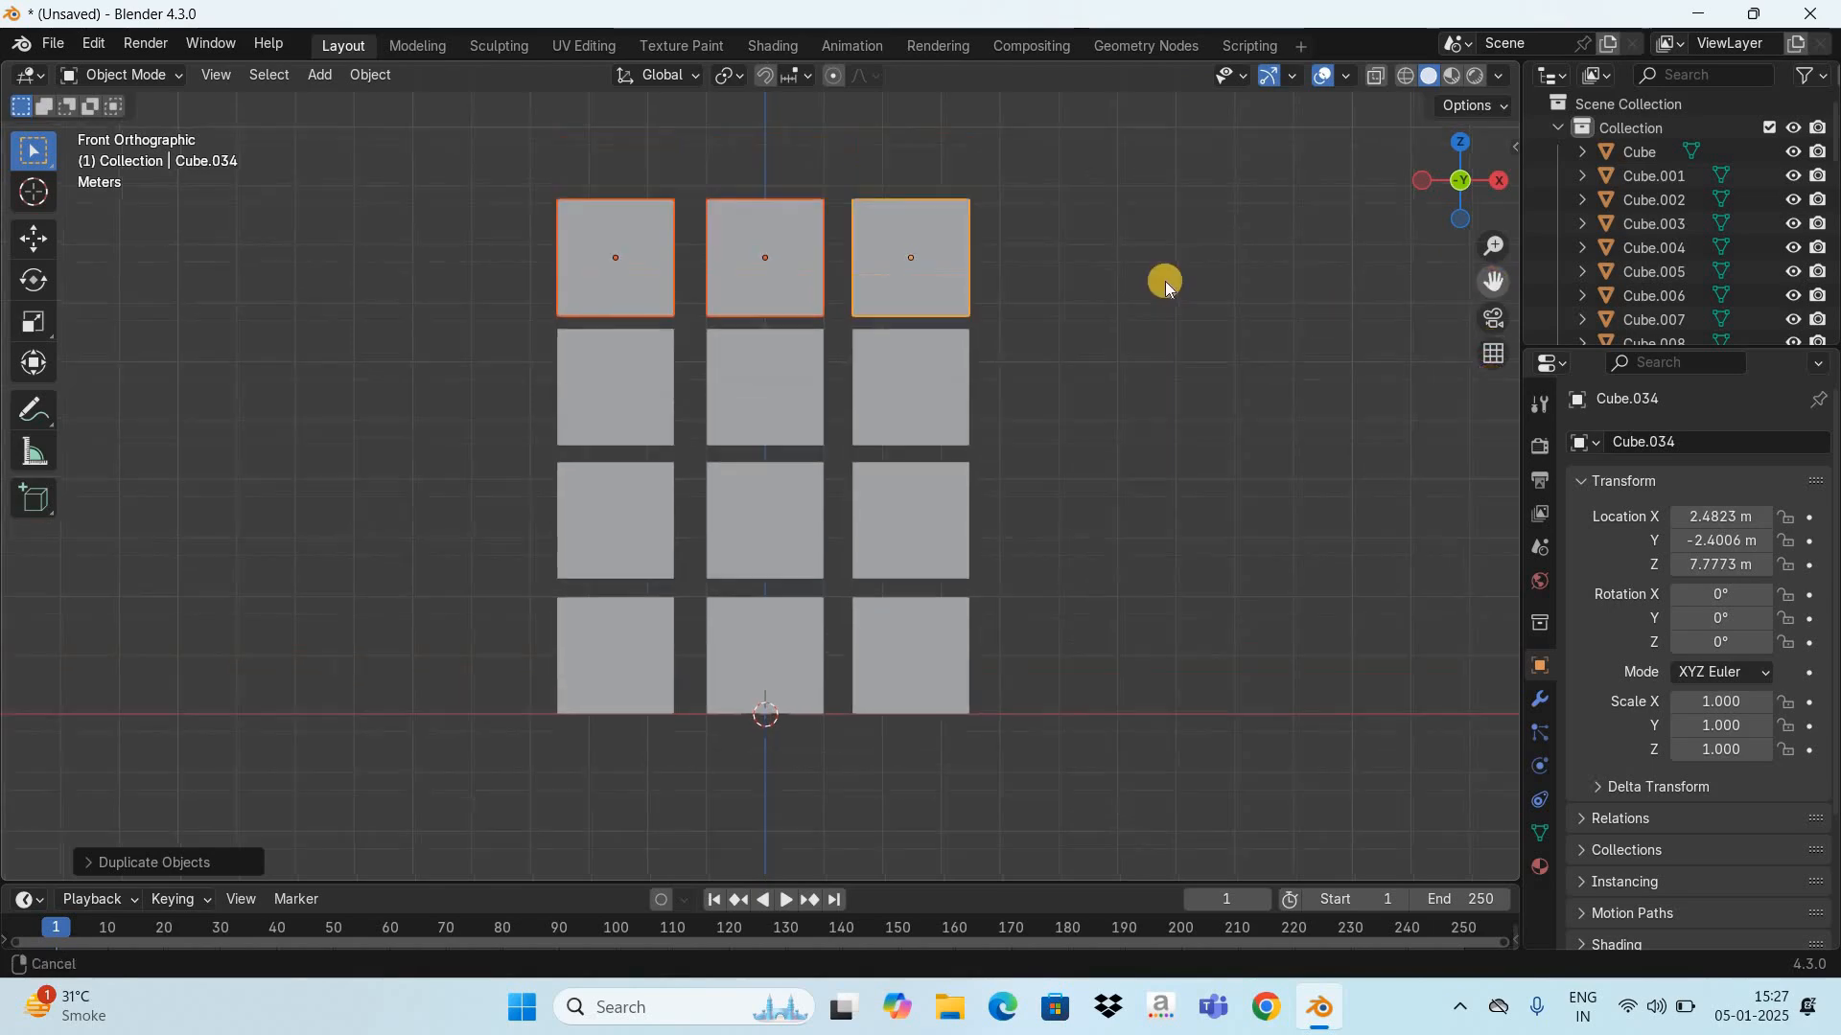
Step: Duplicate the top layer of cubes upward along Z to a height of about 10.08 m as a fifth layer
{"action": "key", "text": "shift+d"}
{"action": "key", "text": "z"}
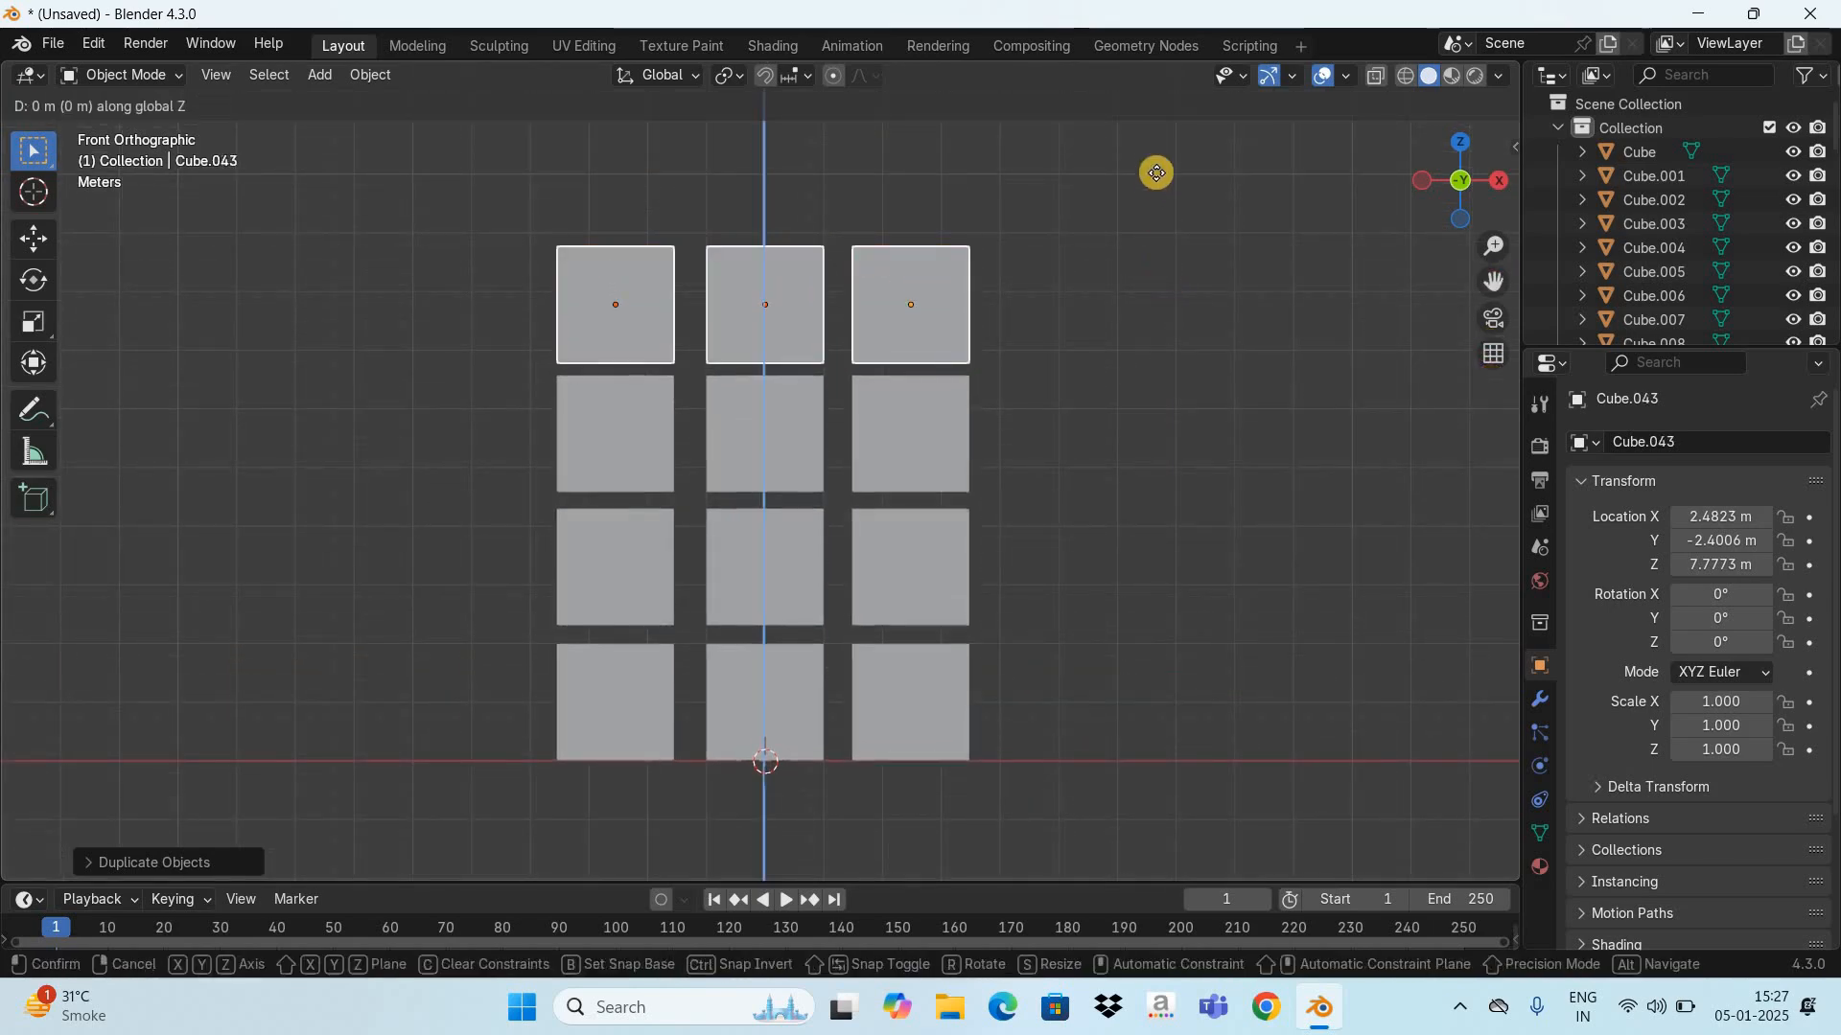
{"action": "left_click", "coordinate": [1481, 246]}
{"action": "mouse_move", "coordinate": [1492, 245]}
{"action": "left_mouse_down"}
{"action": "mouse_move", "coordinate": [1442, 153]}
{"action": "mouse_move", "coordinate": [28, 218]}
{"action": "mouse_move", "coordinate": [1208, 218]}
{"action": "mouse_move", "coordinate": [1126, 205]}
{"action": "mouse_move", "coordinate": [1335, 180]}
{"action": "mouse_move", "coordinate": [1497, 192]}
{"action": "mouse_move", "coordinate": [1474, 226]}
{"action": "mouse_move", "coordinate": [1496, 248]}
{"action": "left_mouse_up"}
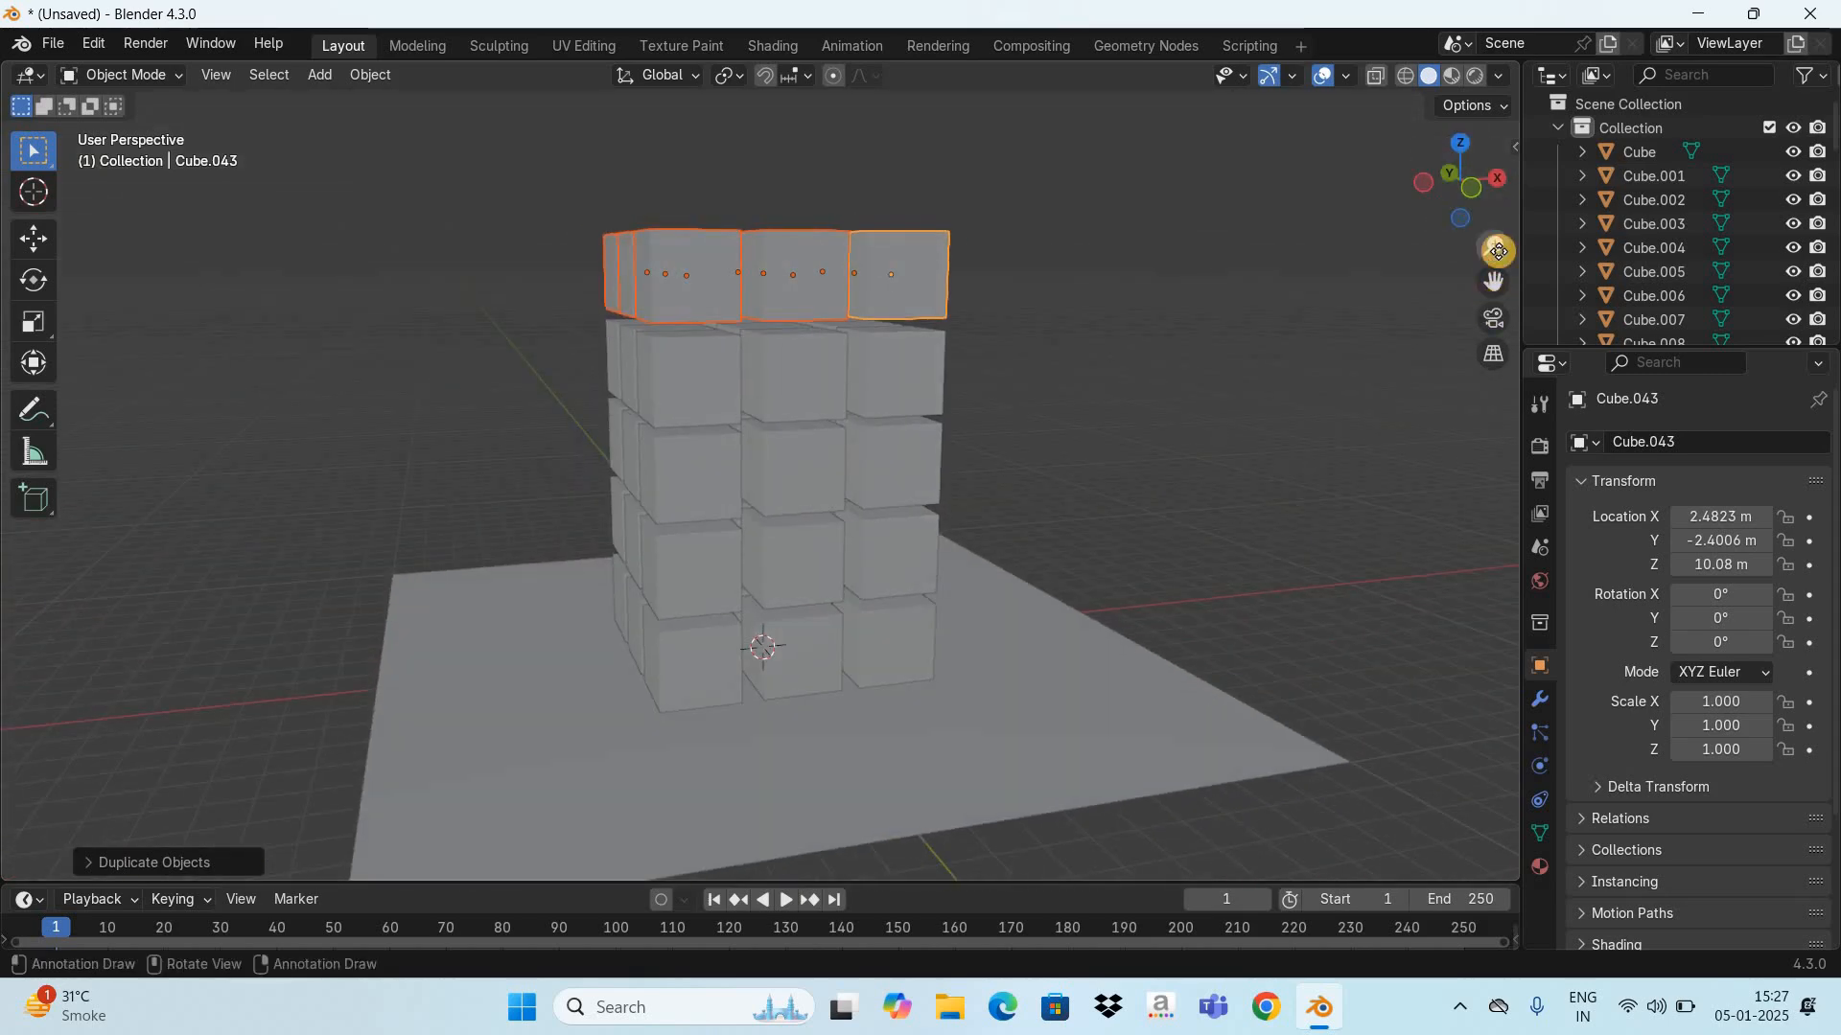
Step: Select the ground plane and add Rigid Body physics to it
{"action": "scroll", "coordinate": [1326, 458], "scroll_direction": "down", "scroll_amount": 3}
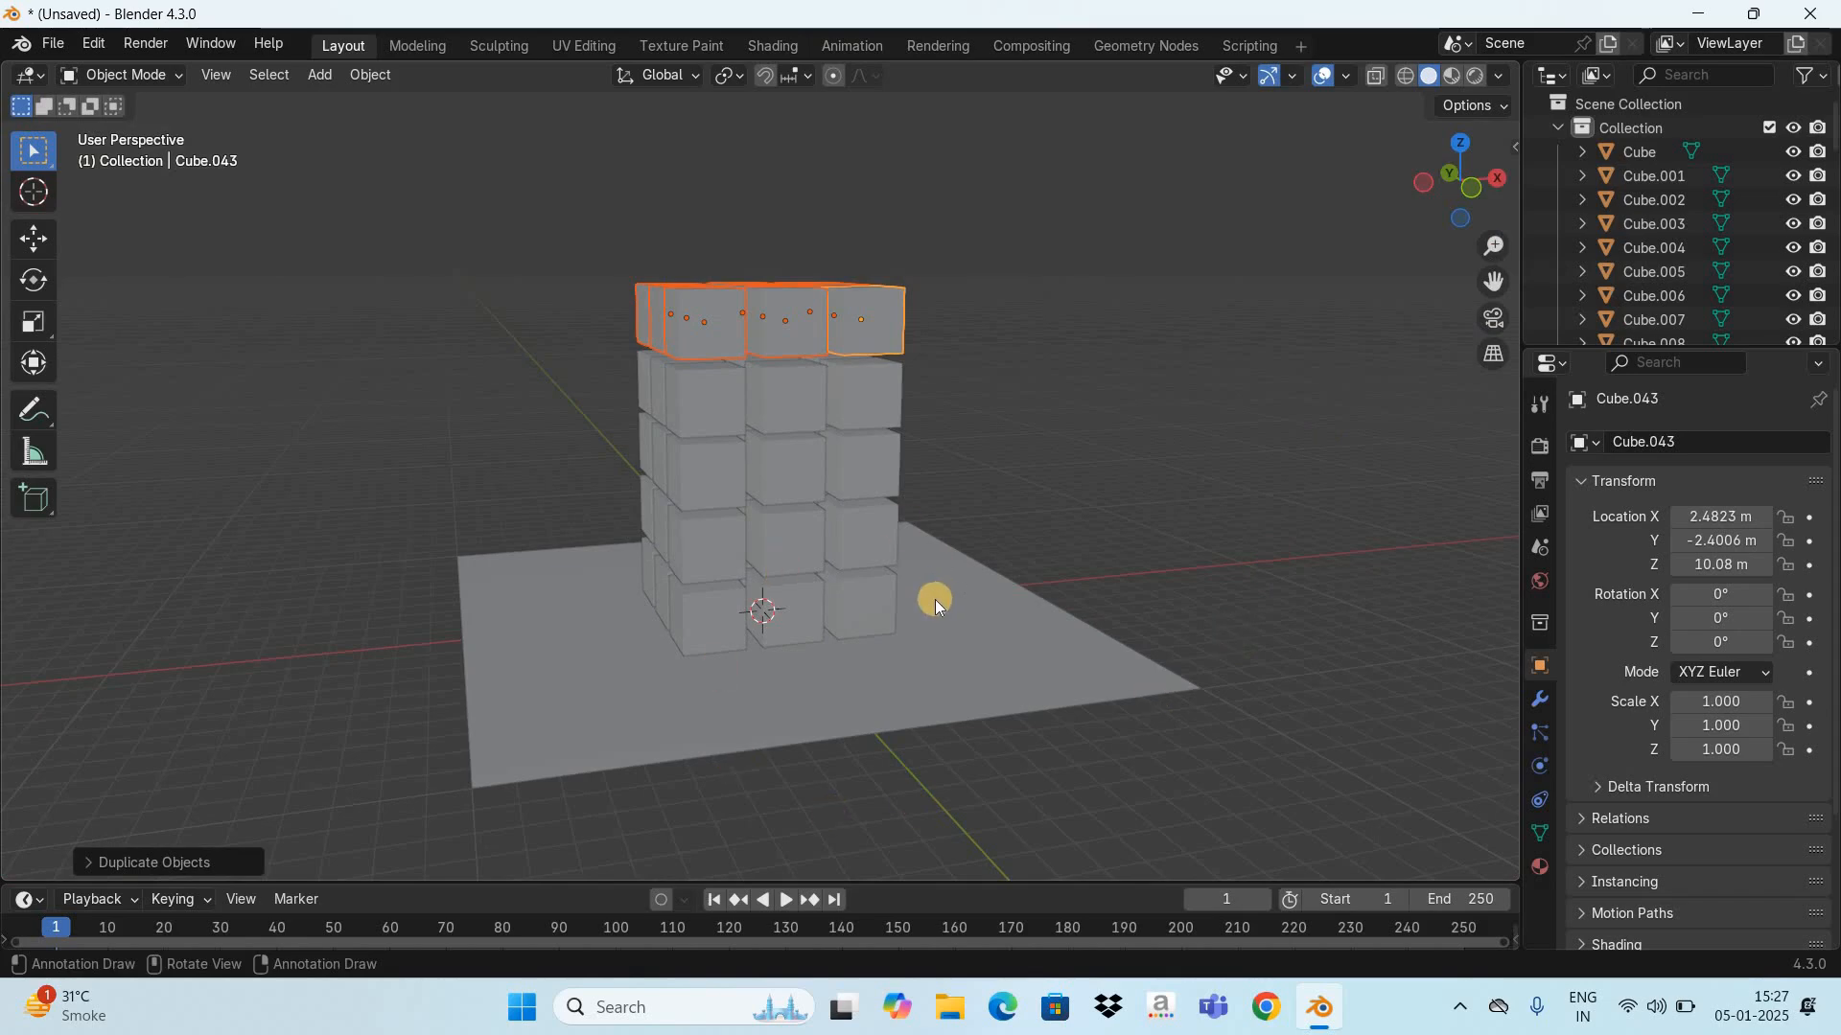
{"action": "left_click", "coordinate": [933, 659]}
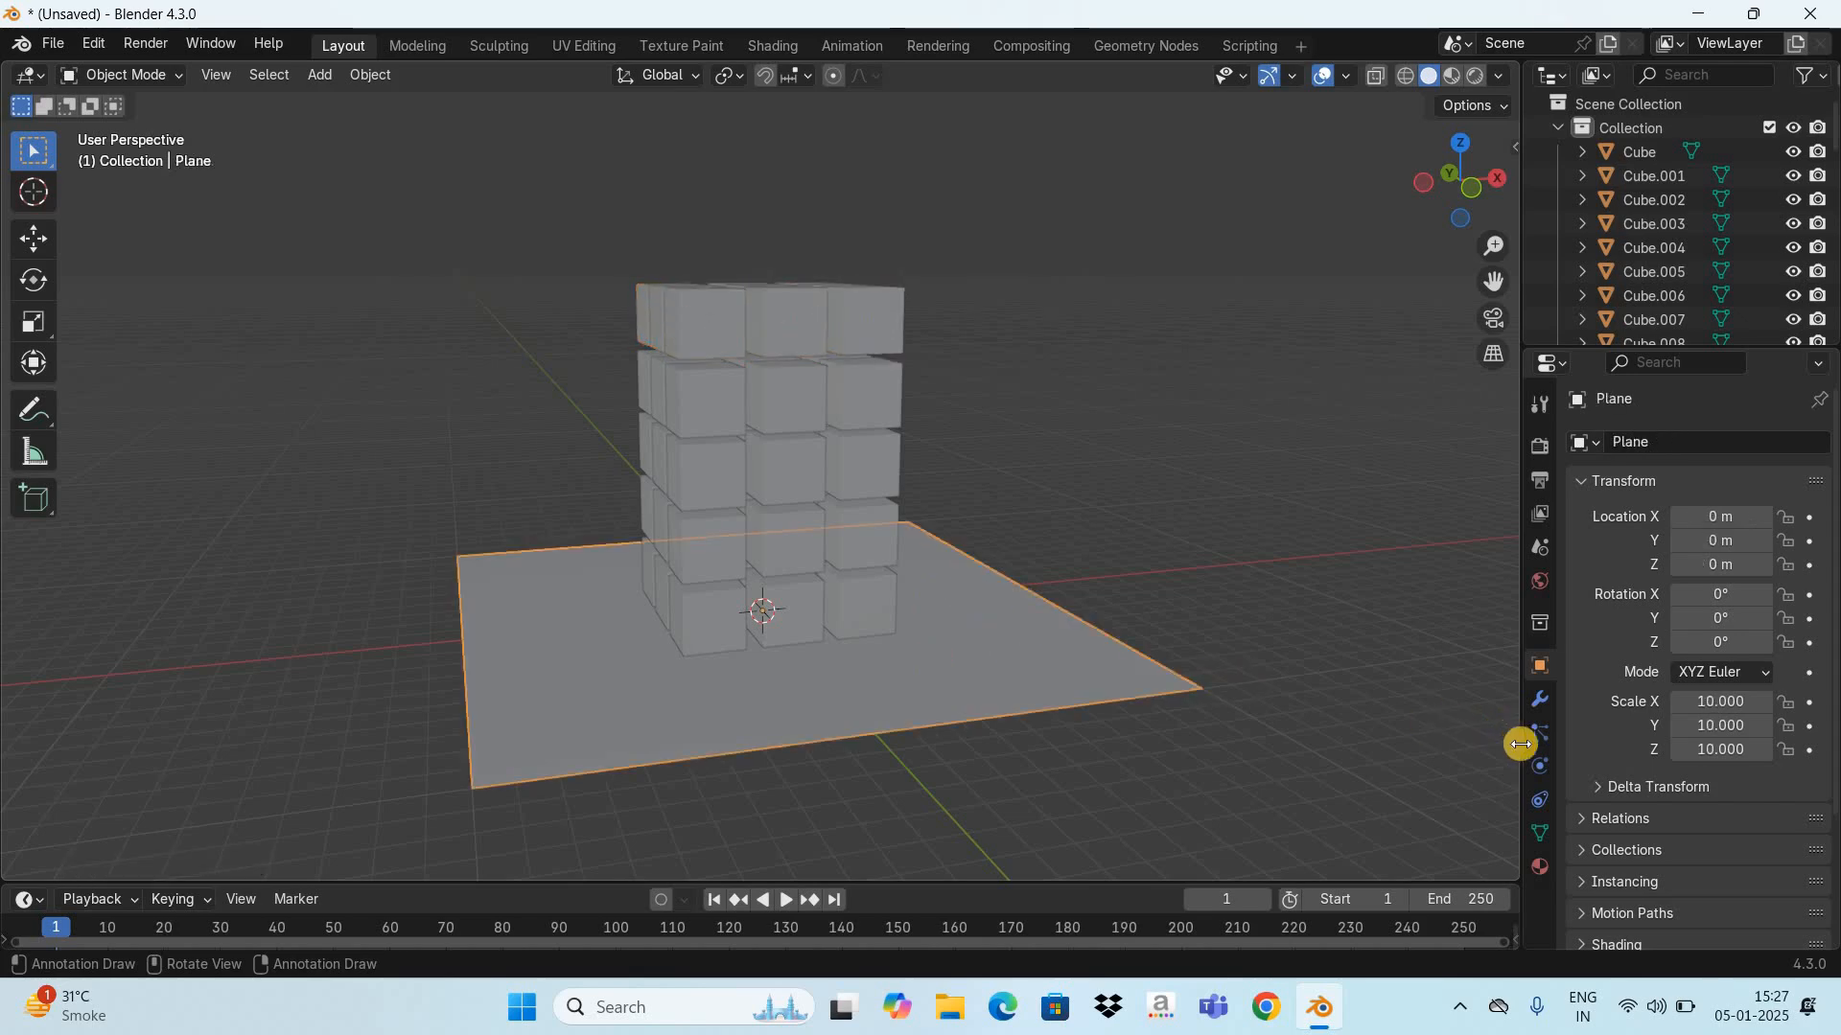
{"action": "left_click", "coordinate": [1544, 765]}
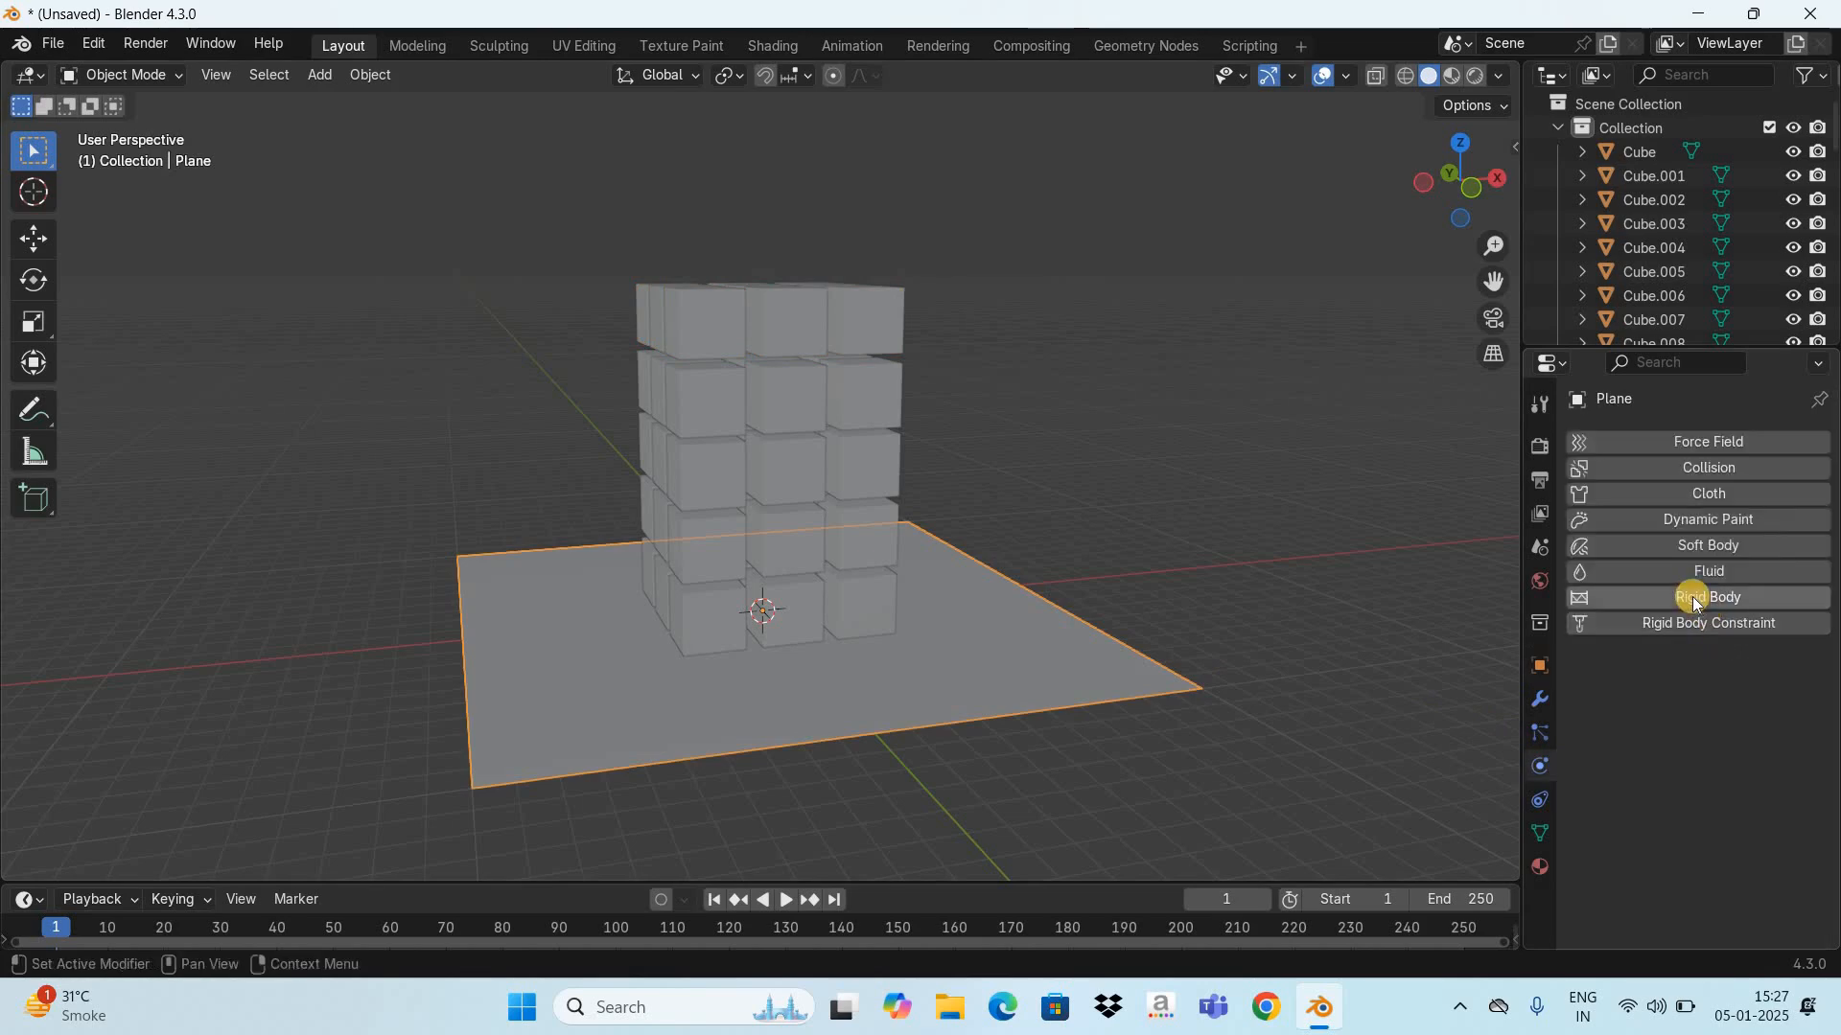
{"action": "left_click", "coordinate": [1693, 597]}
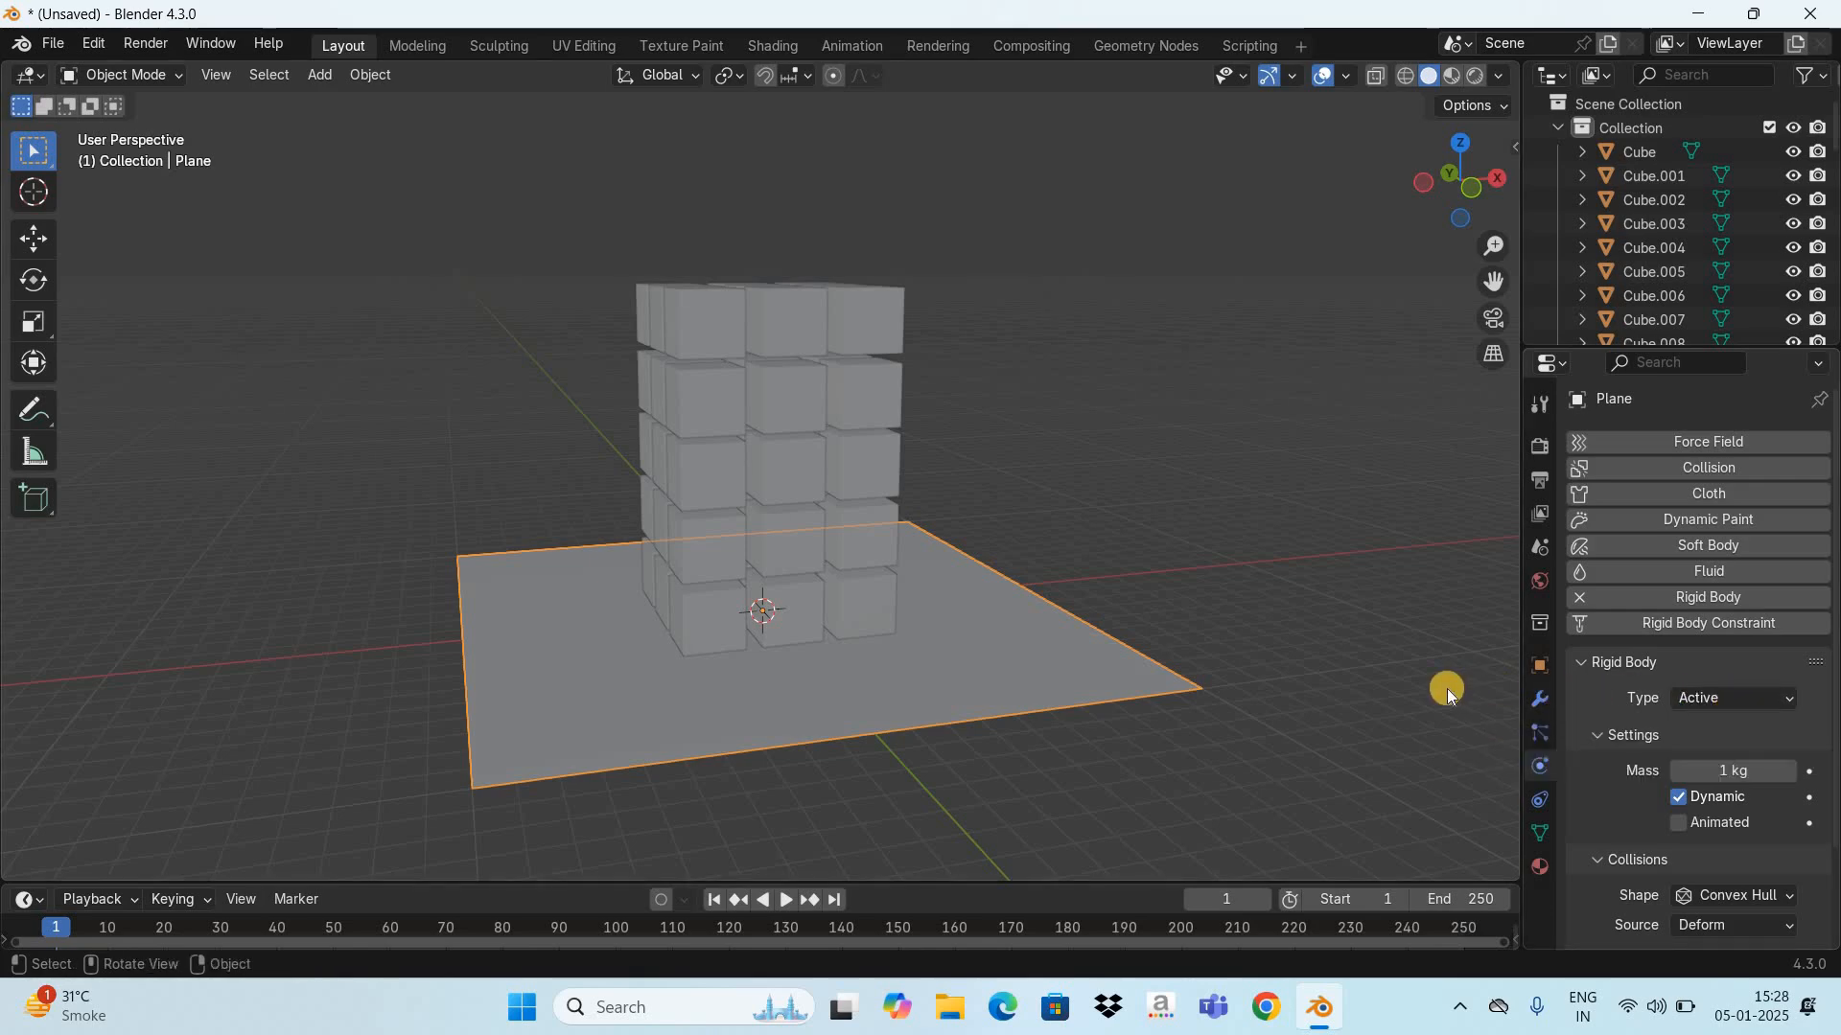
Step: Play the animation to check how the plane behaves, stop it and return to the first frame
{"action": "left_click", "coordinate": [786, 900]}
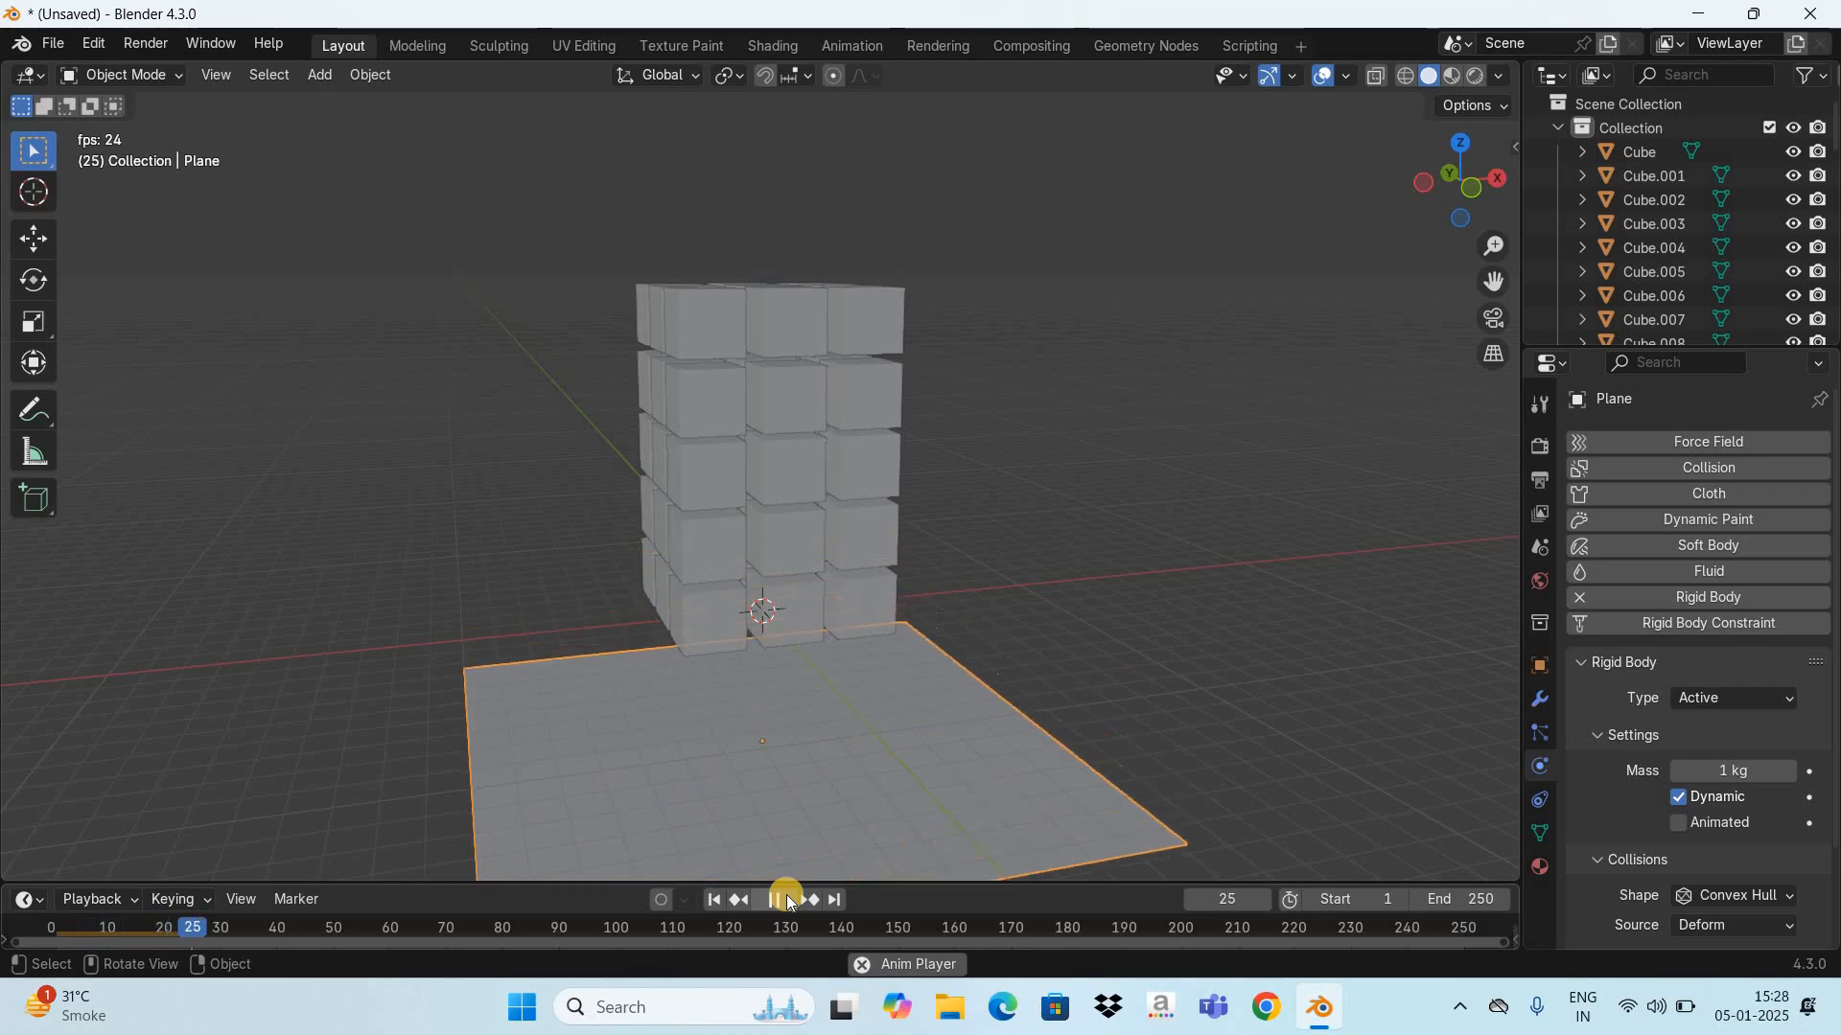
{"action": "key", "text": "space"}
{"action": "left_click", "coordinate": [721, 900]}
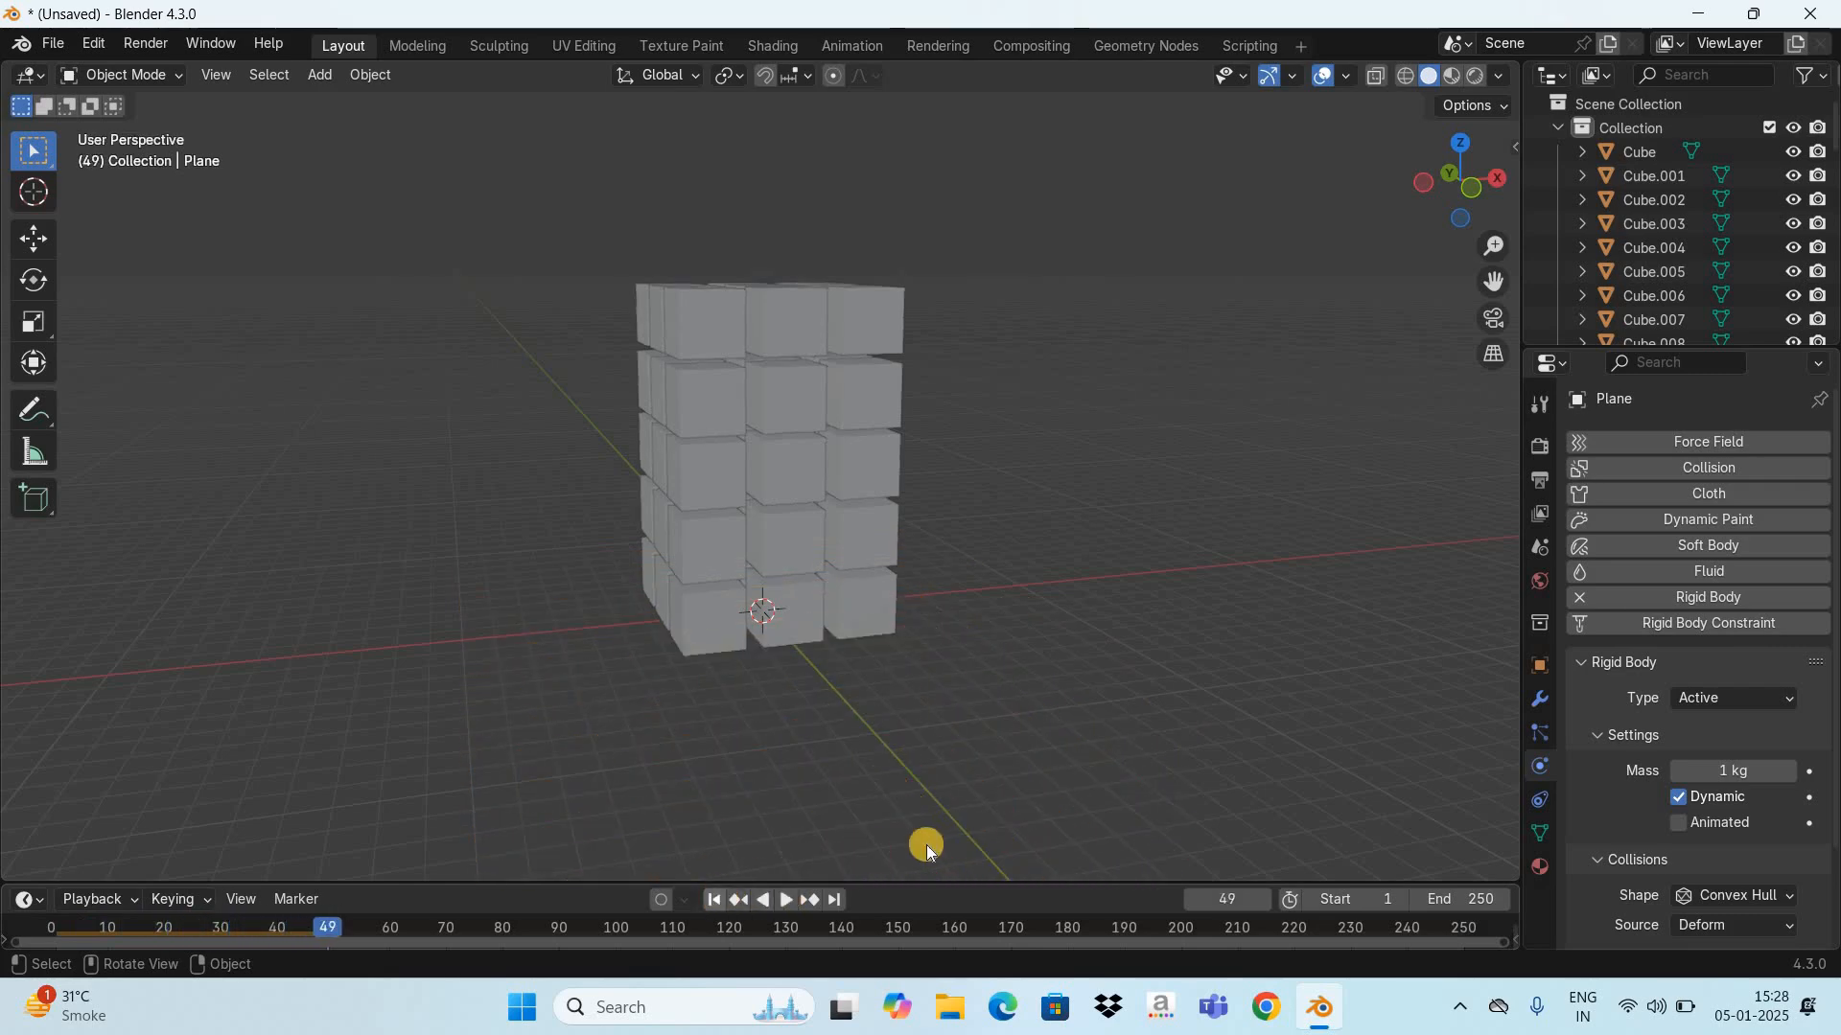
{"action": "key", "text": "shift+Left"}
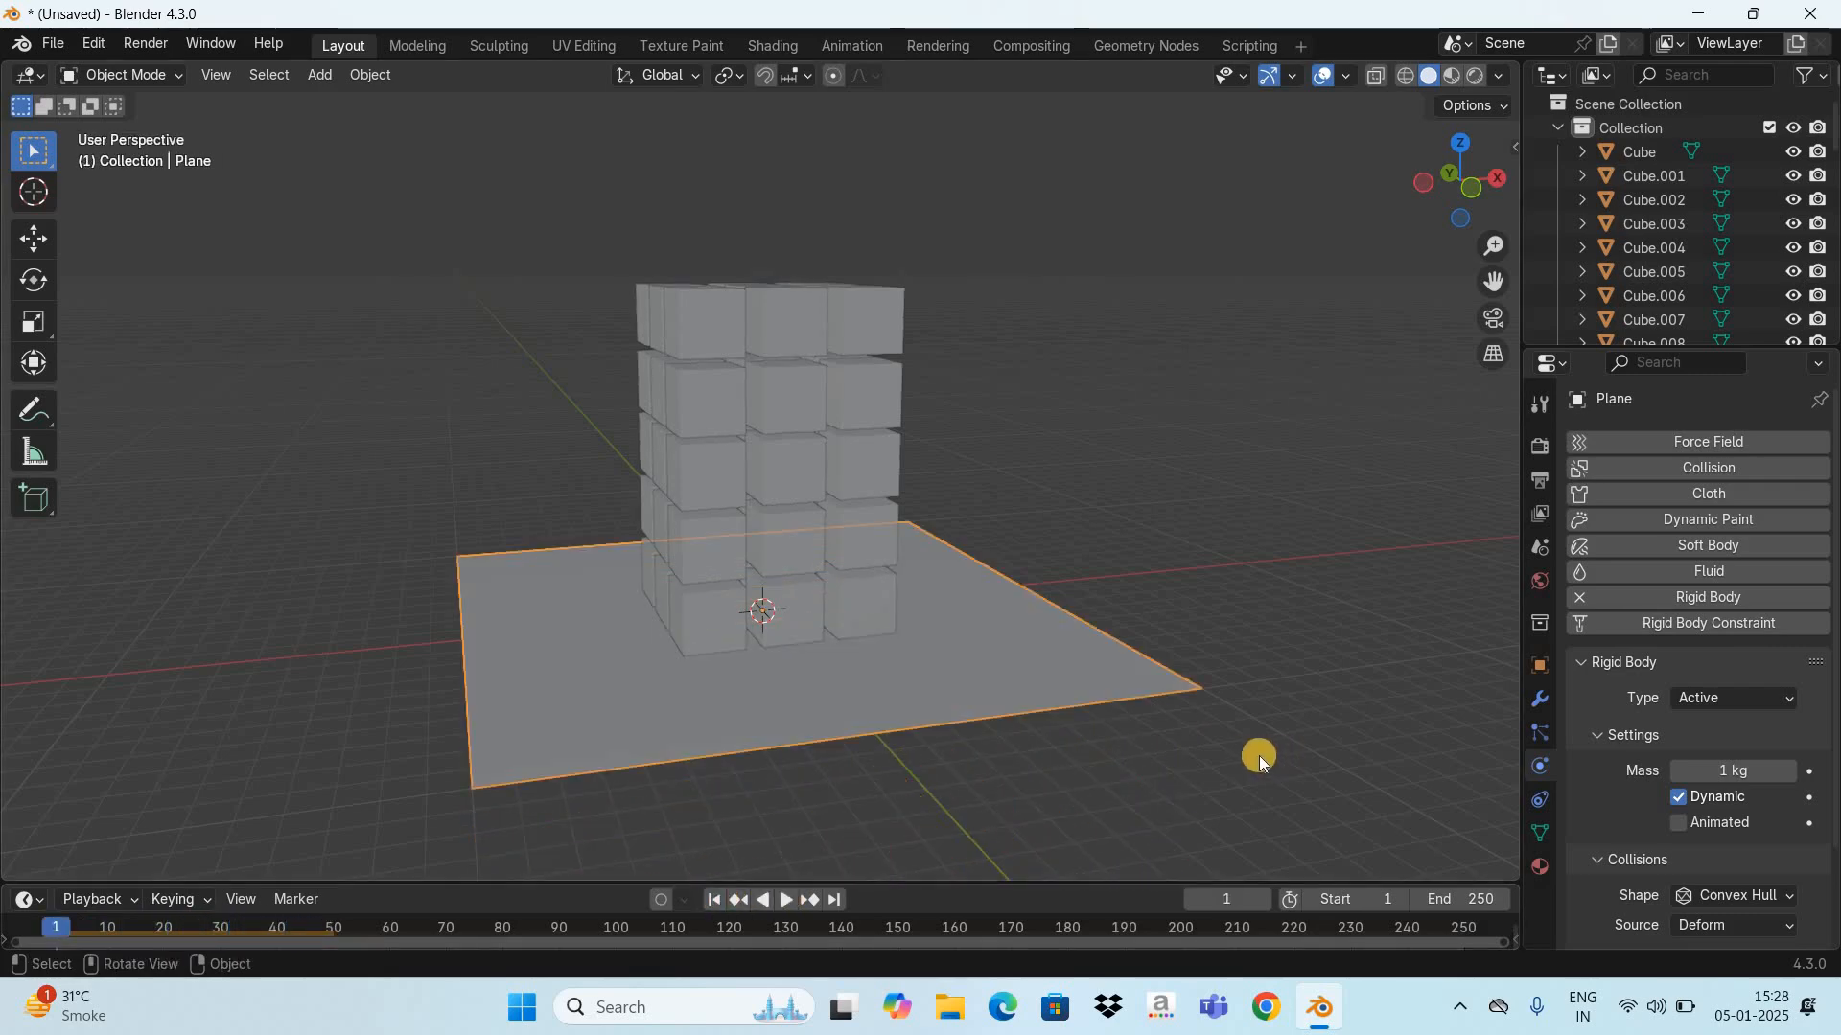
Step: Set the ground plane's rigid body type to Passive
{"action": "left_click", "coordinate": [1758, 698]}
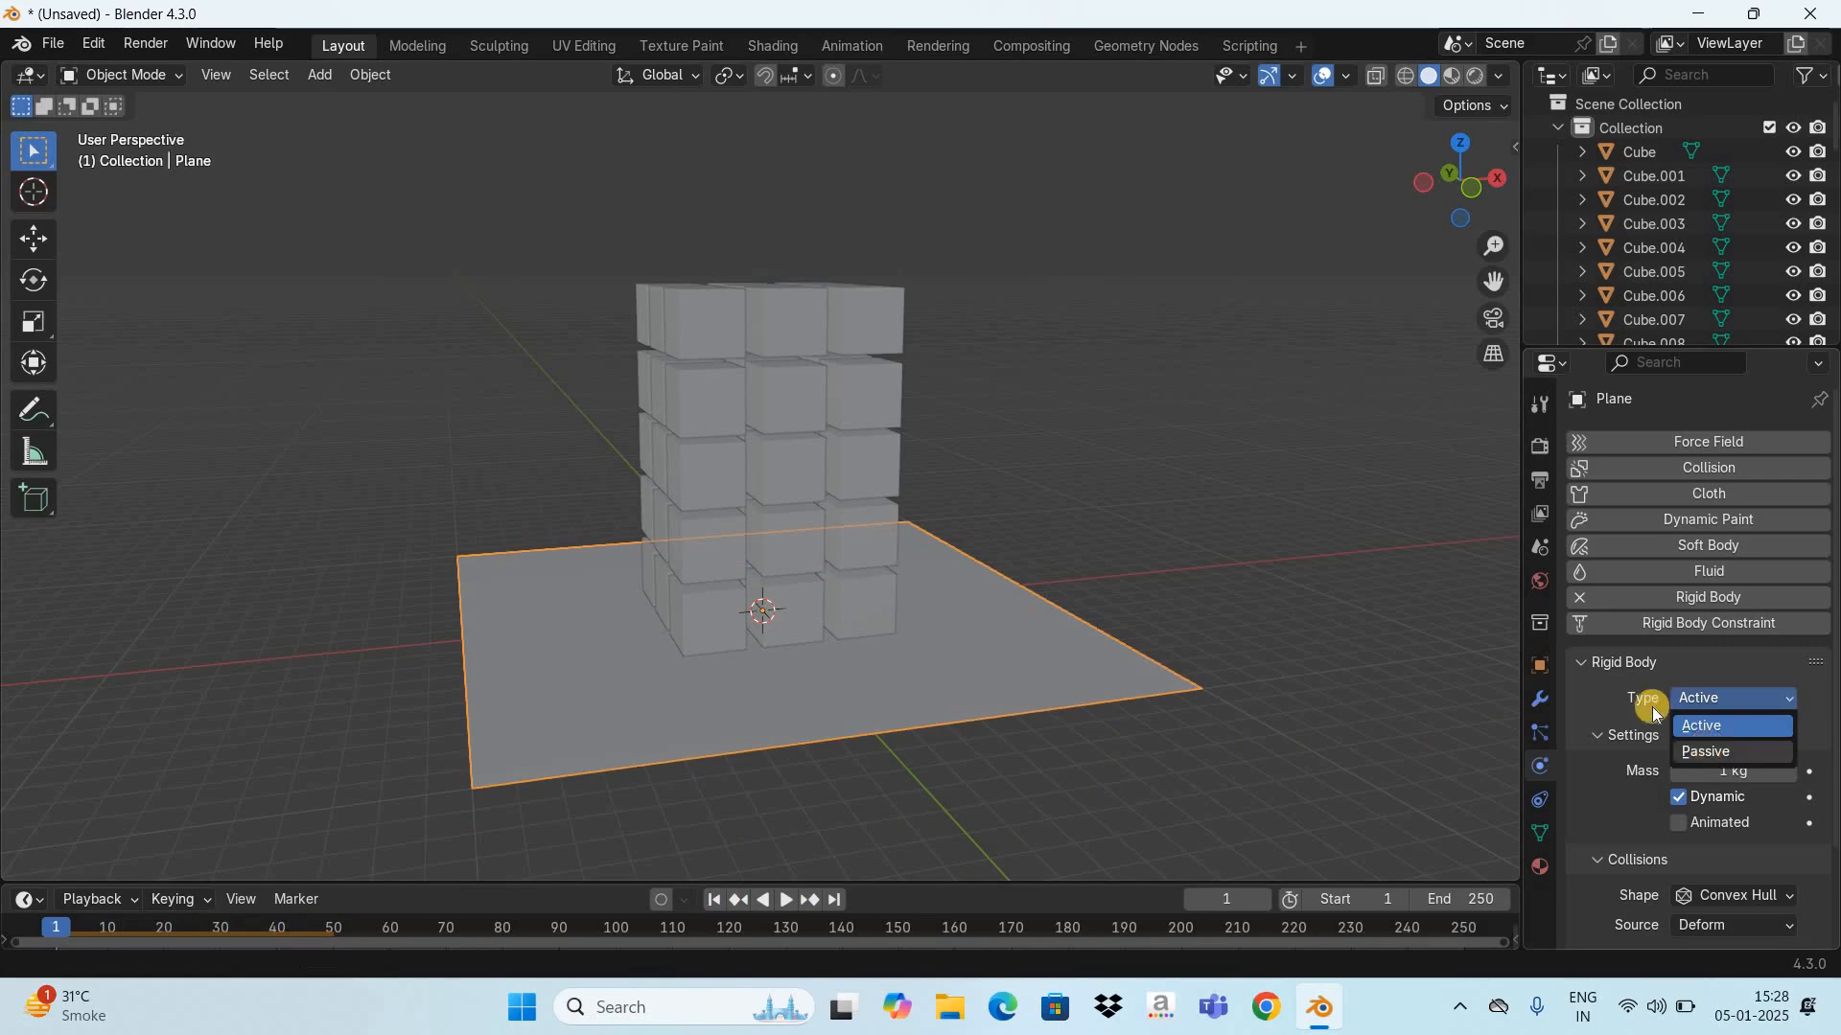
{"action": "left_click", "coordinate": [1711, 752]}
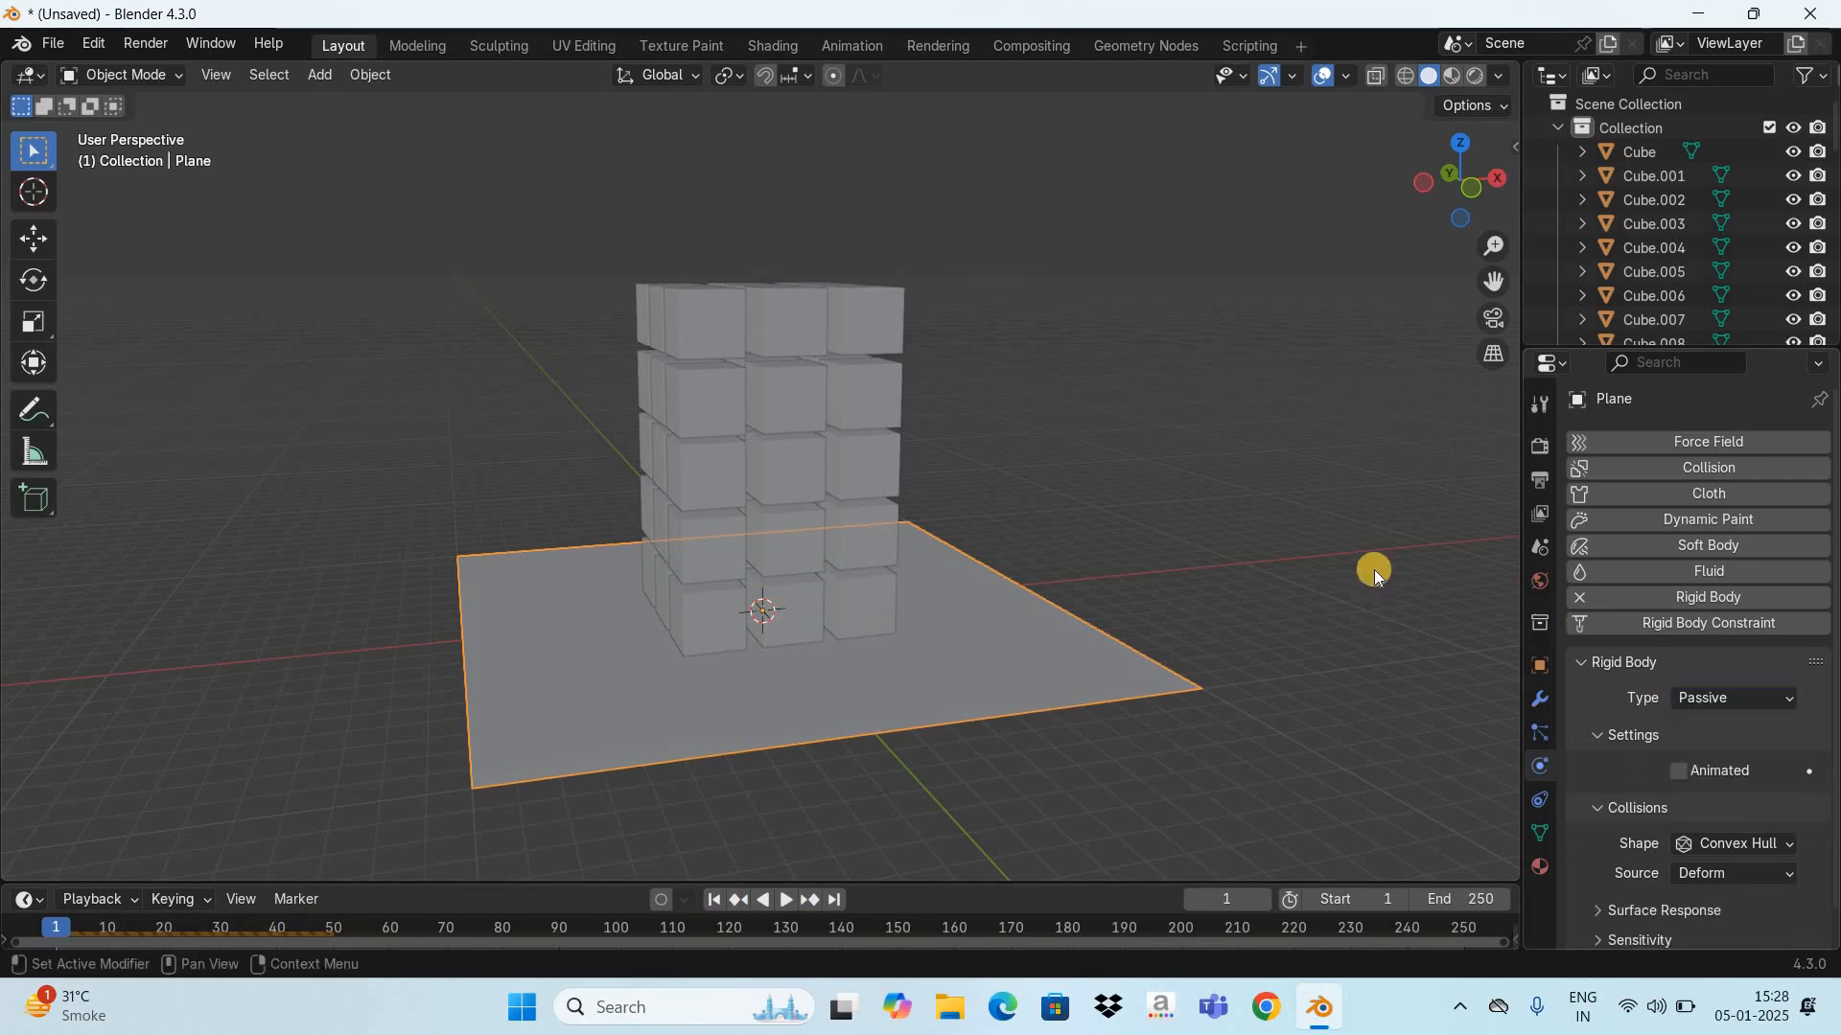
Step: Add an active rigid body to a corner cube of the top layer and copy it to all the other cubes, excluding the plane
{"action": "left_click", "coordinate": [709, 326]}
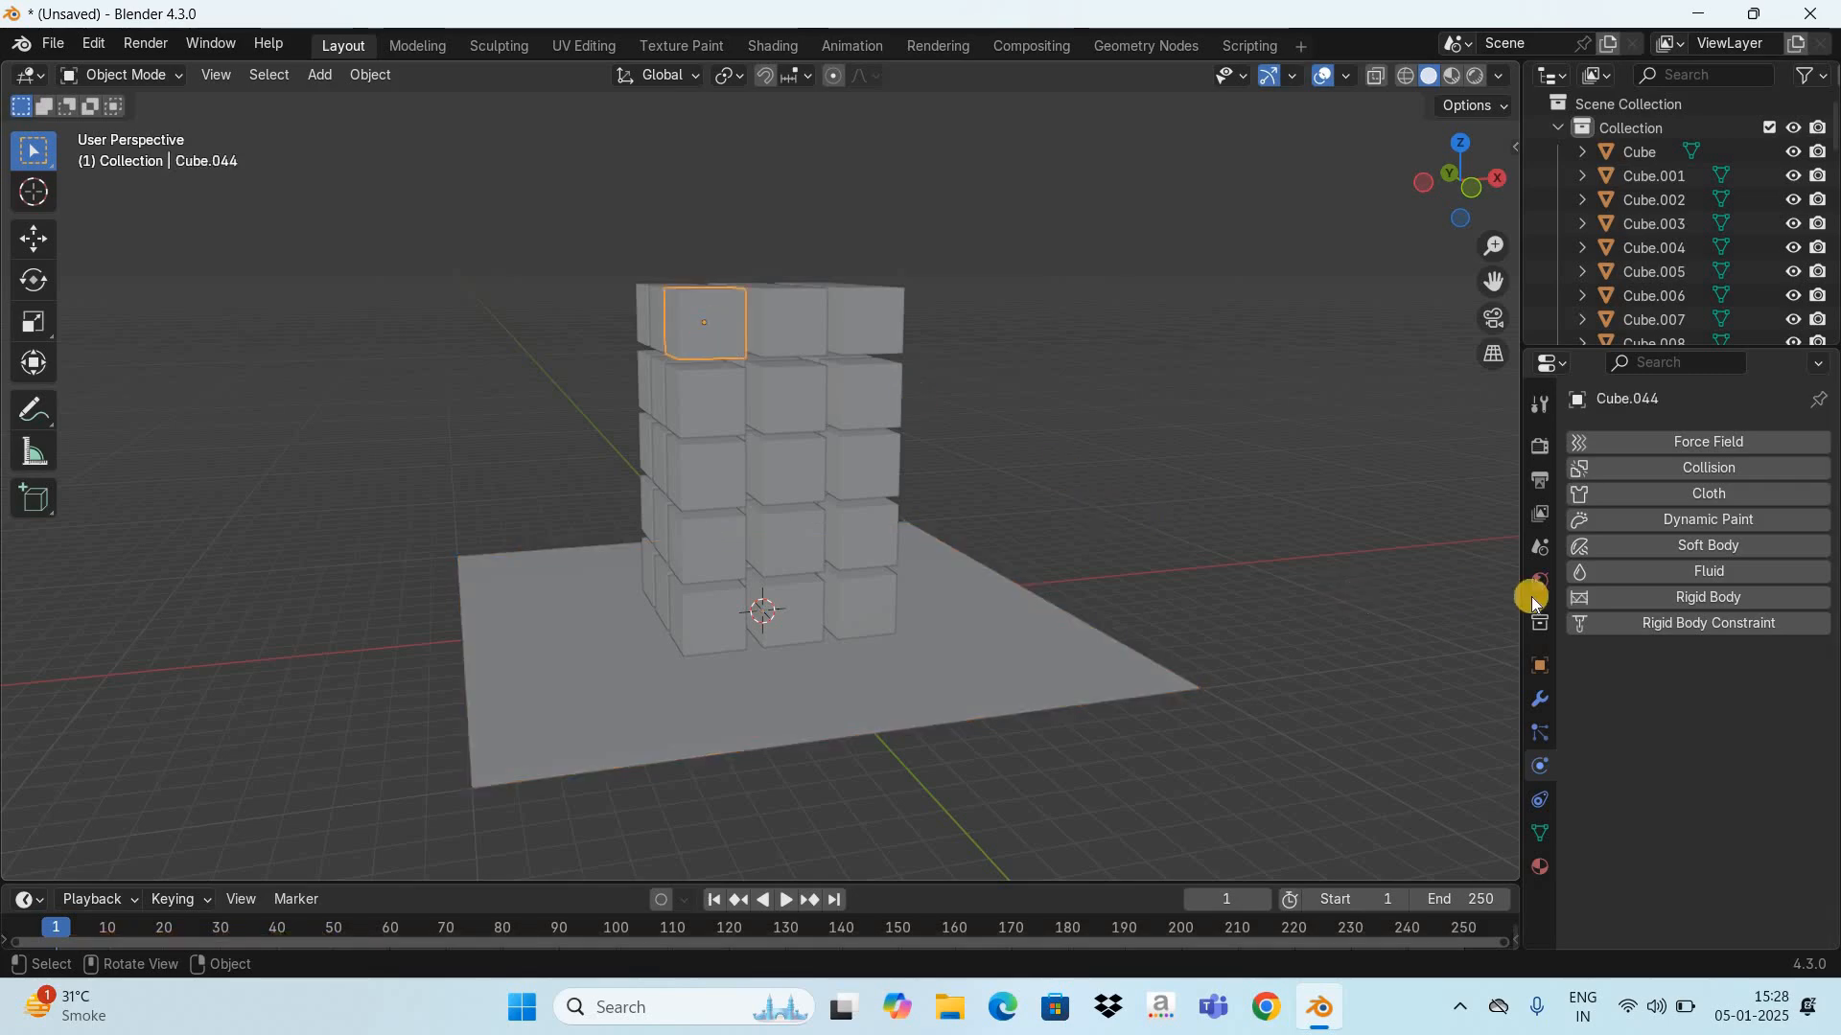
{"action": "left_click", "coordinate": [1670, 599]}
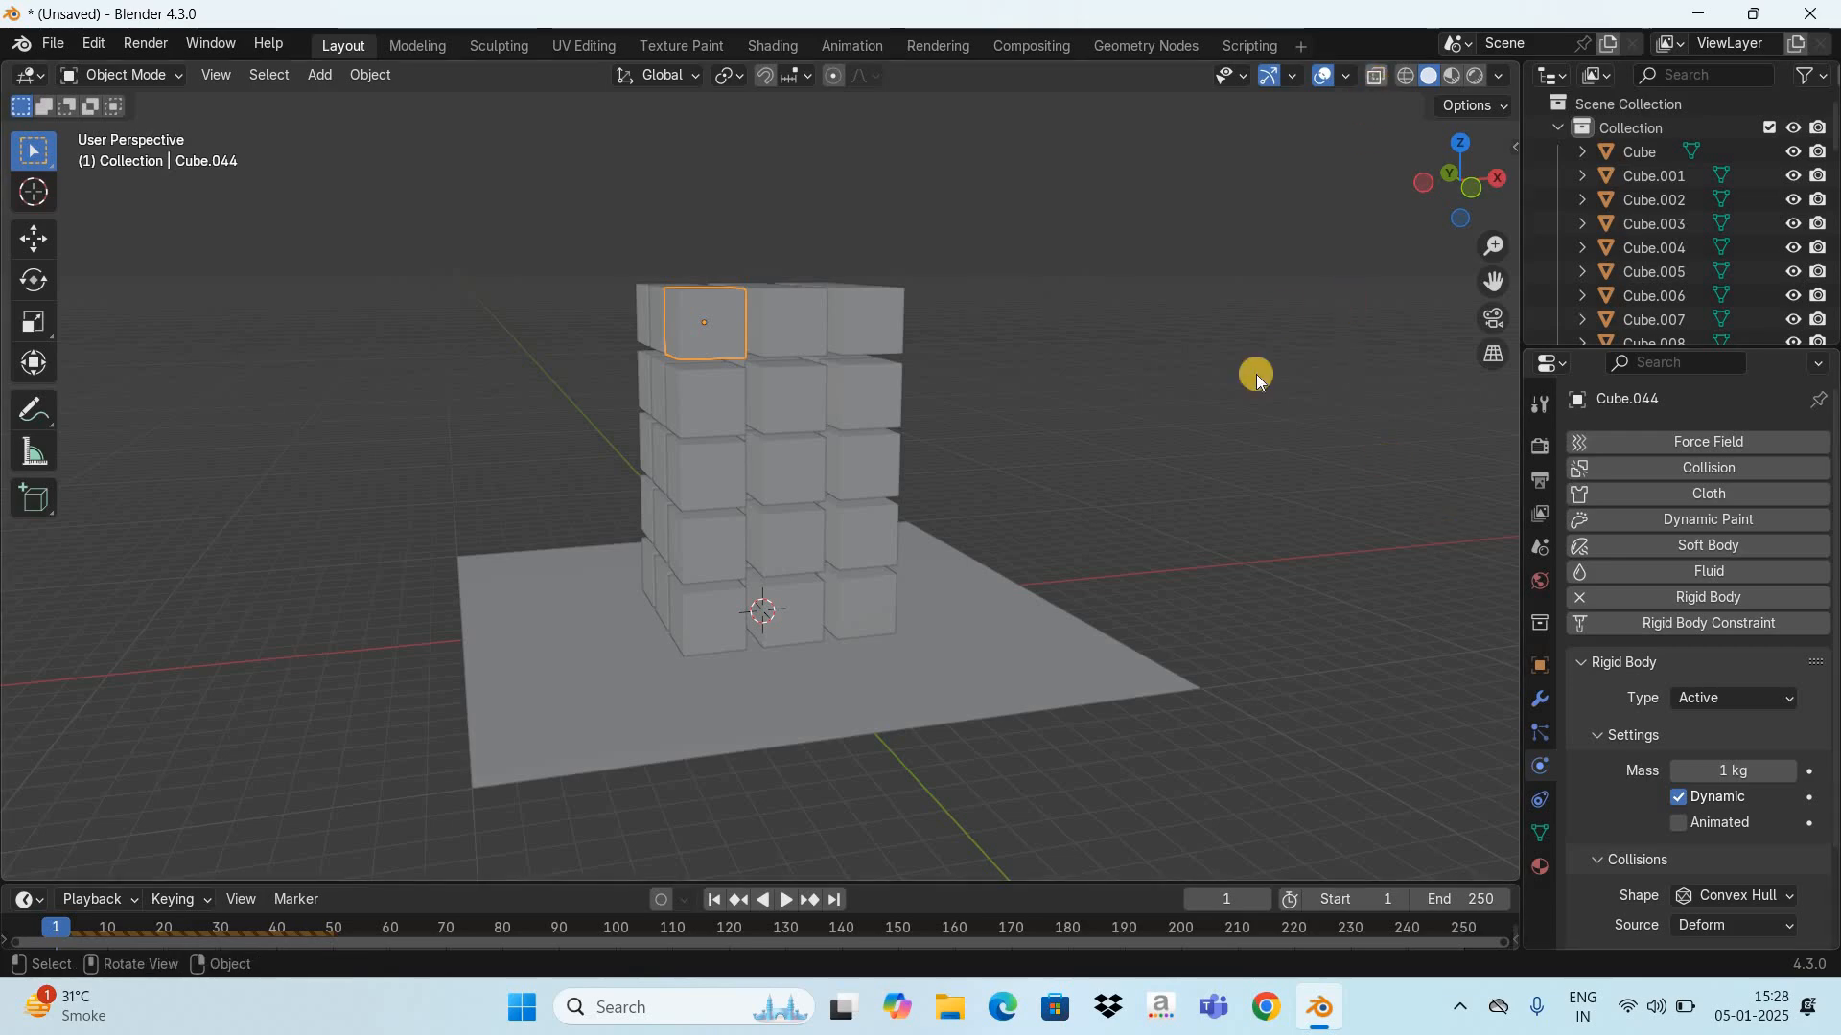
{"action": "key", "text": "alt+z"}
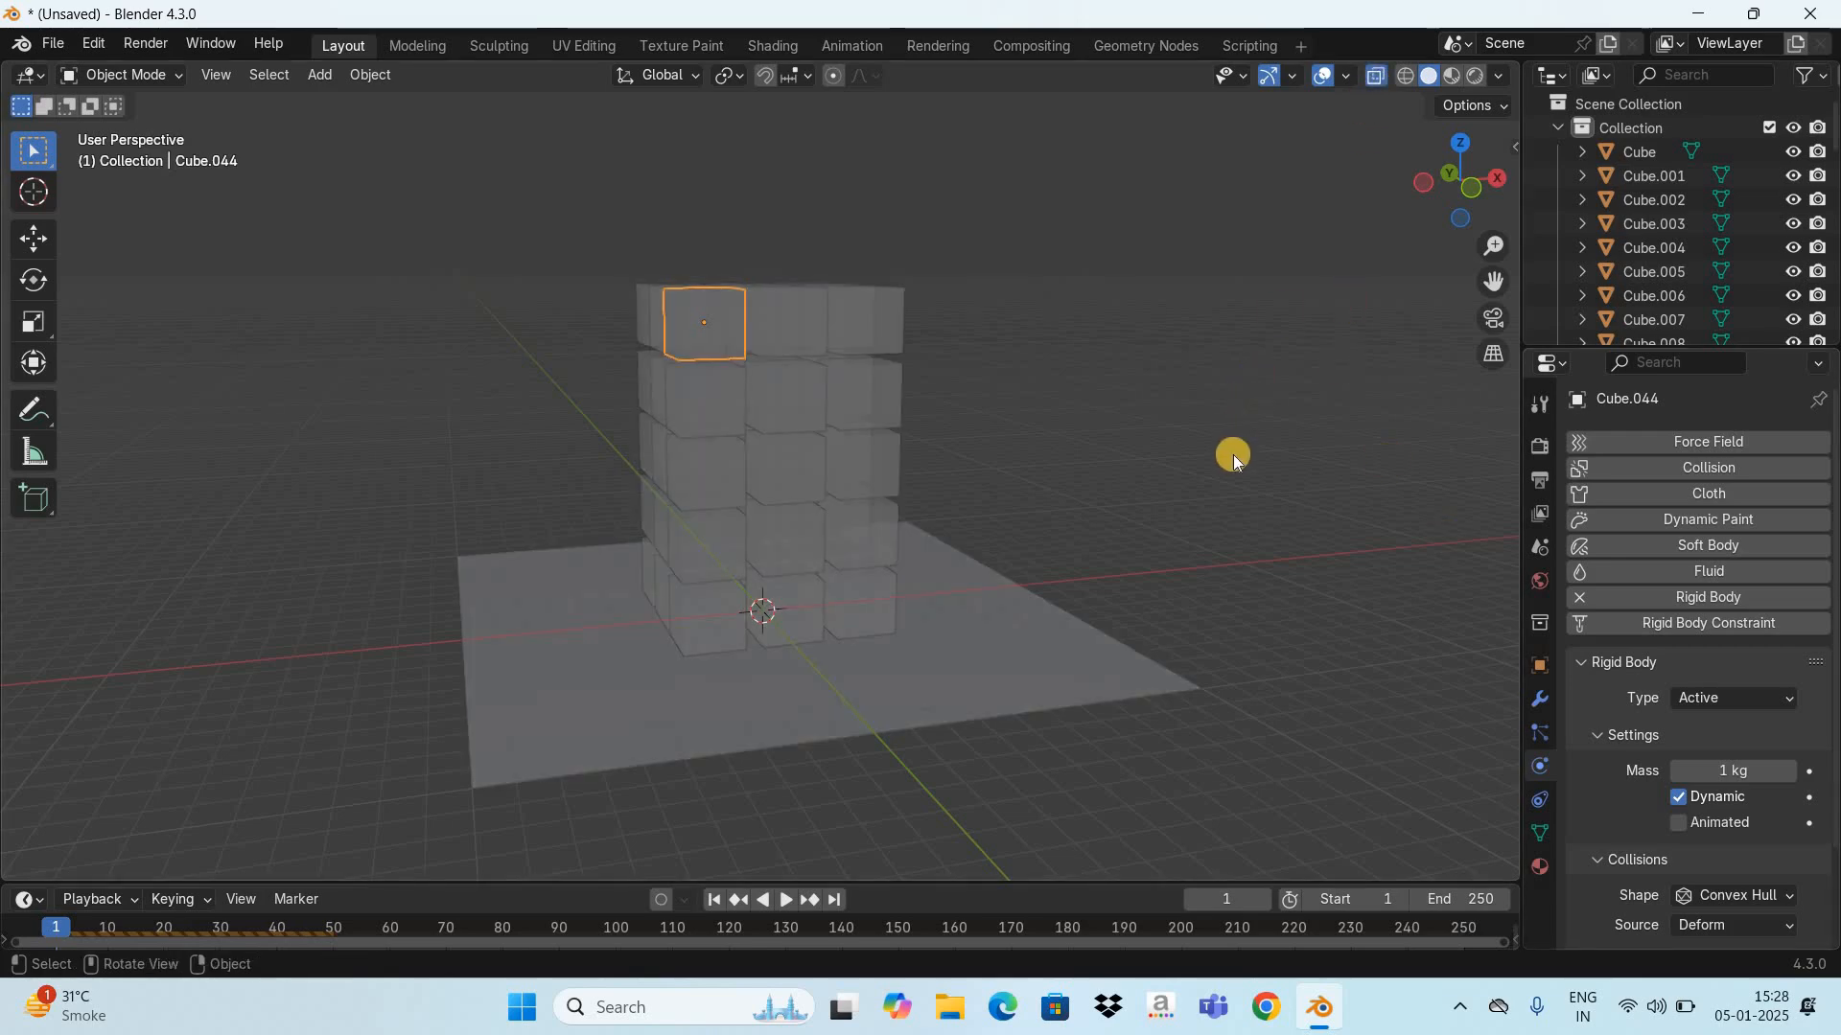
{"action": "key", "text": "KP_1"}
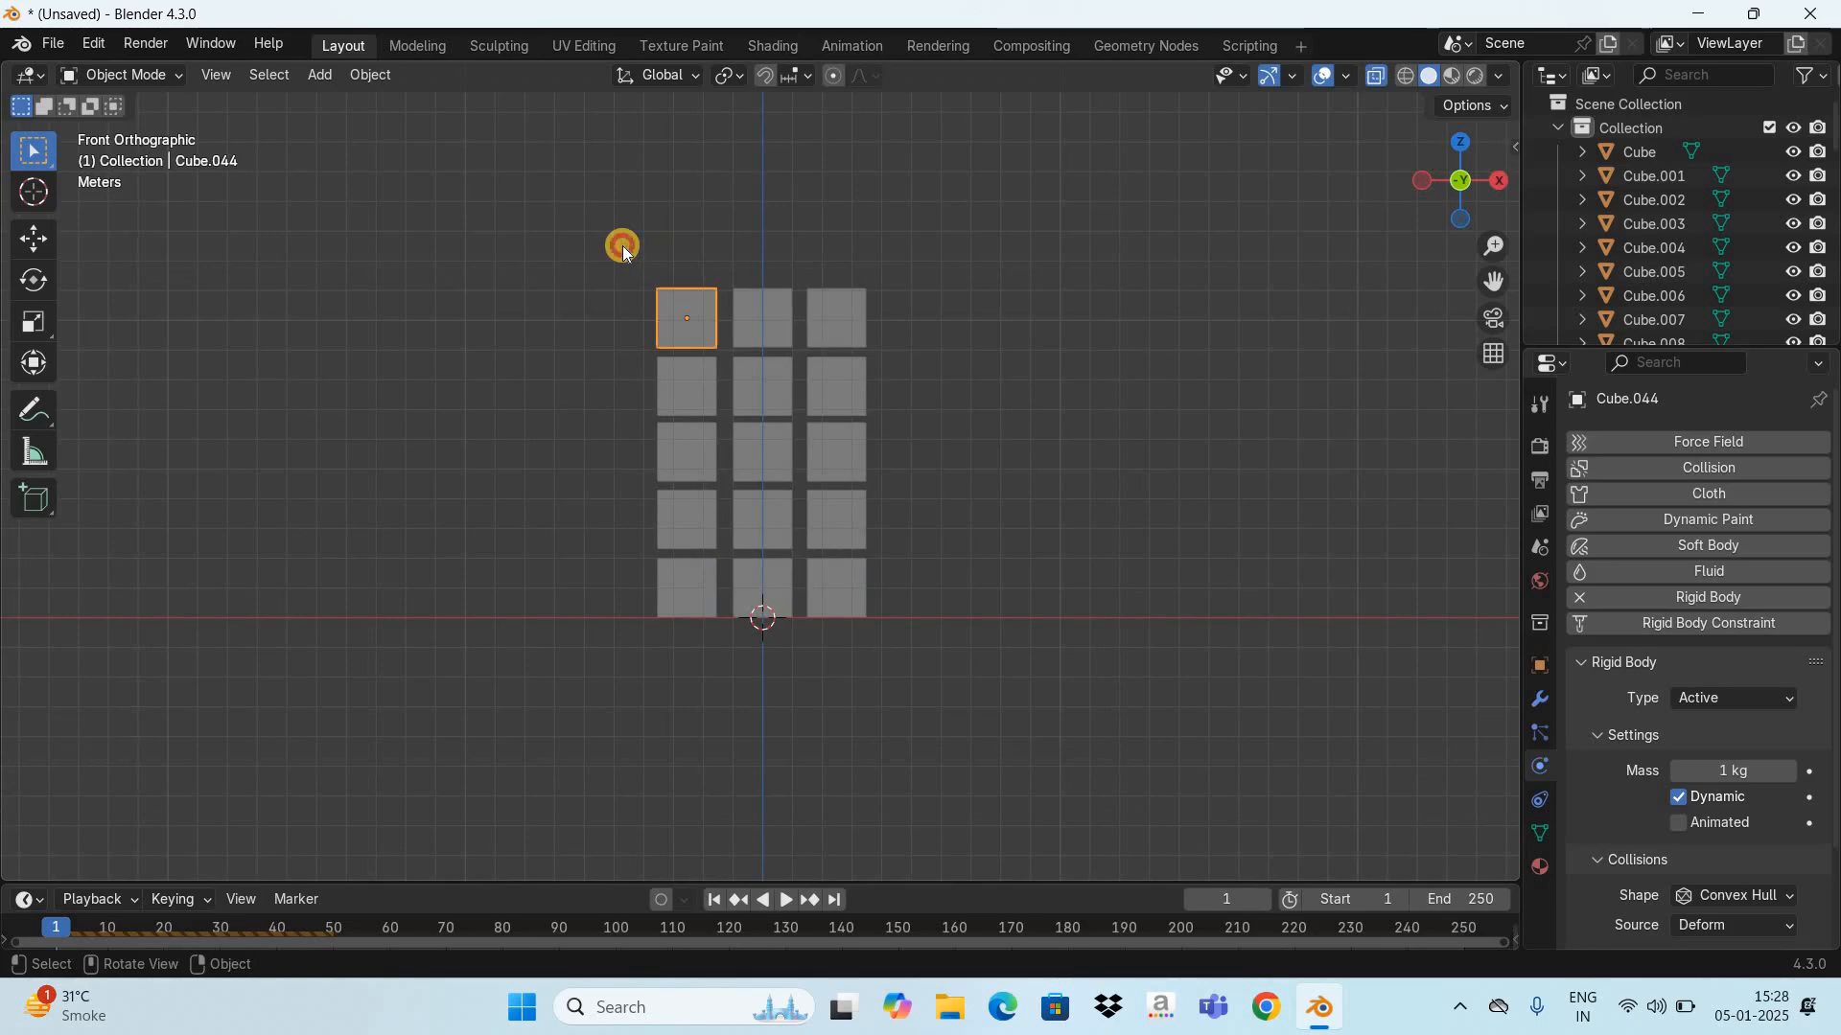
{"action": "left_click_drag", "start_coordinate": [622, 245], "coordinate": [948, 586]}
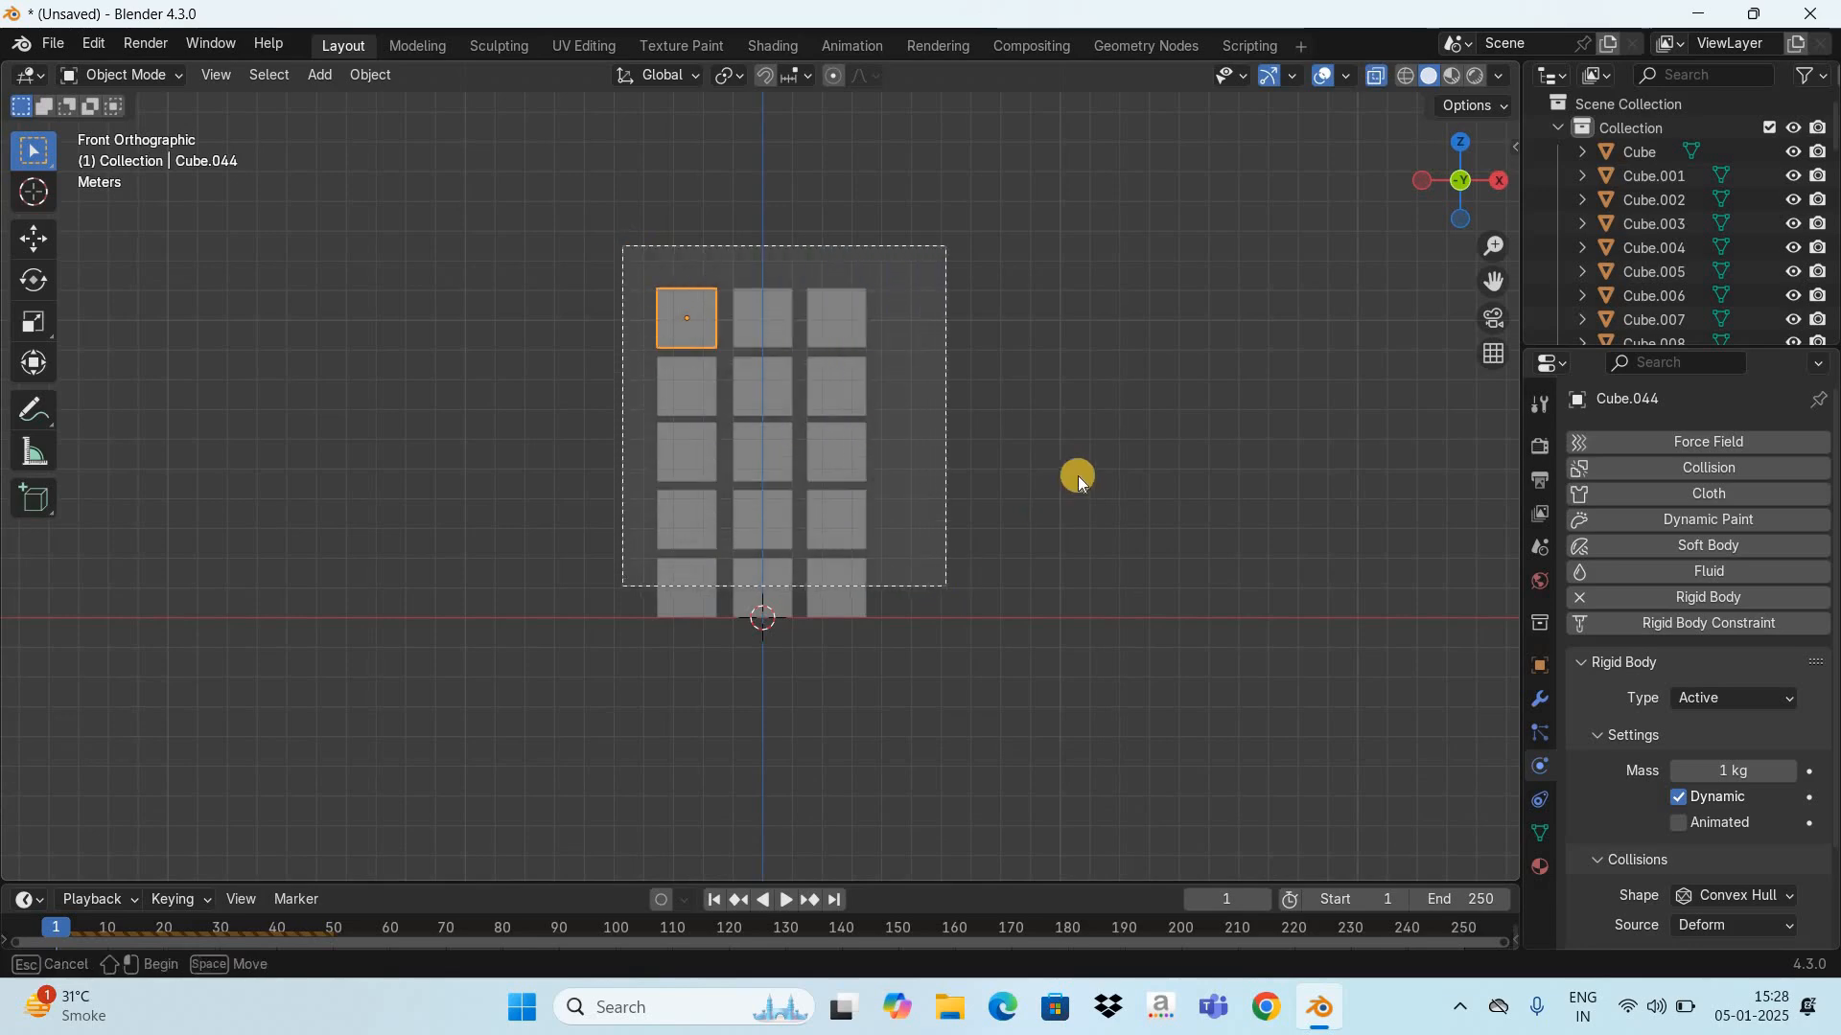
{"action": "left_click", "coordinate": [372, 76]}
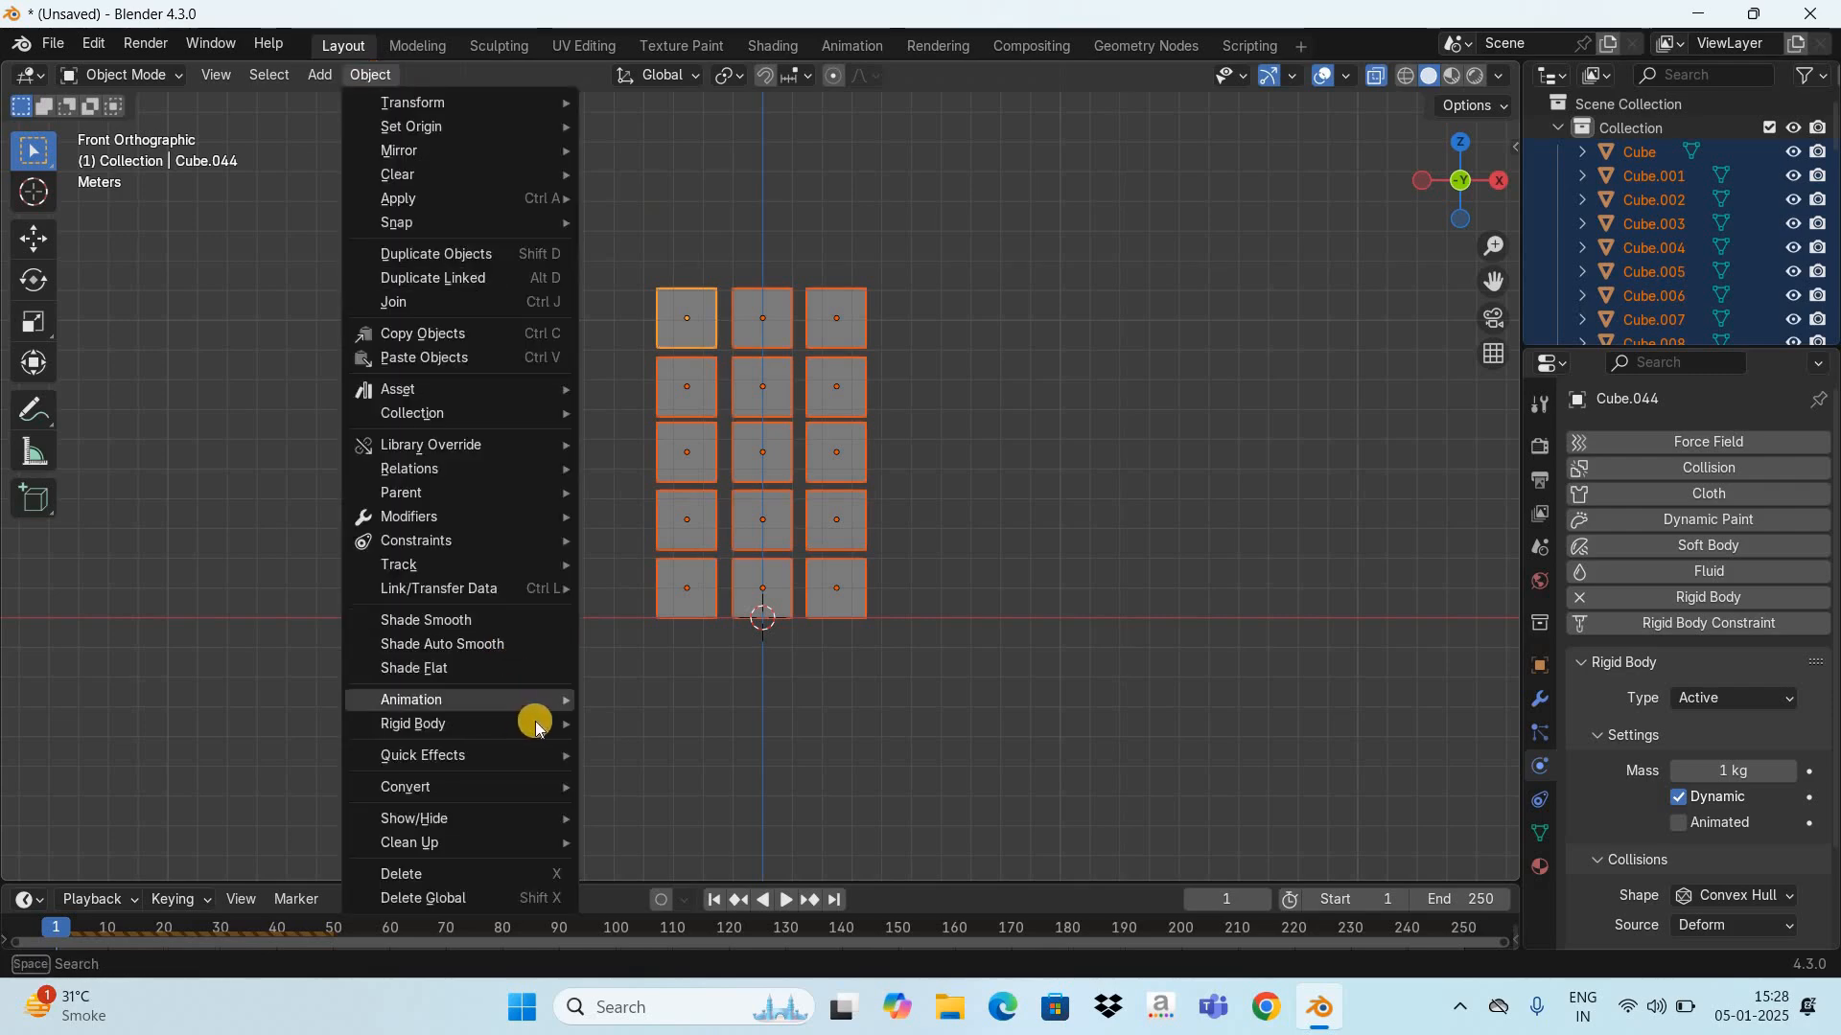
{"action": "mouse_move", "coordinate": [543, 723]}
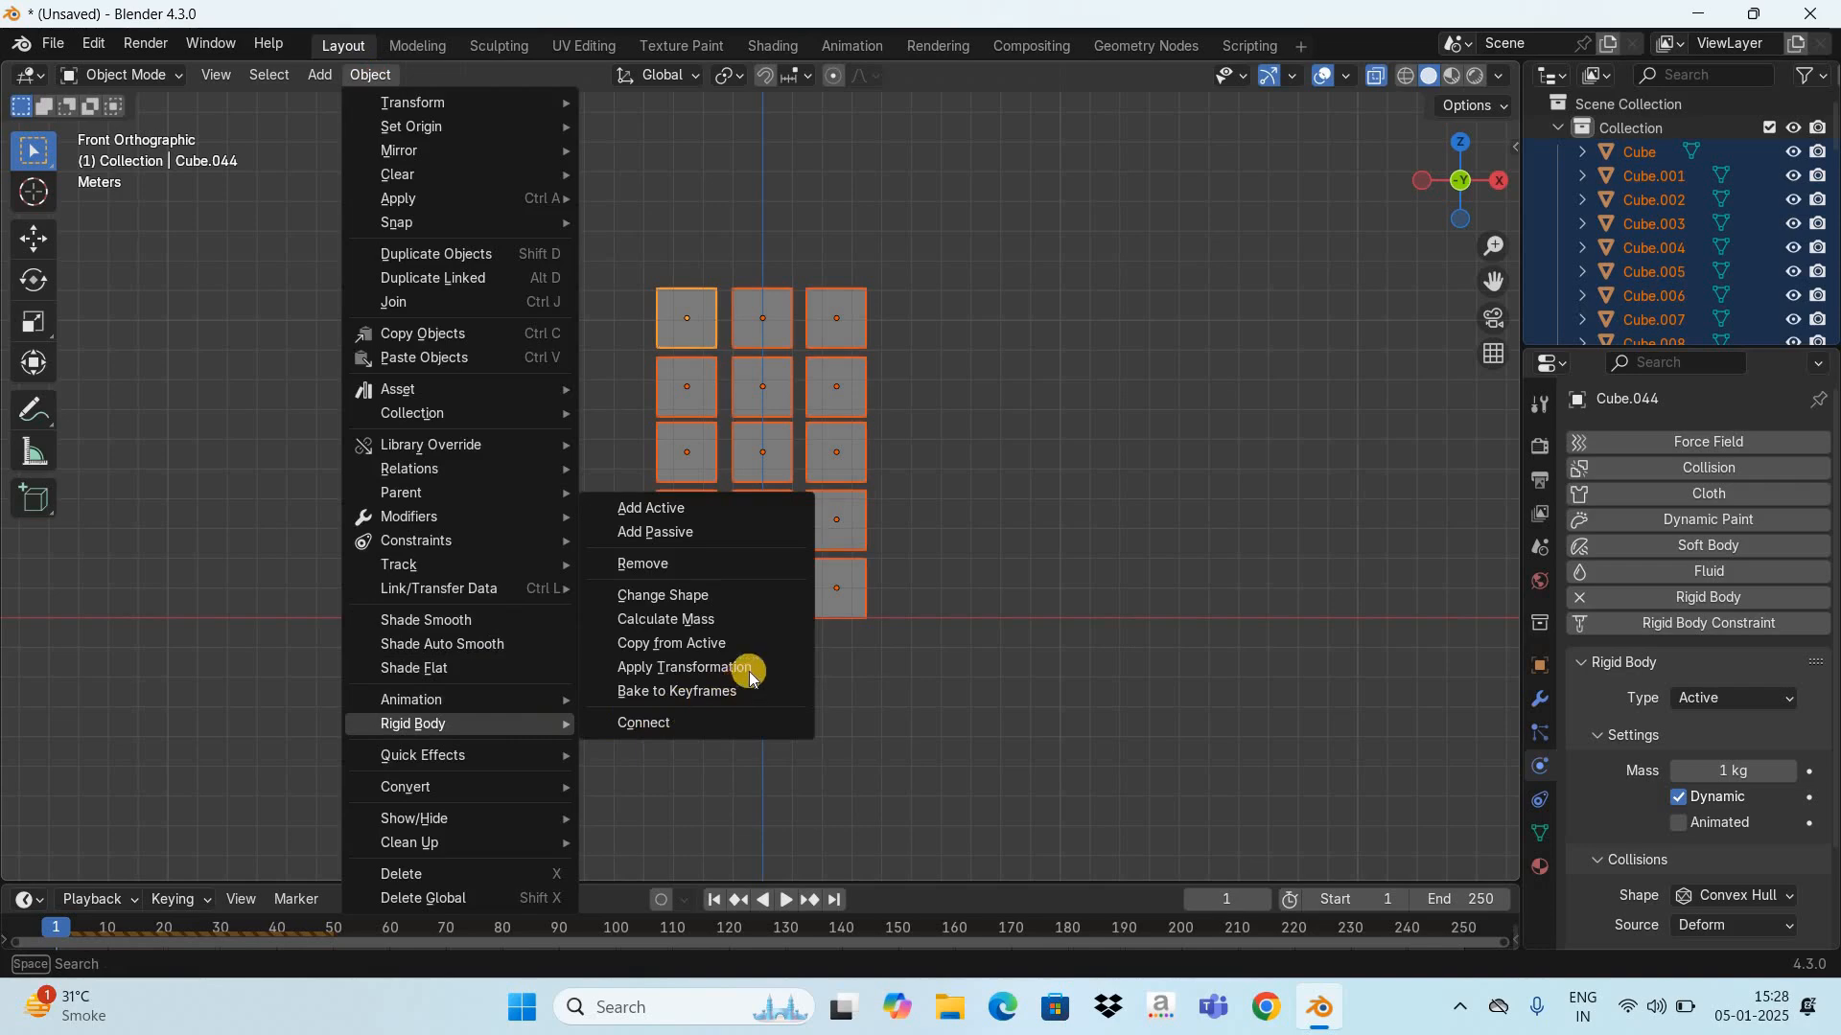
{"action": "left_click", "coordinate": [668, 644]}
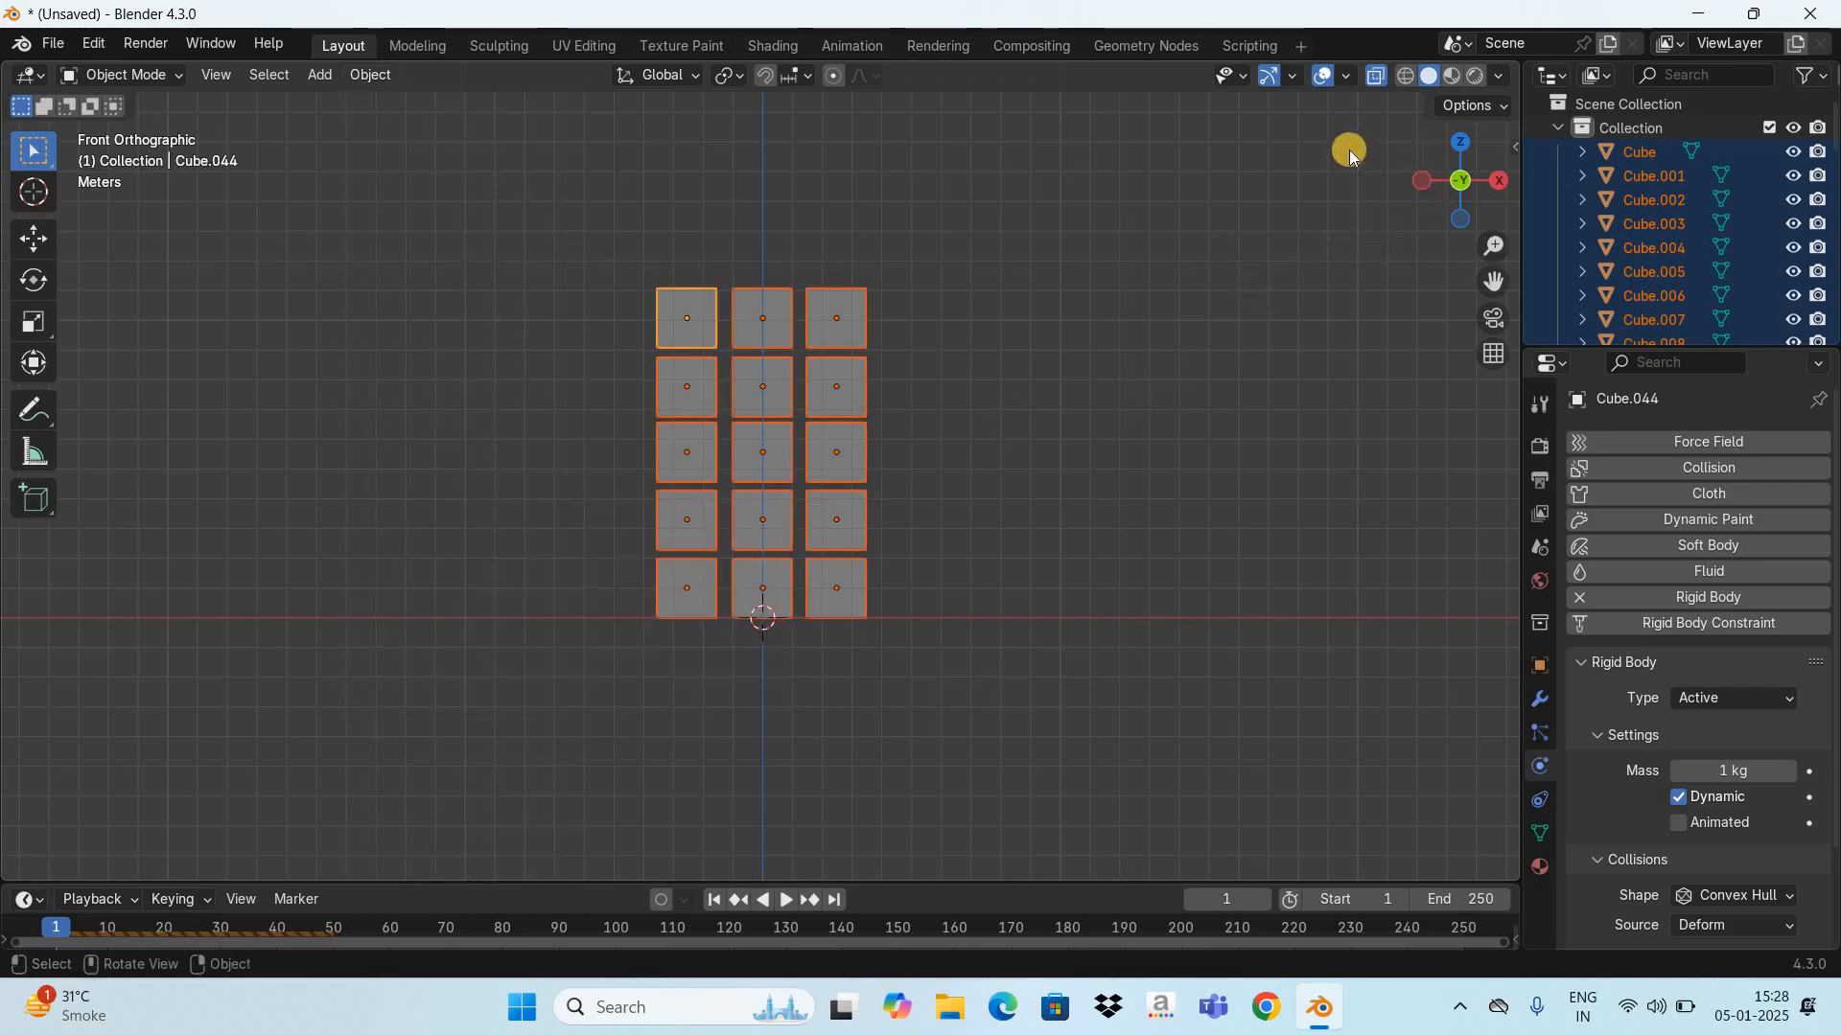
{"action": "left_click", "coordinate": [1372, 84]}
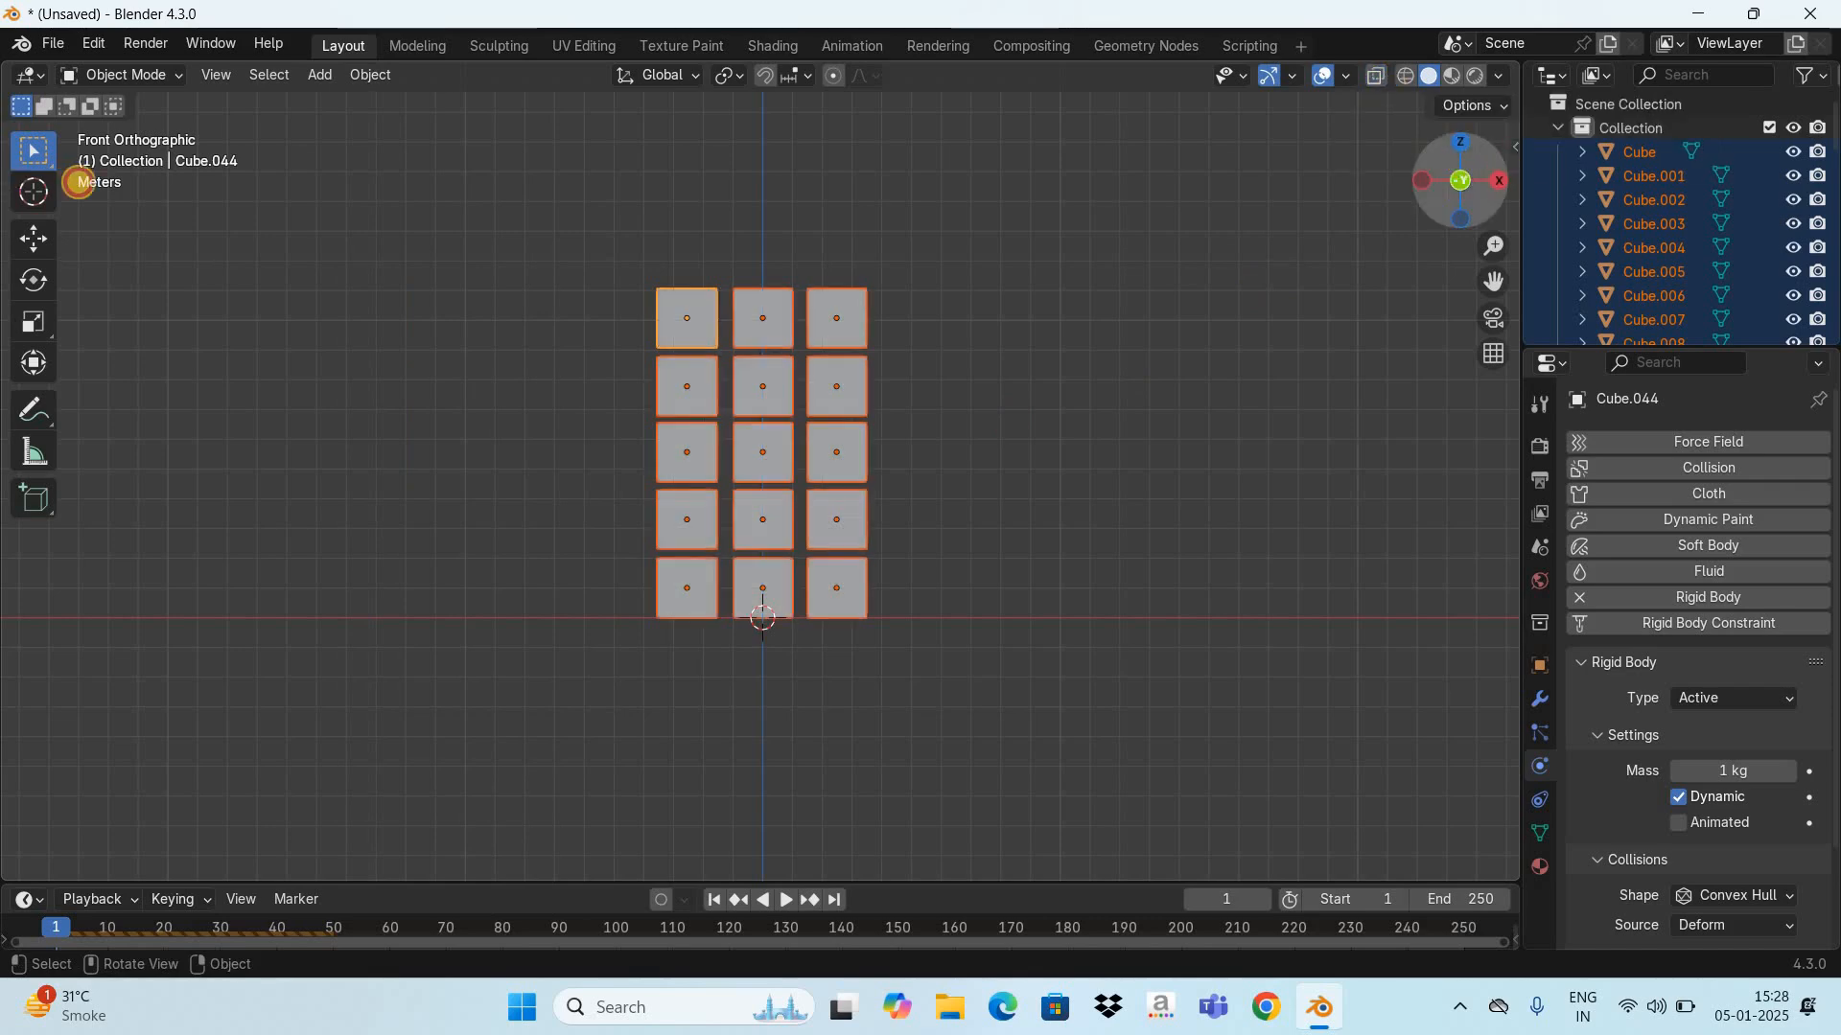
Step: Play the simulation in front view to check how the cubes settle, stop it and return to frame 1
{"action": "left_click_drag", "start_coordinate": [1440, 159], "coordinate": [1336, 330]}
{"action": "key", "text": "KP_1"}
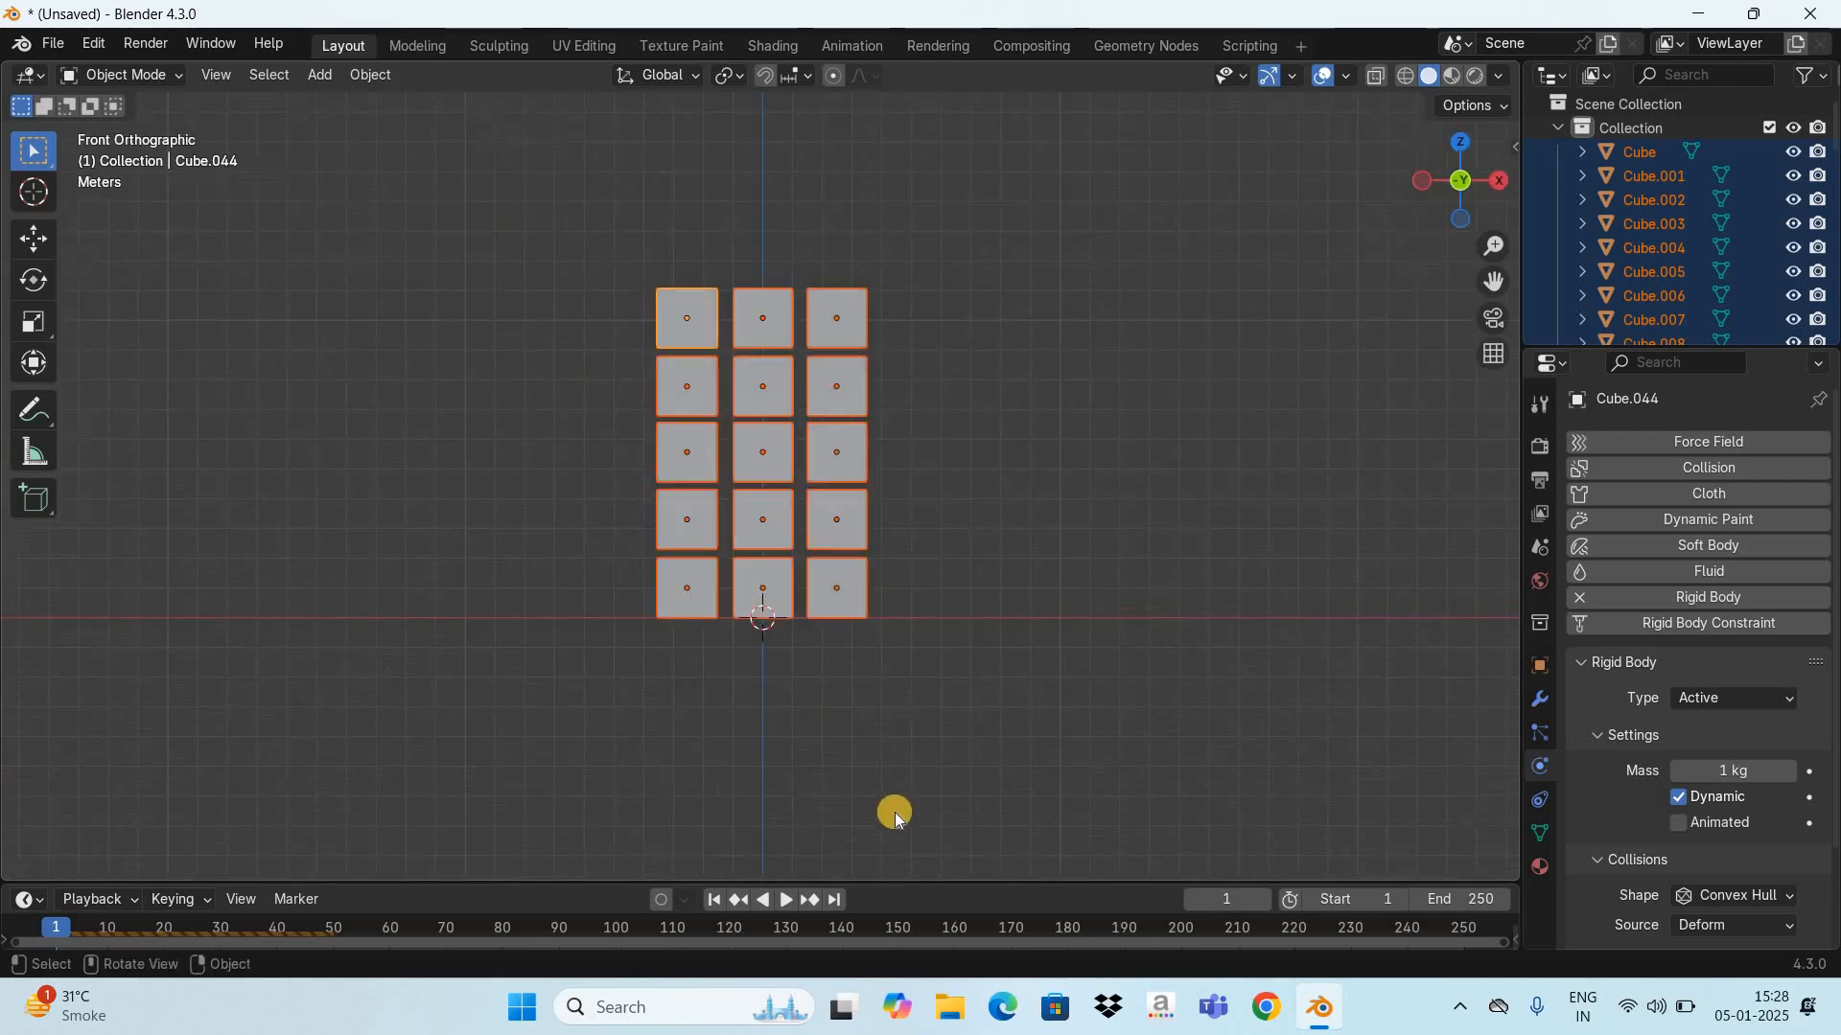
{"action": "left_click", "coordinate": [788, 909]}
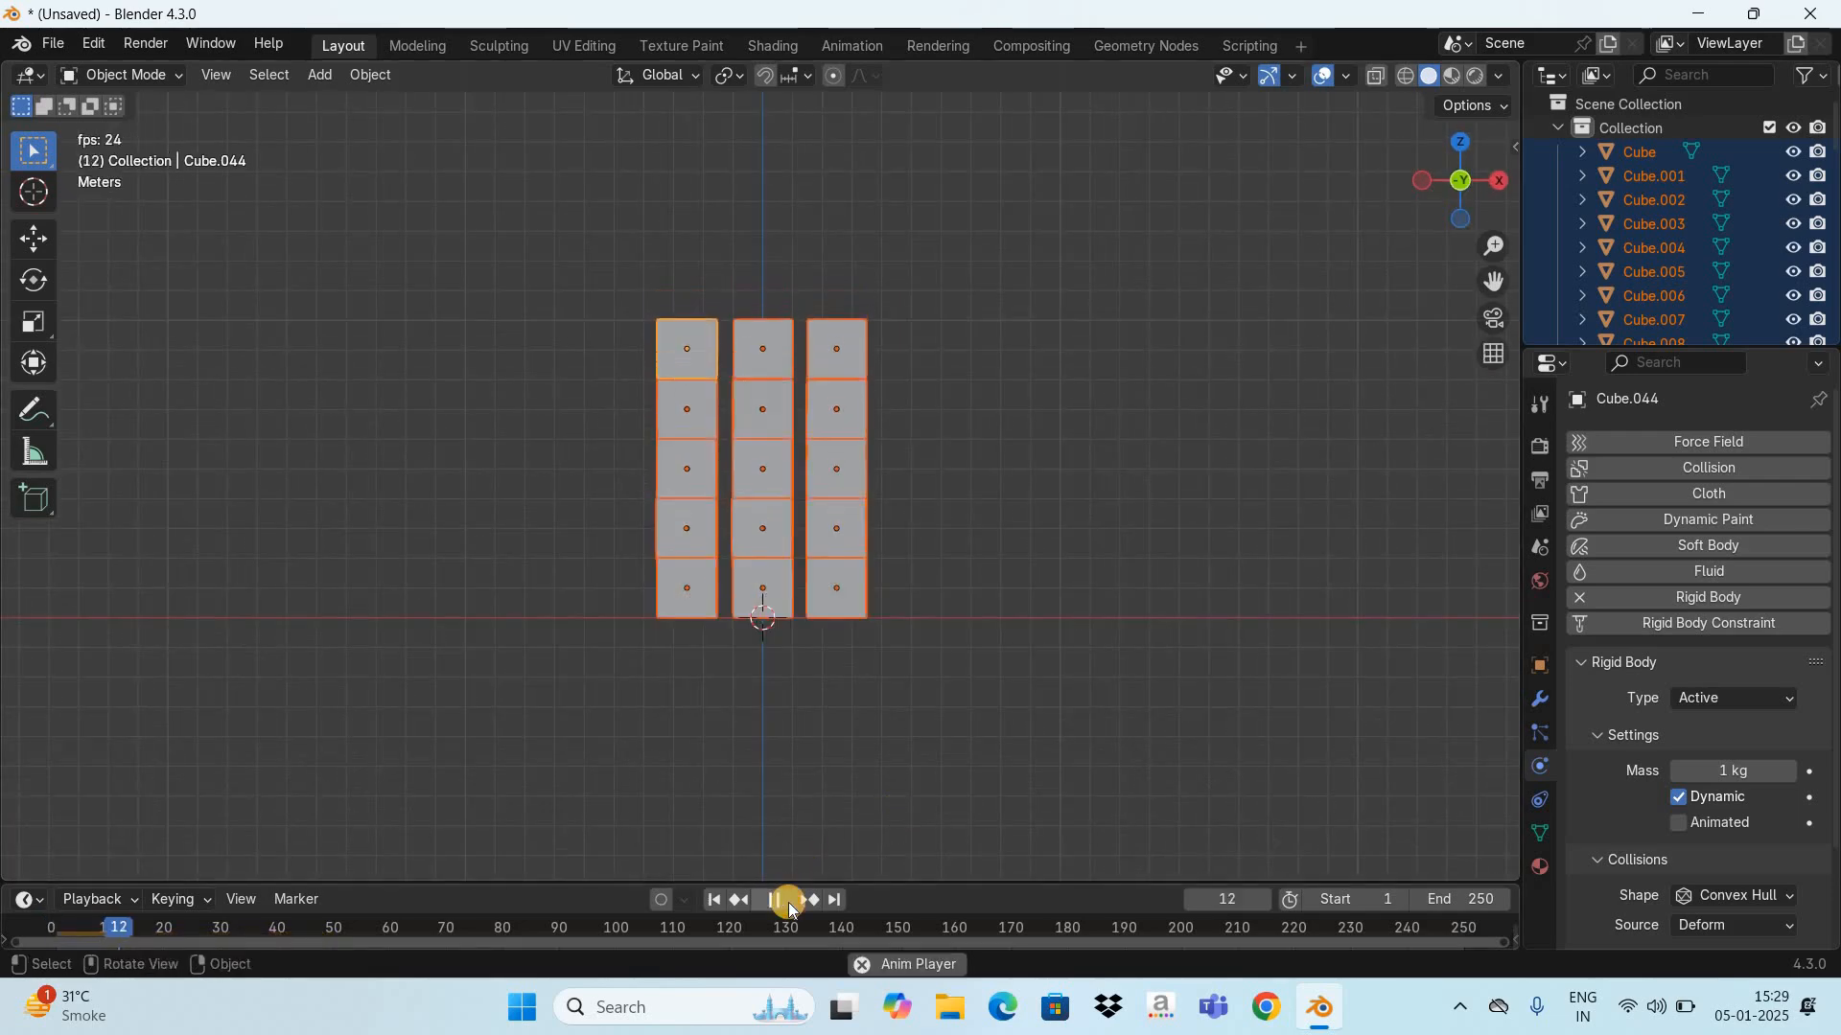
{"action": "left_click", "coordinate": [780, 908]}
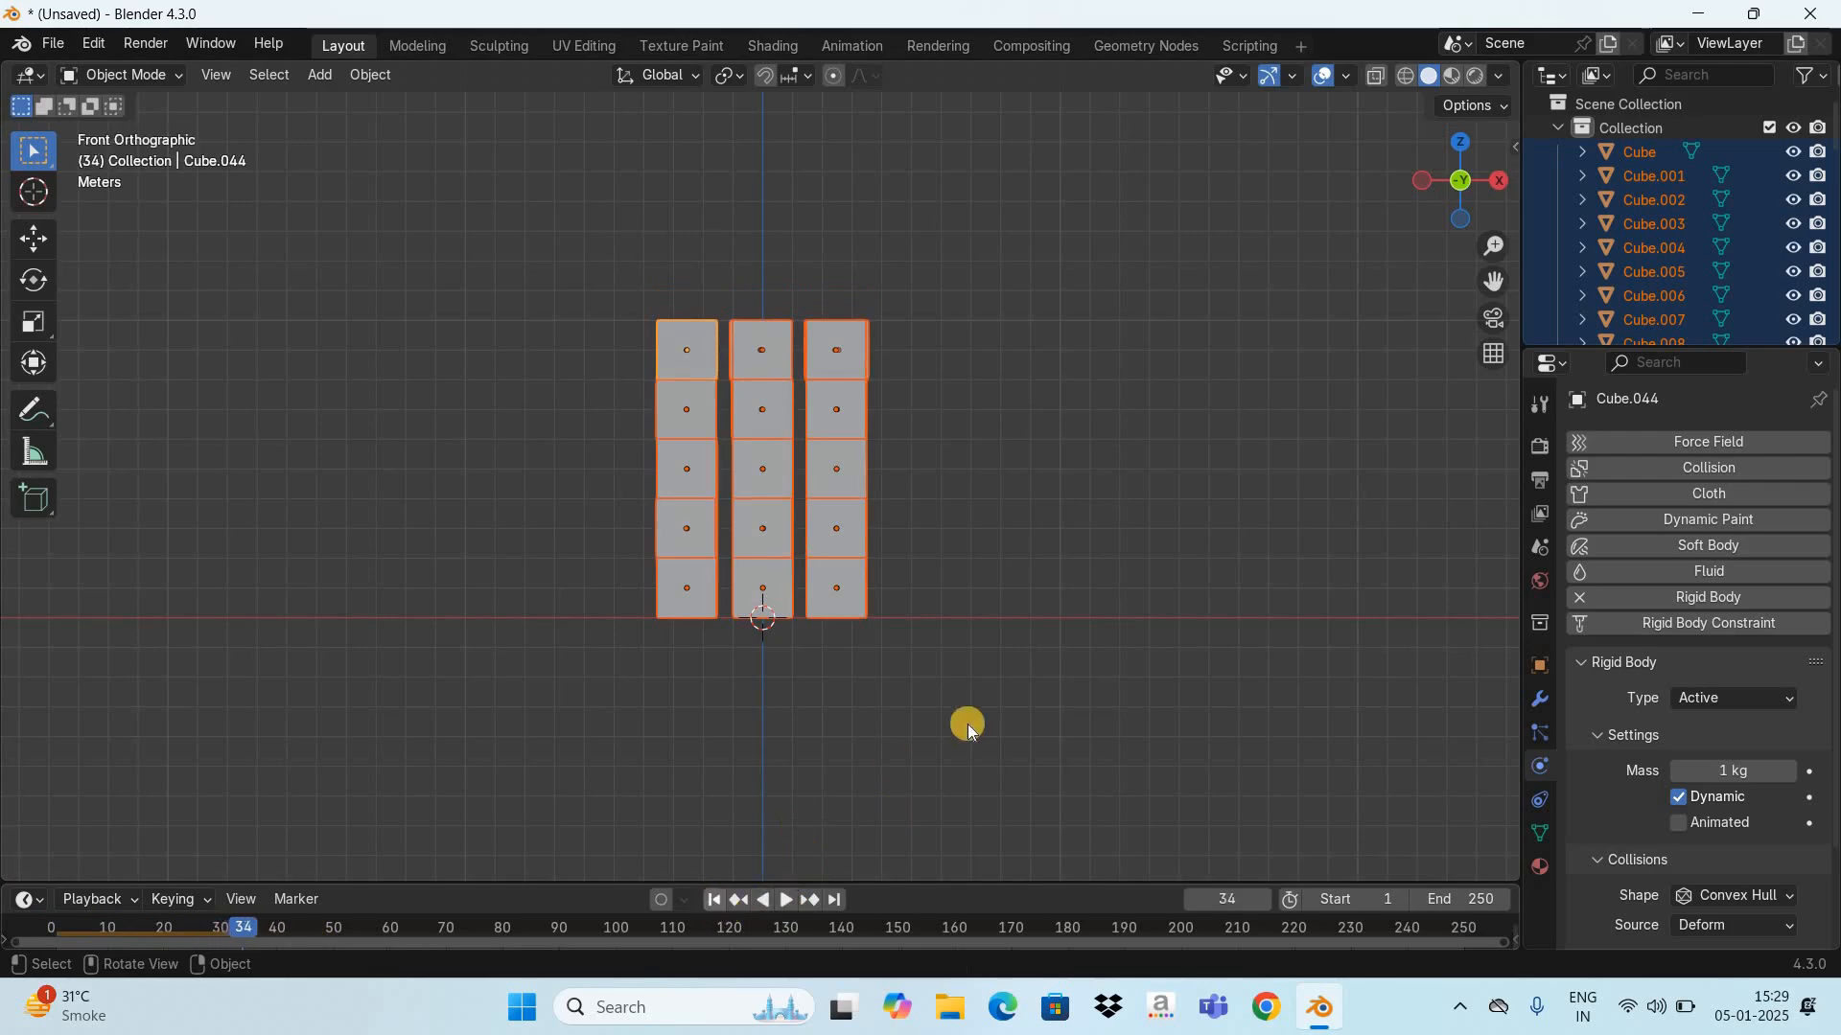
{"action": "key", "text": "shift+Left"}
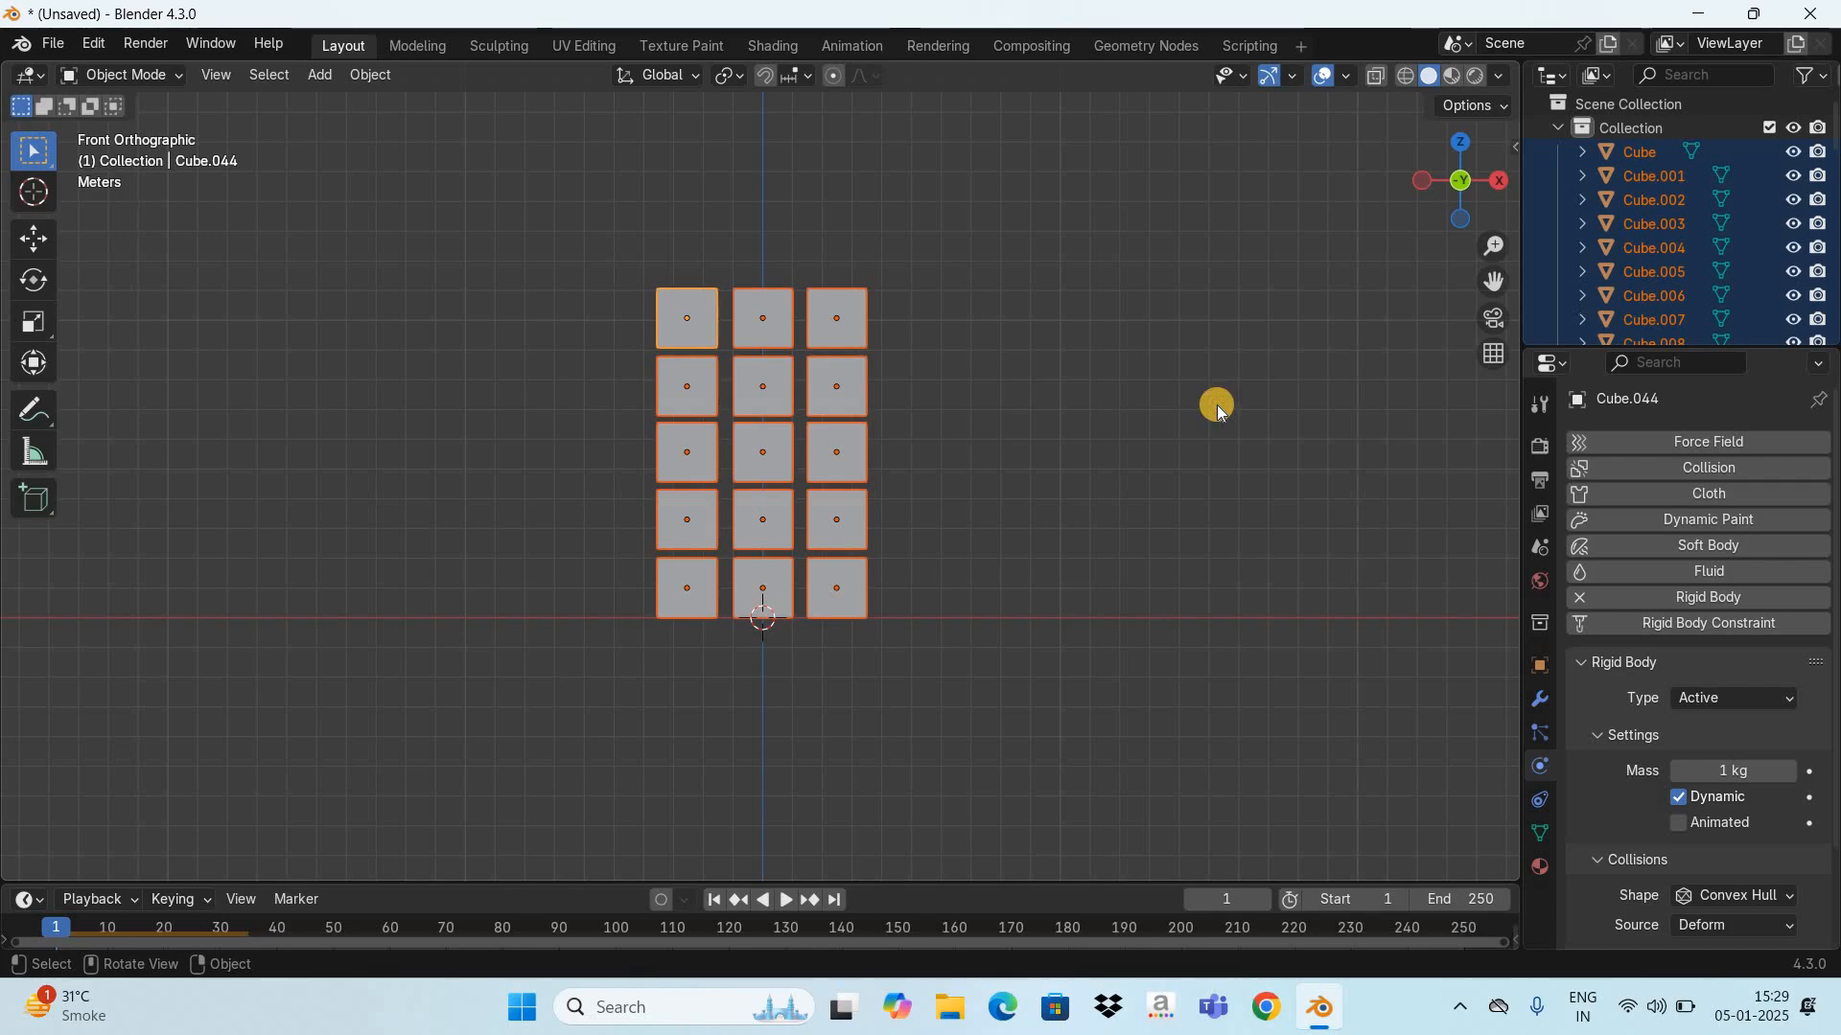
Step: Deselect all the cubes and add a UV sphere at the scene origin
{"action": "left_click", "coordinate": [570, 179]}
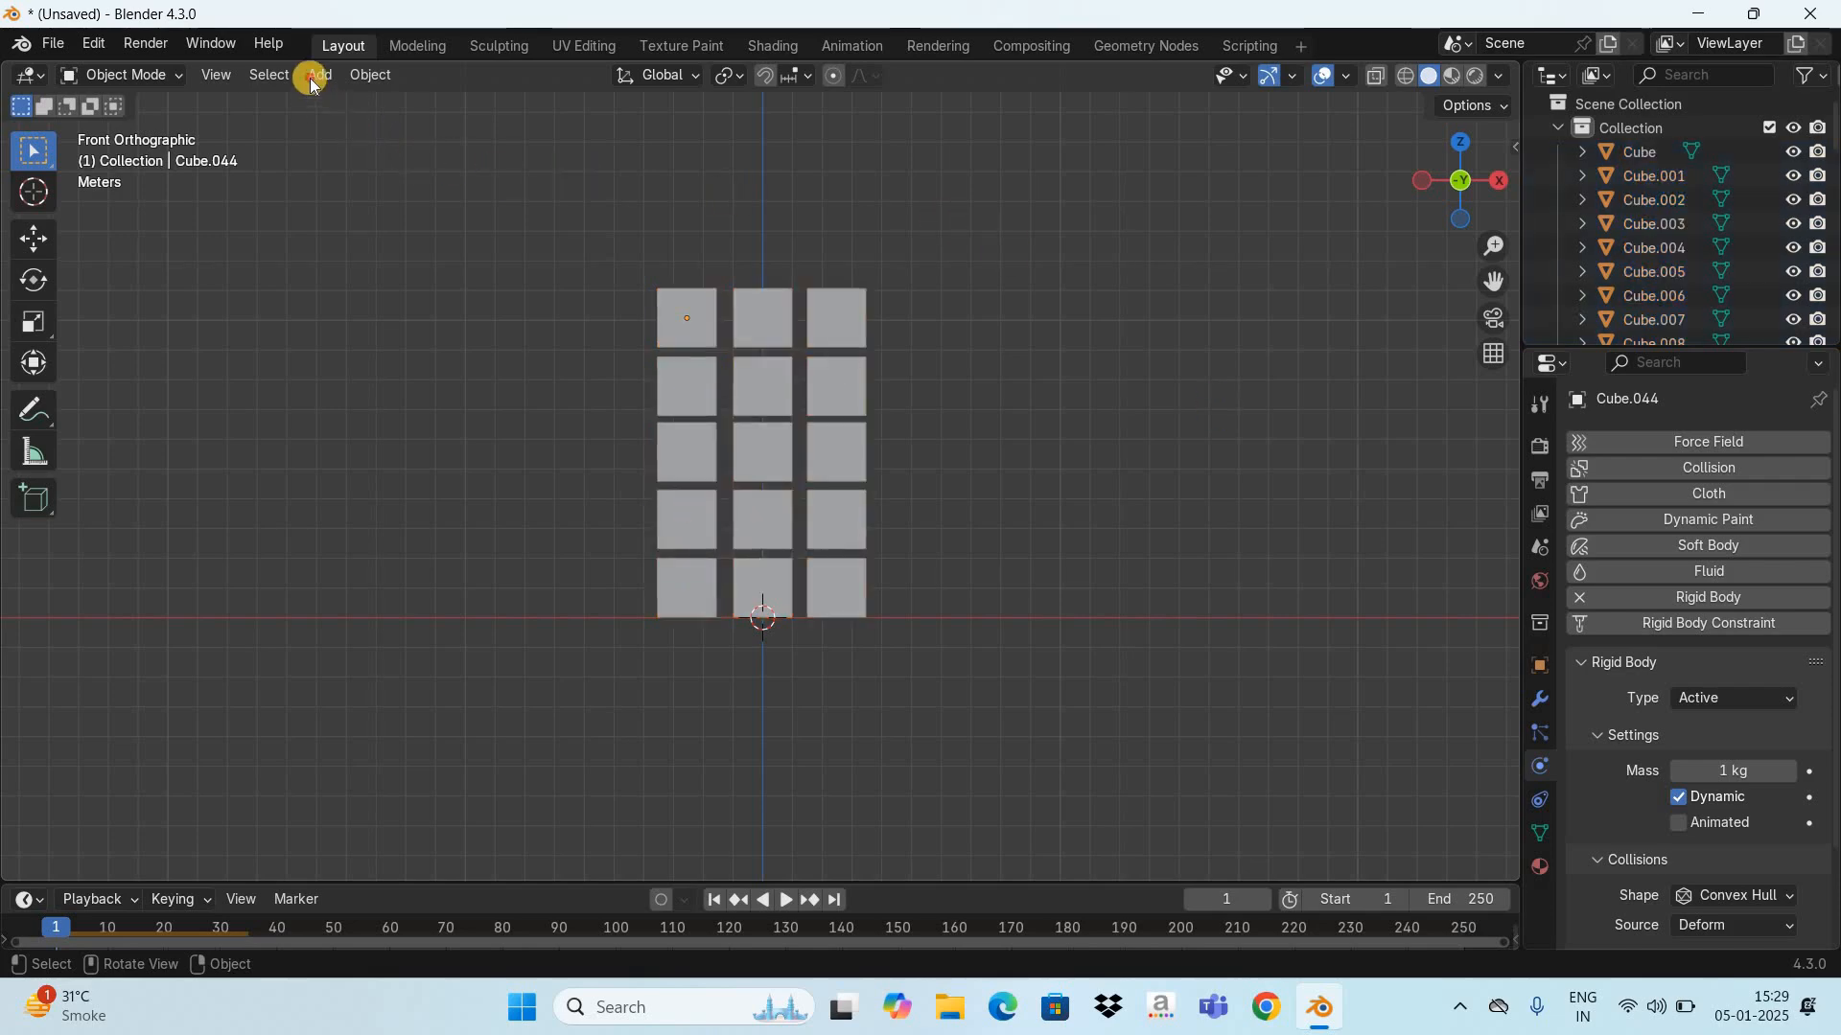
{"action": "left_click", "coordinate": [359, 101]}
{"action": "mouse_move", "coordinate": [441, 102]}
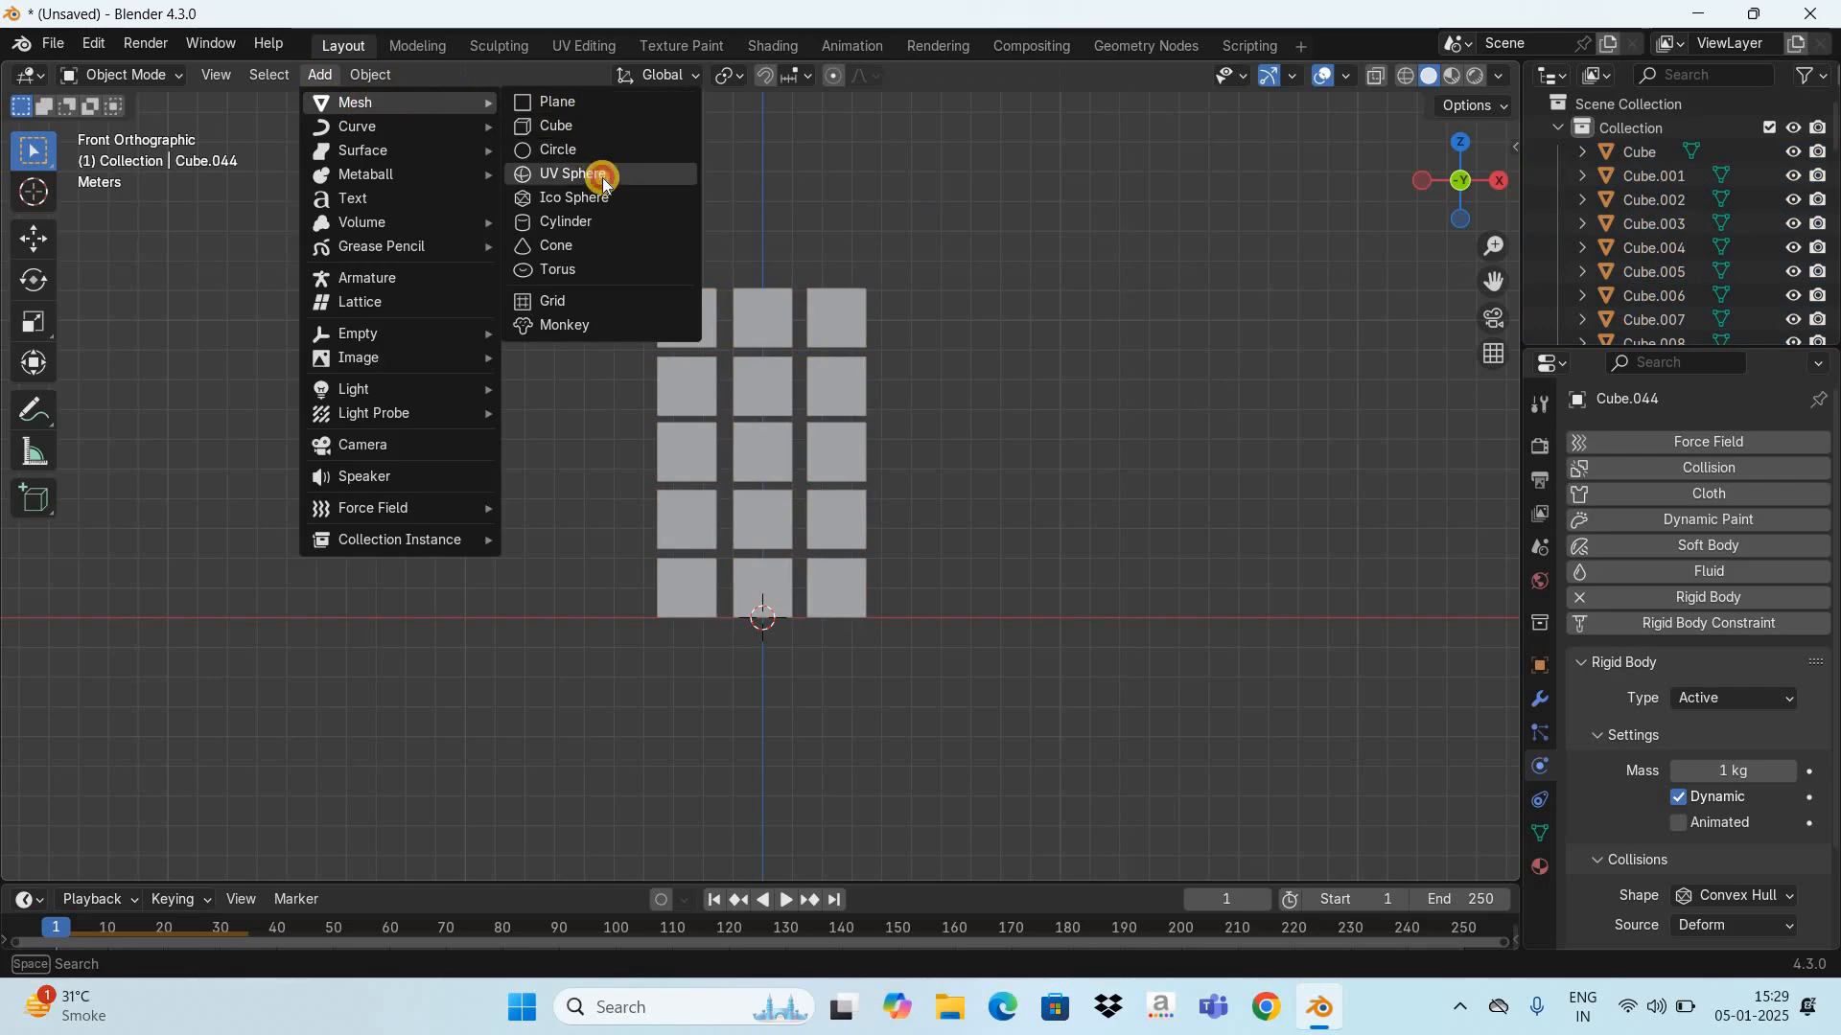
{"action": "key", "text": "Return"}
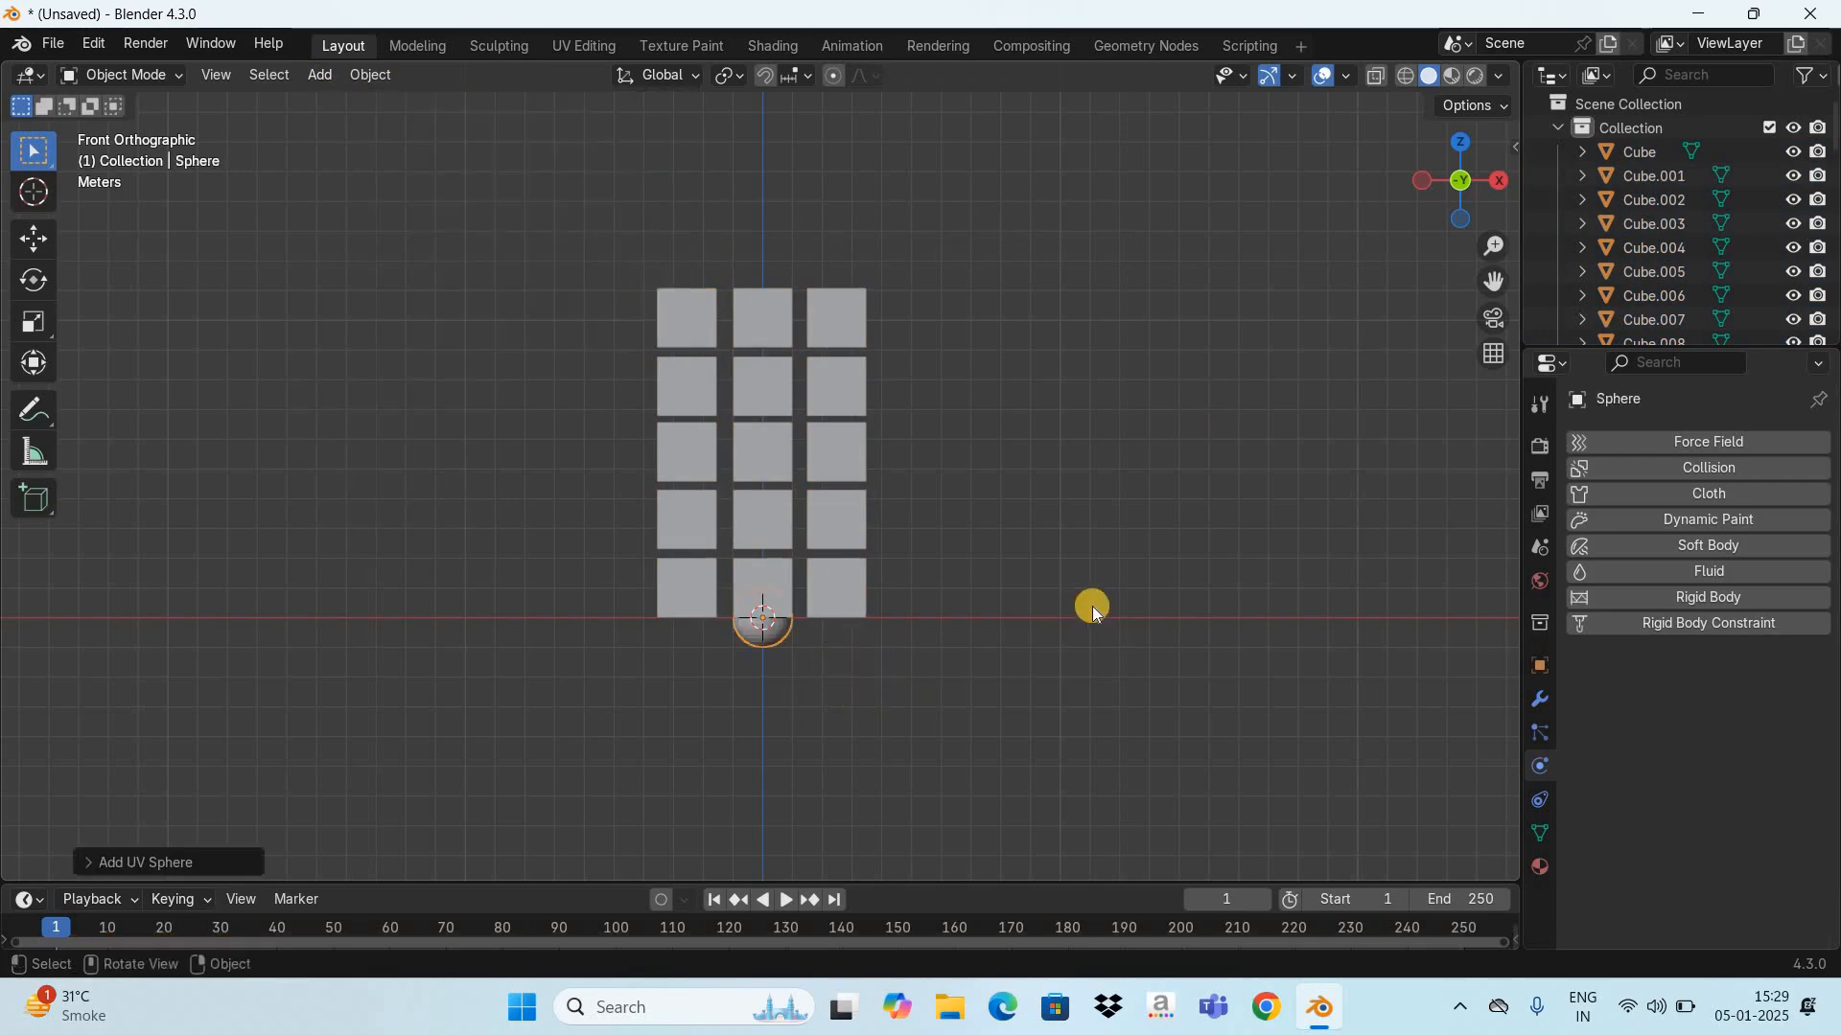
Step: Move the sphere about 24 m along negative X and 6.5 m up, and scale it up slightly
{"action": "left_click_drag", "start_coordinate": [1492, 239], "coordinate": [769, 656]}
{"action": "key", "text": "g"}
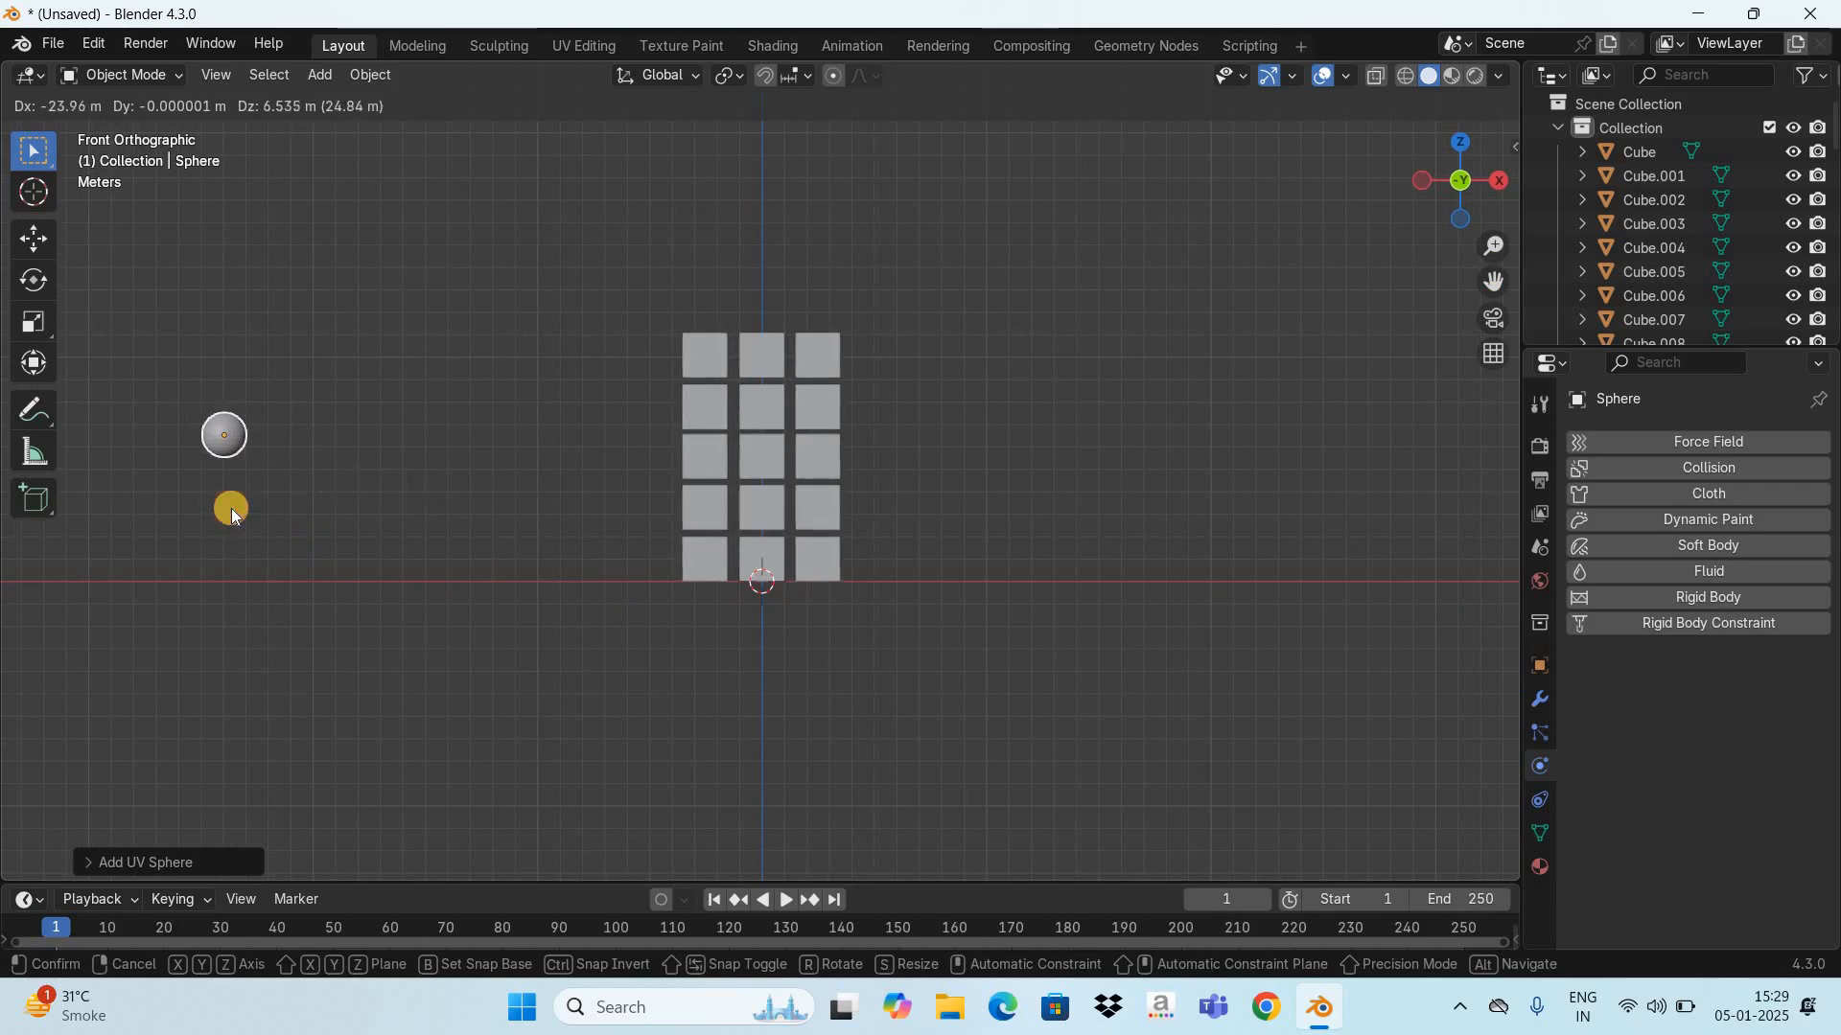
{"action": "left_click", "coordinate": [232, 508]}
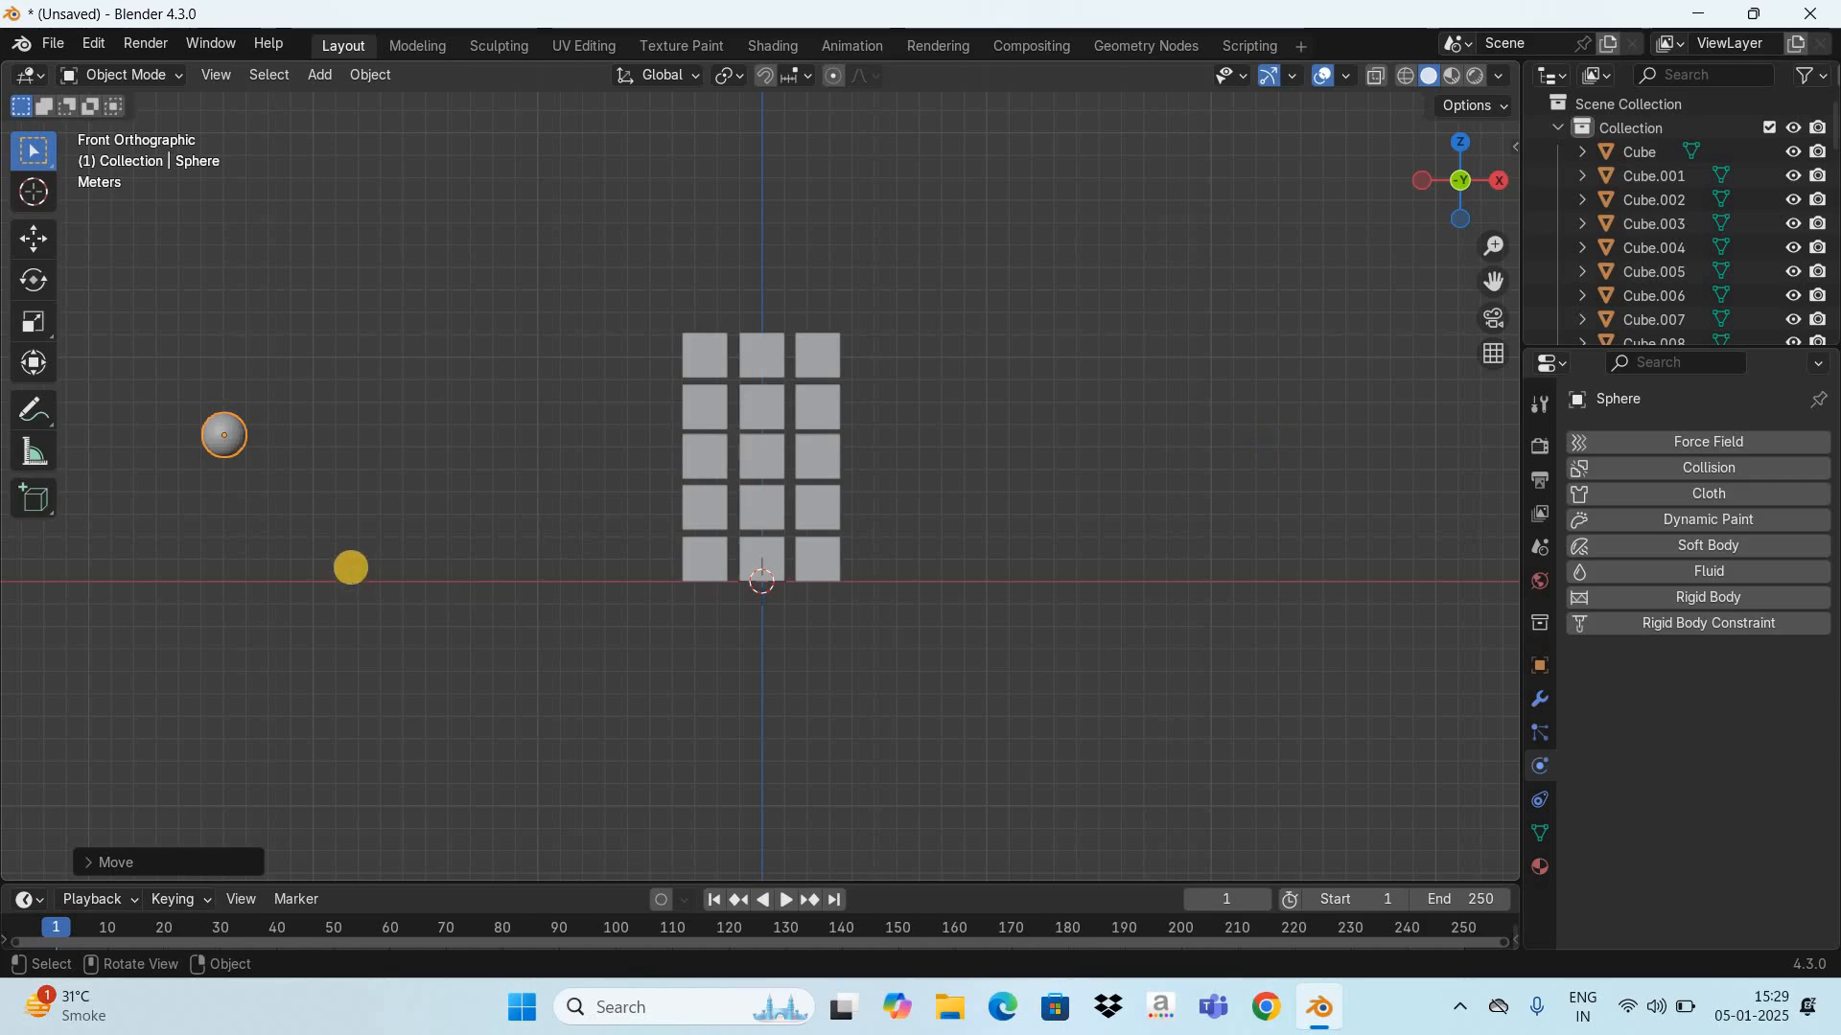
{"action": "key", "text": "s"}
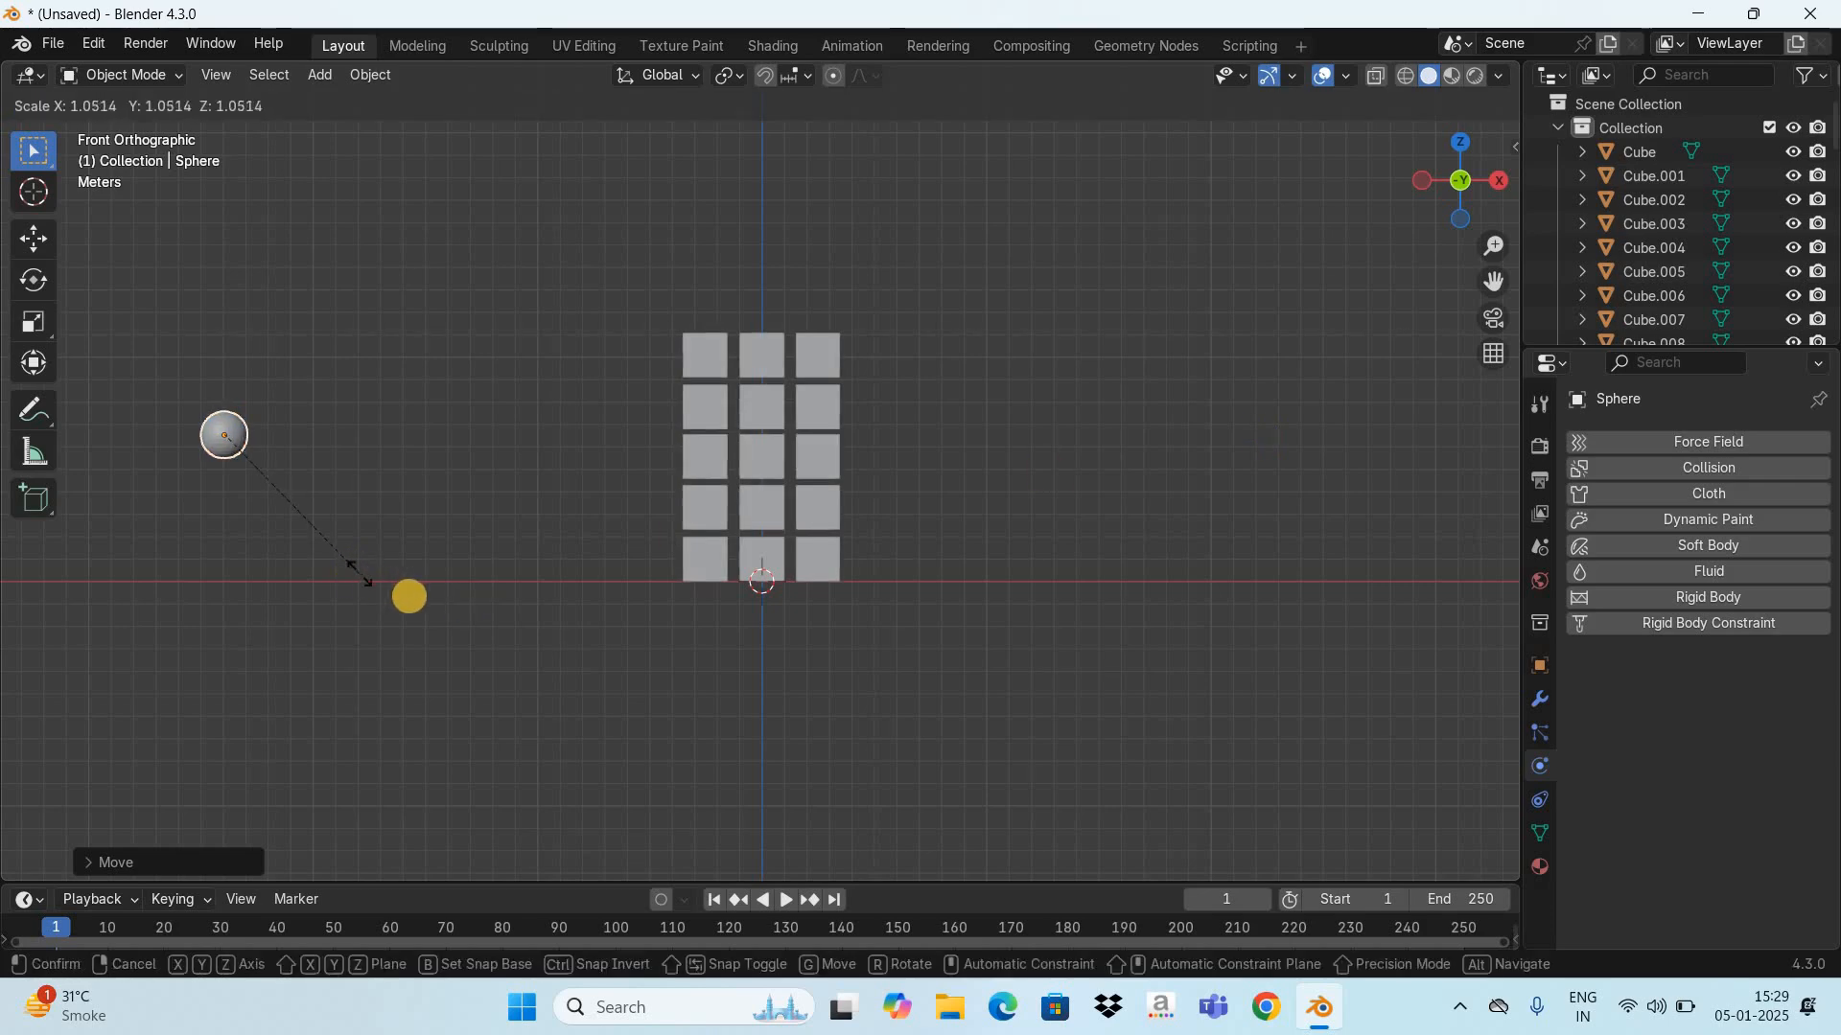
{"action": "left_click", "coordinate": [410, 597]}
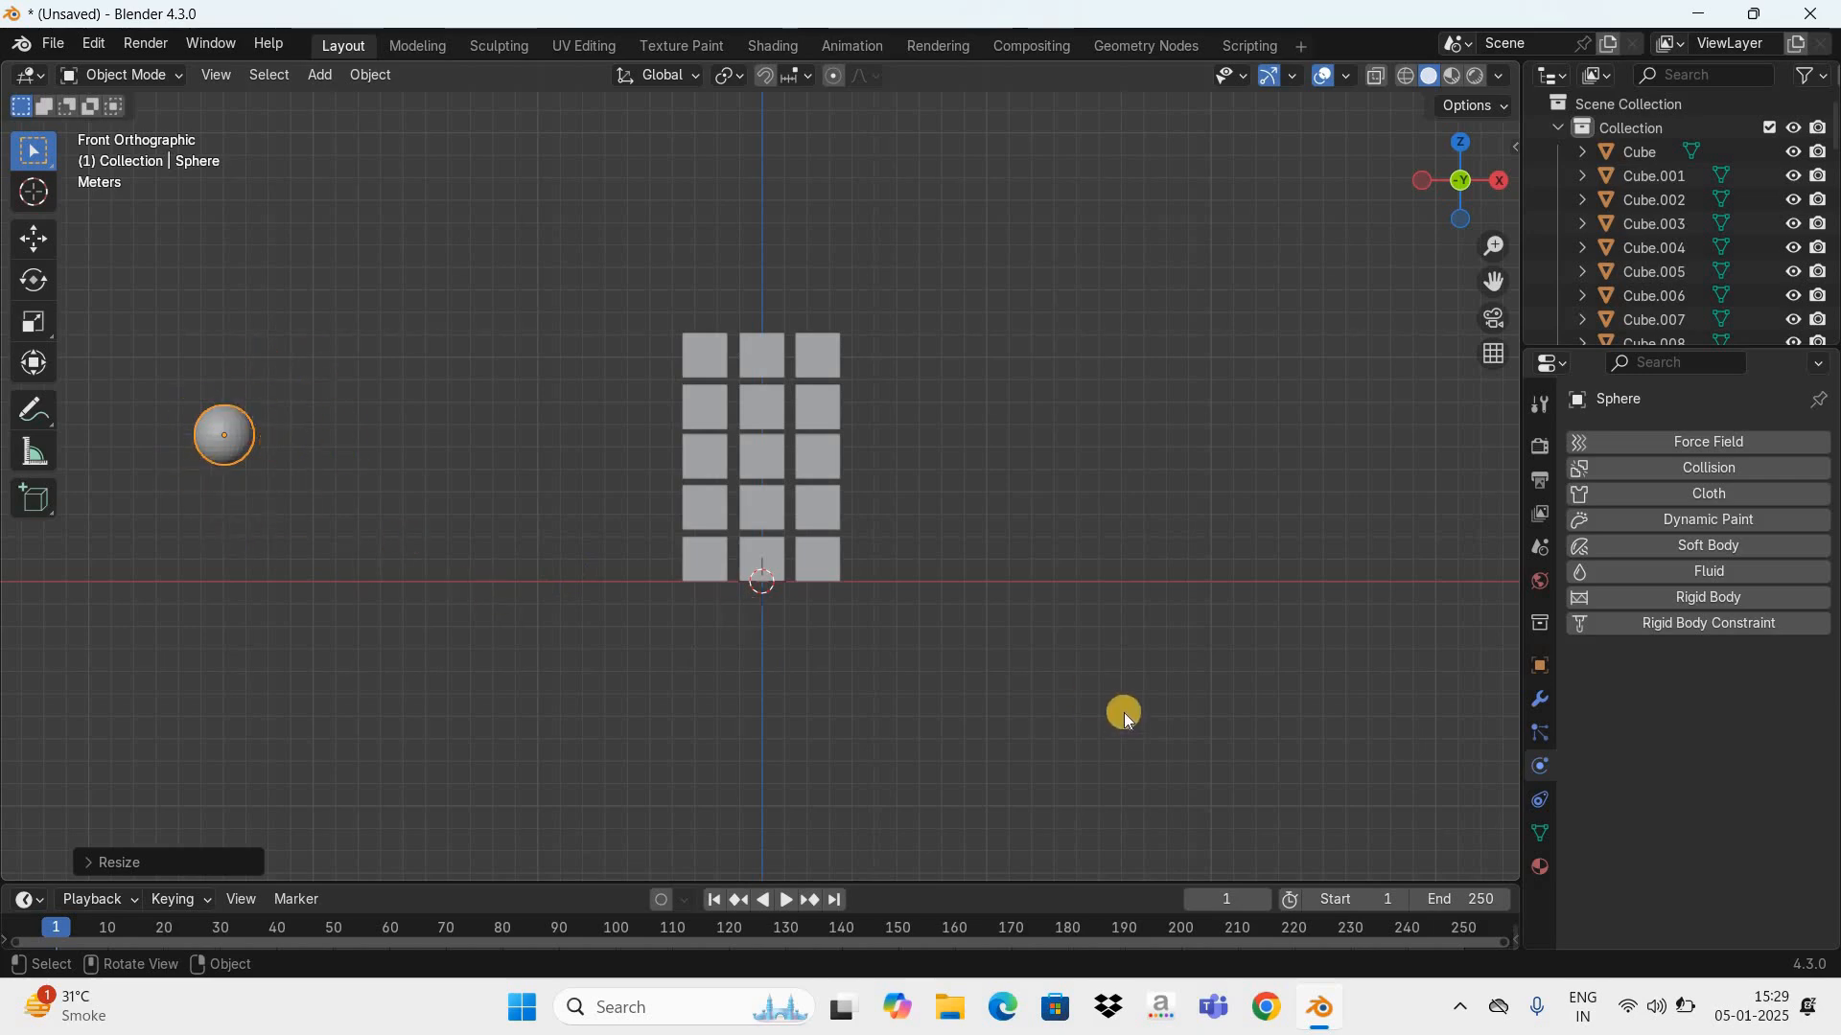
Step: Add an active rigid body to the sphere with a mass of 30 kg and enable Animated
{"action": "left_click", "coordinate": [1660, 598]}
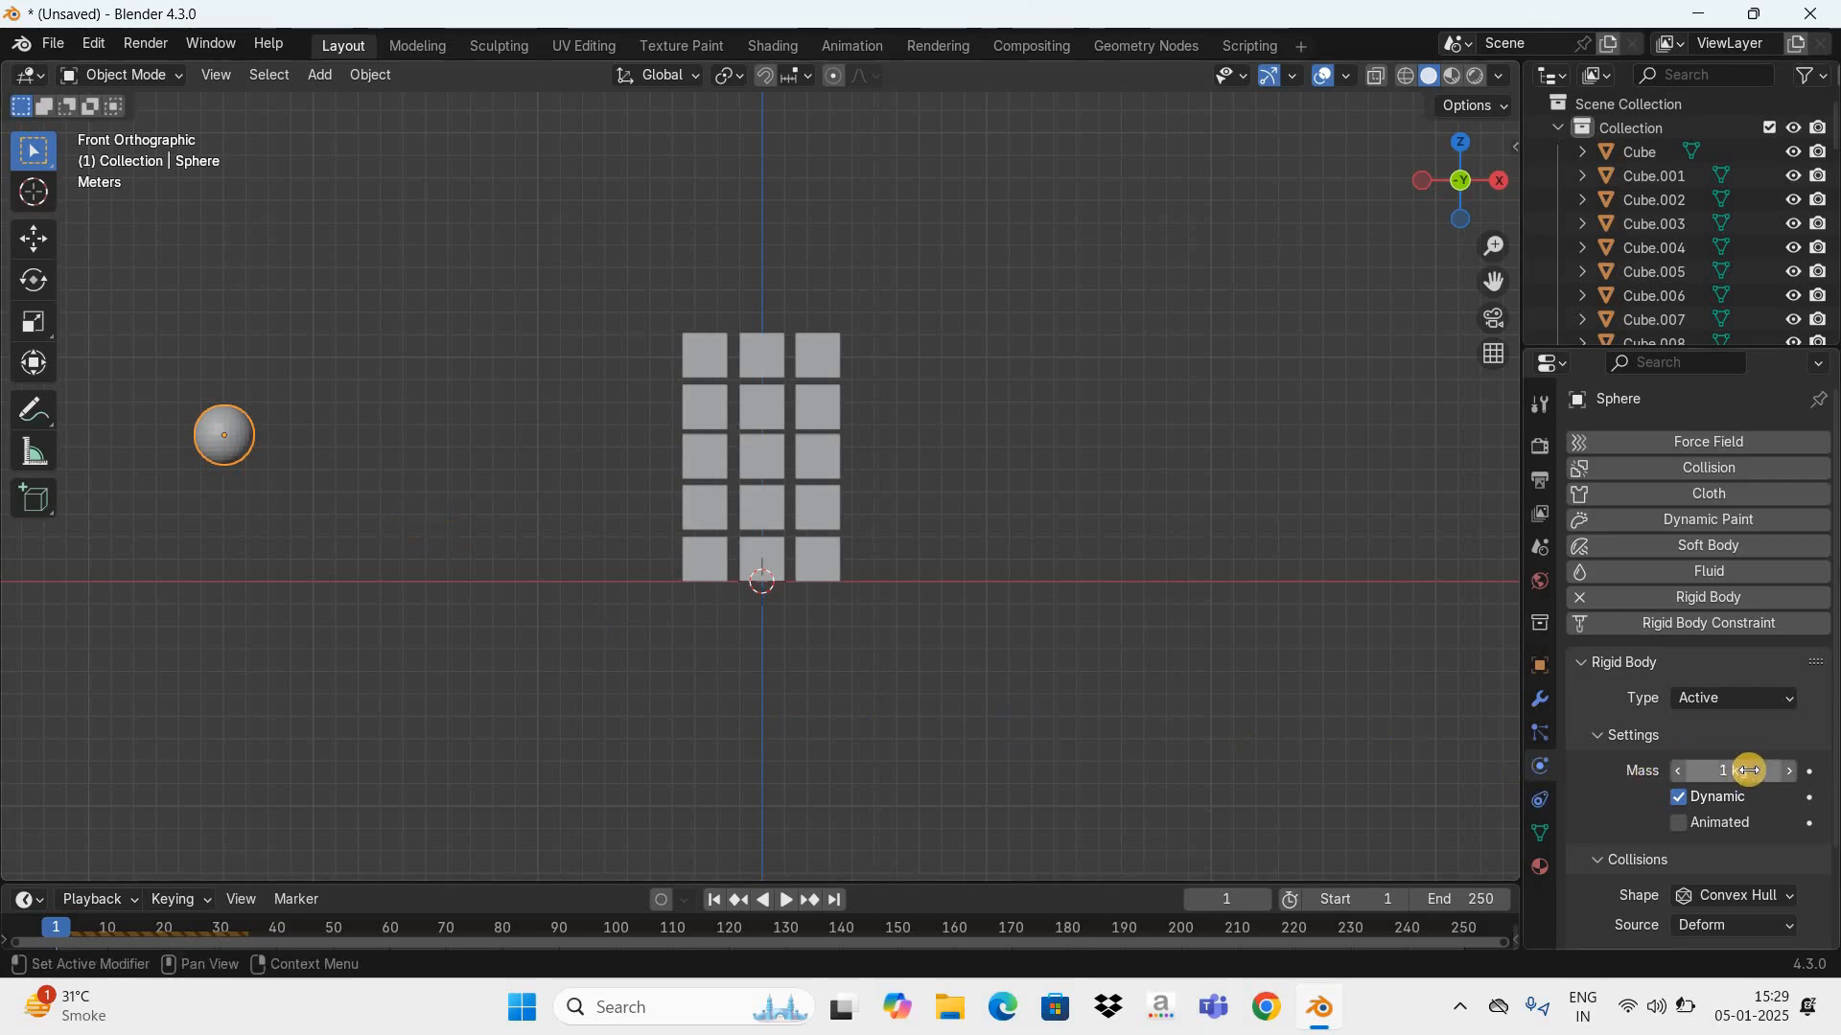
{"action": "left_click", "coordinate": [1749, 771]}
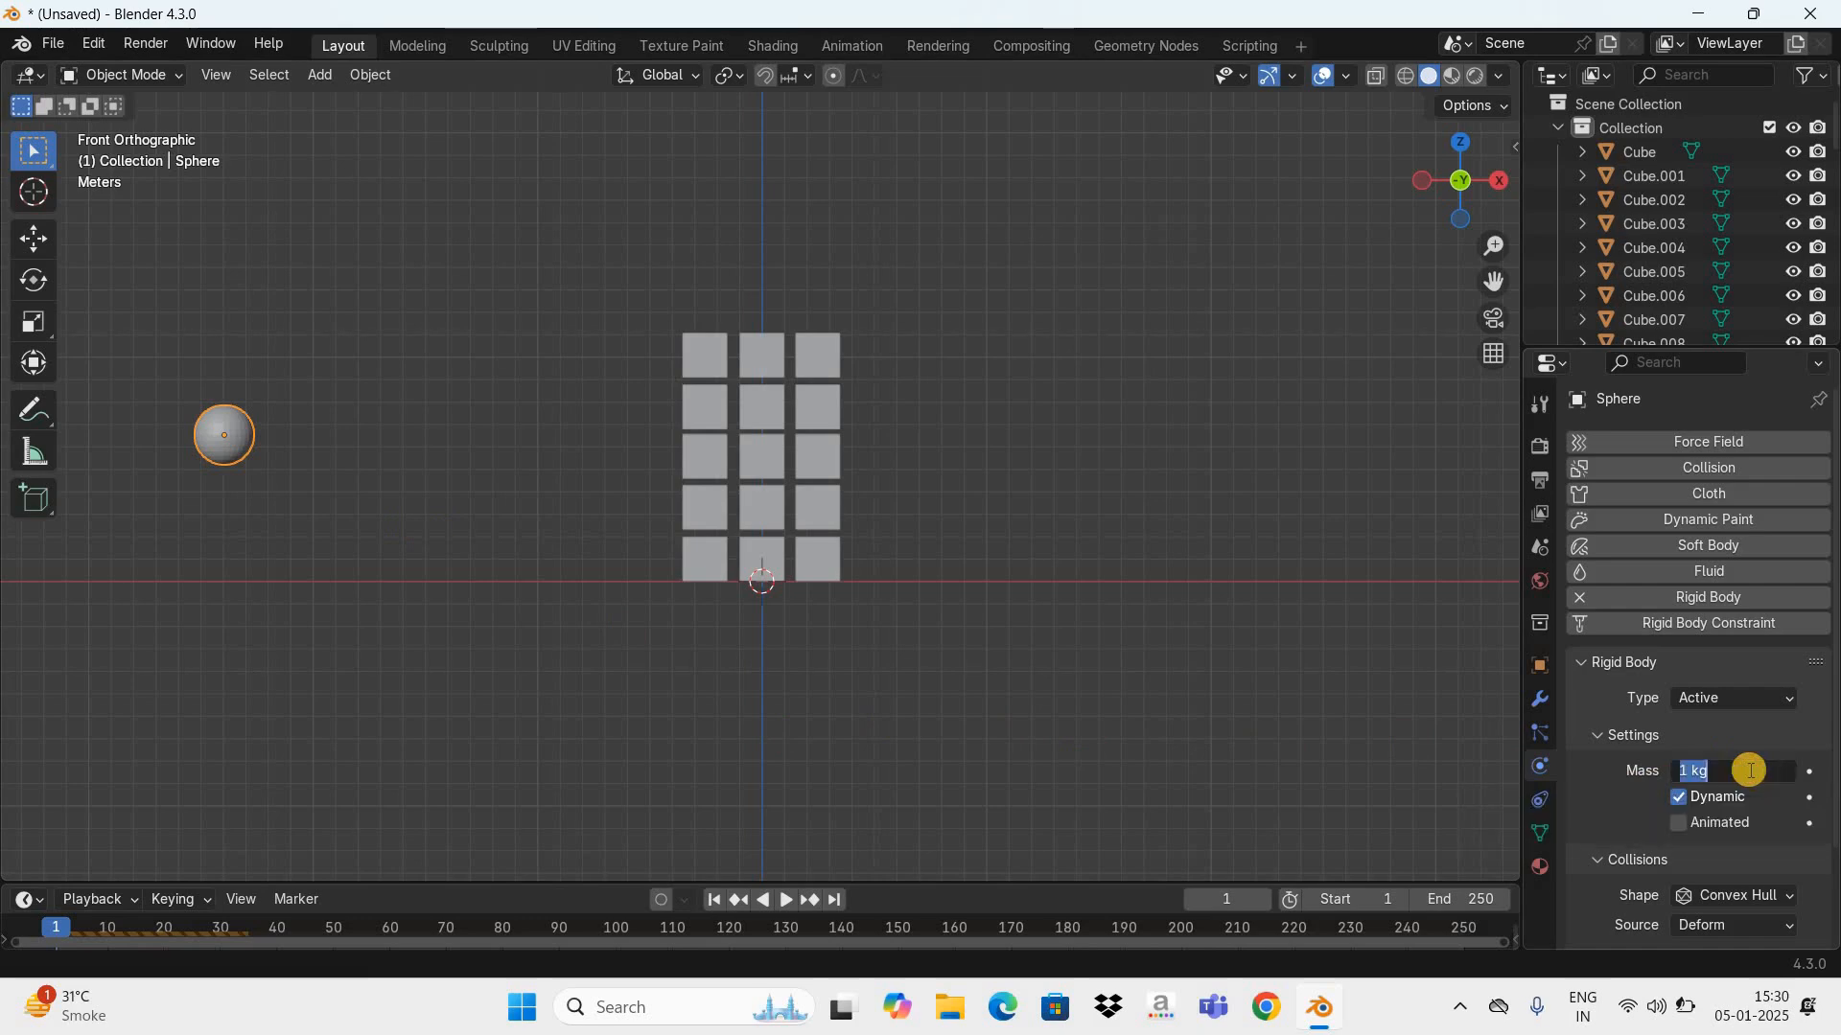
{"action": "type", "text": "30"}
{"action": "key", "text": "Return"}
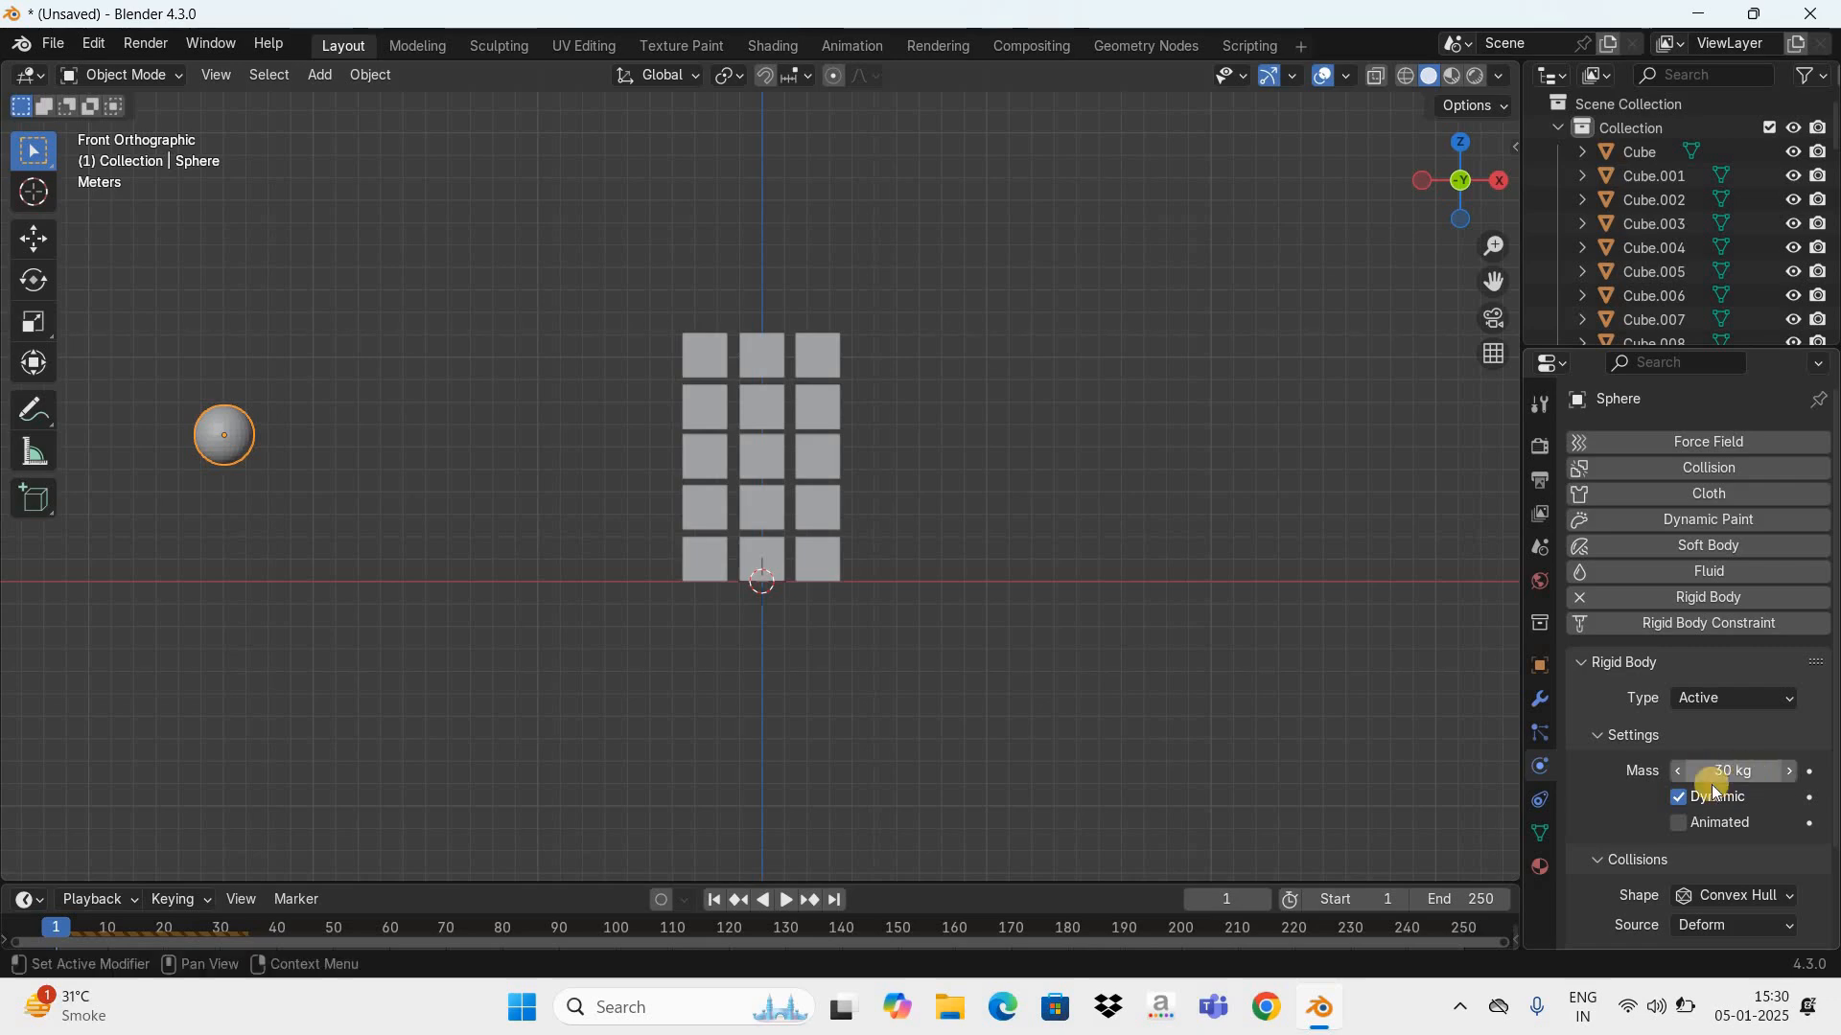
{"action": "left_click", "coordinate": [1682, 827]}
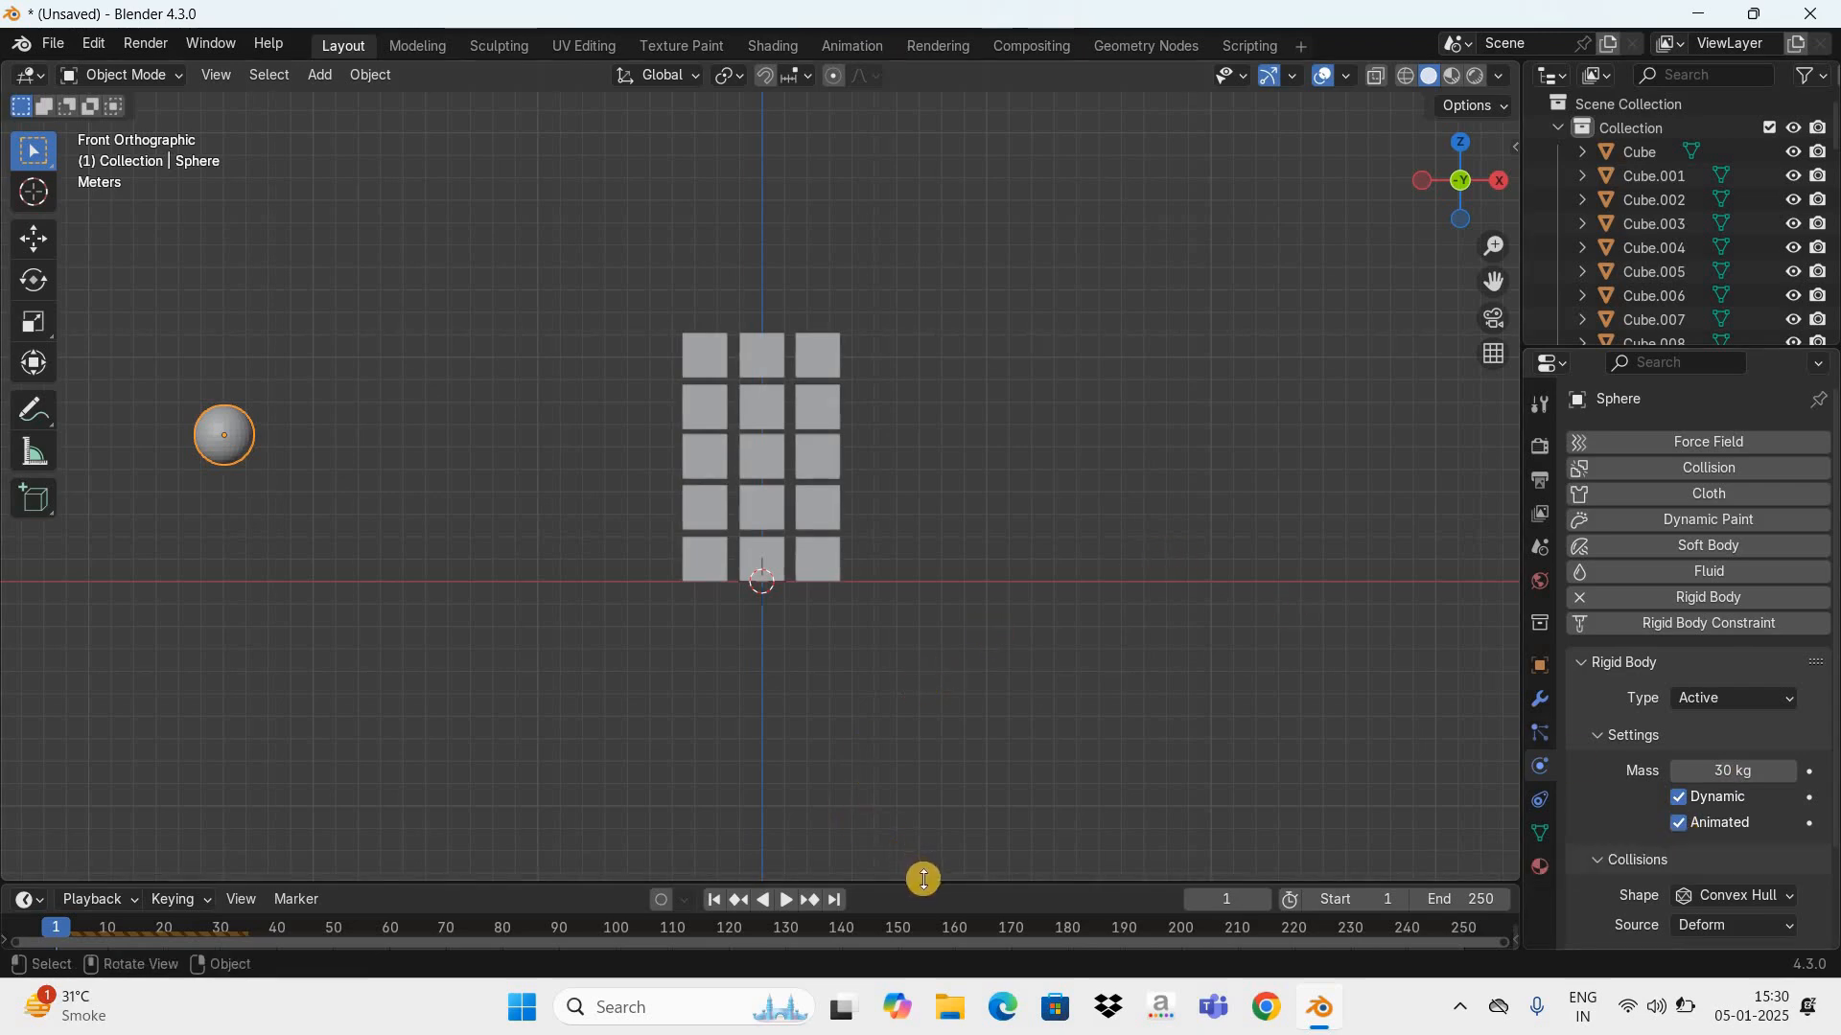
Step: Enlarge the timeline area and insert a location keyframe for the sphere at frame 1
{"action": "left_click_drag", "start_coordinate": [923, 879], "coordinate": [957, 629]}
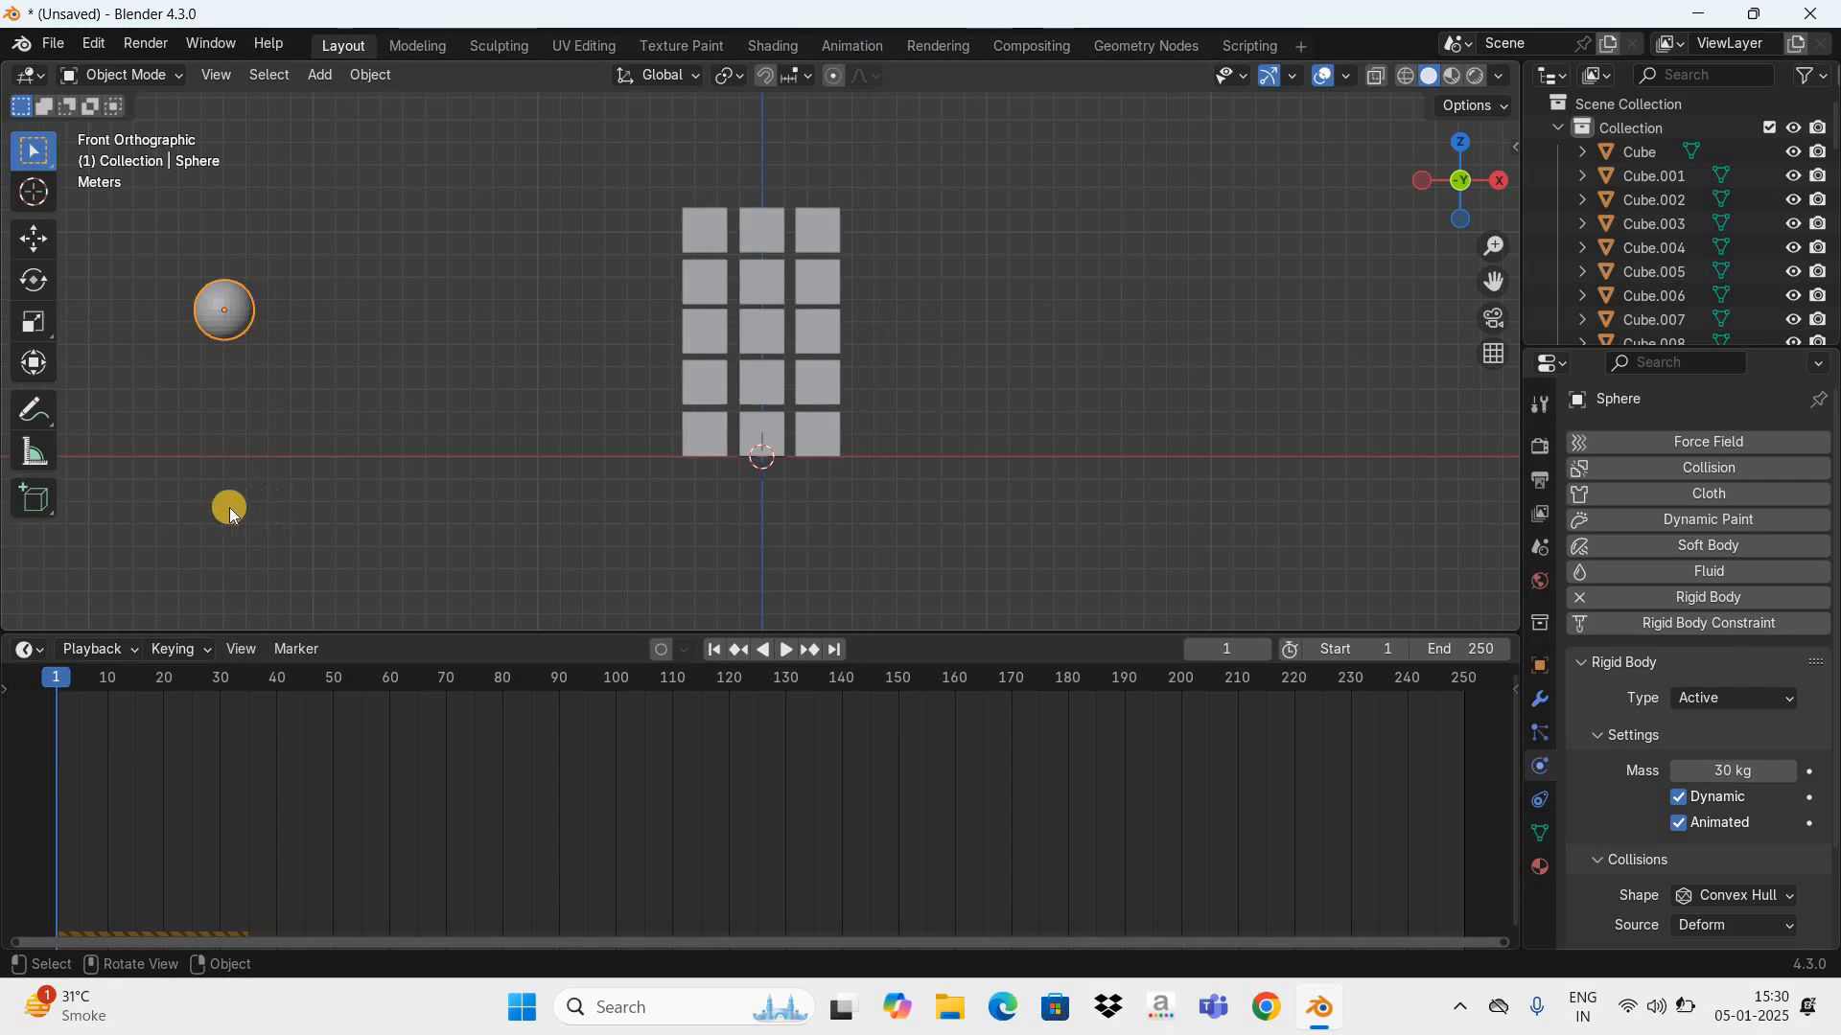
{"action": "key", "text": "k"}
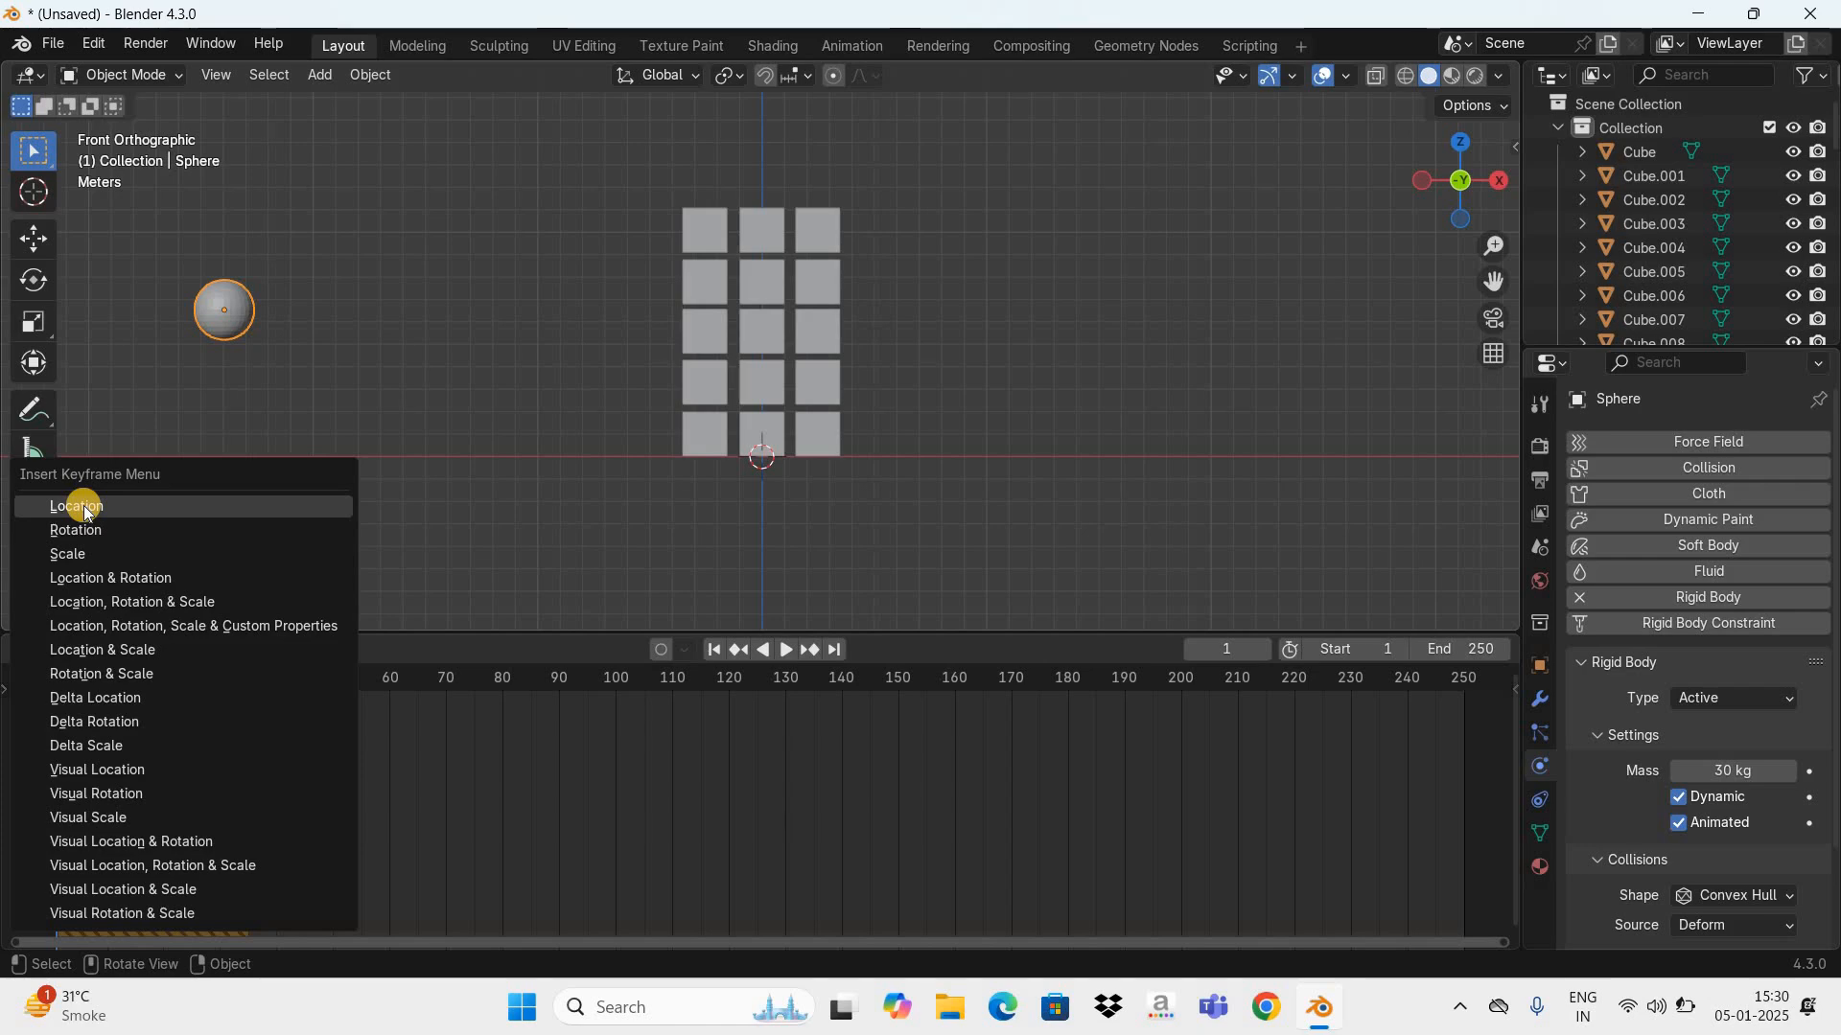
{"action": "left_click", "coordinate": [182, 630]}
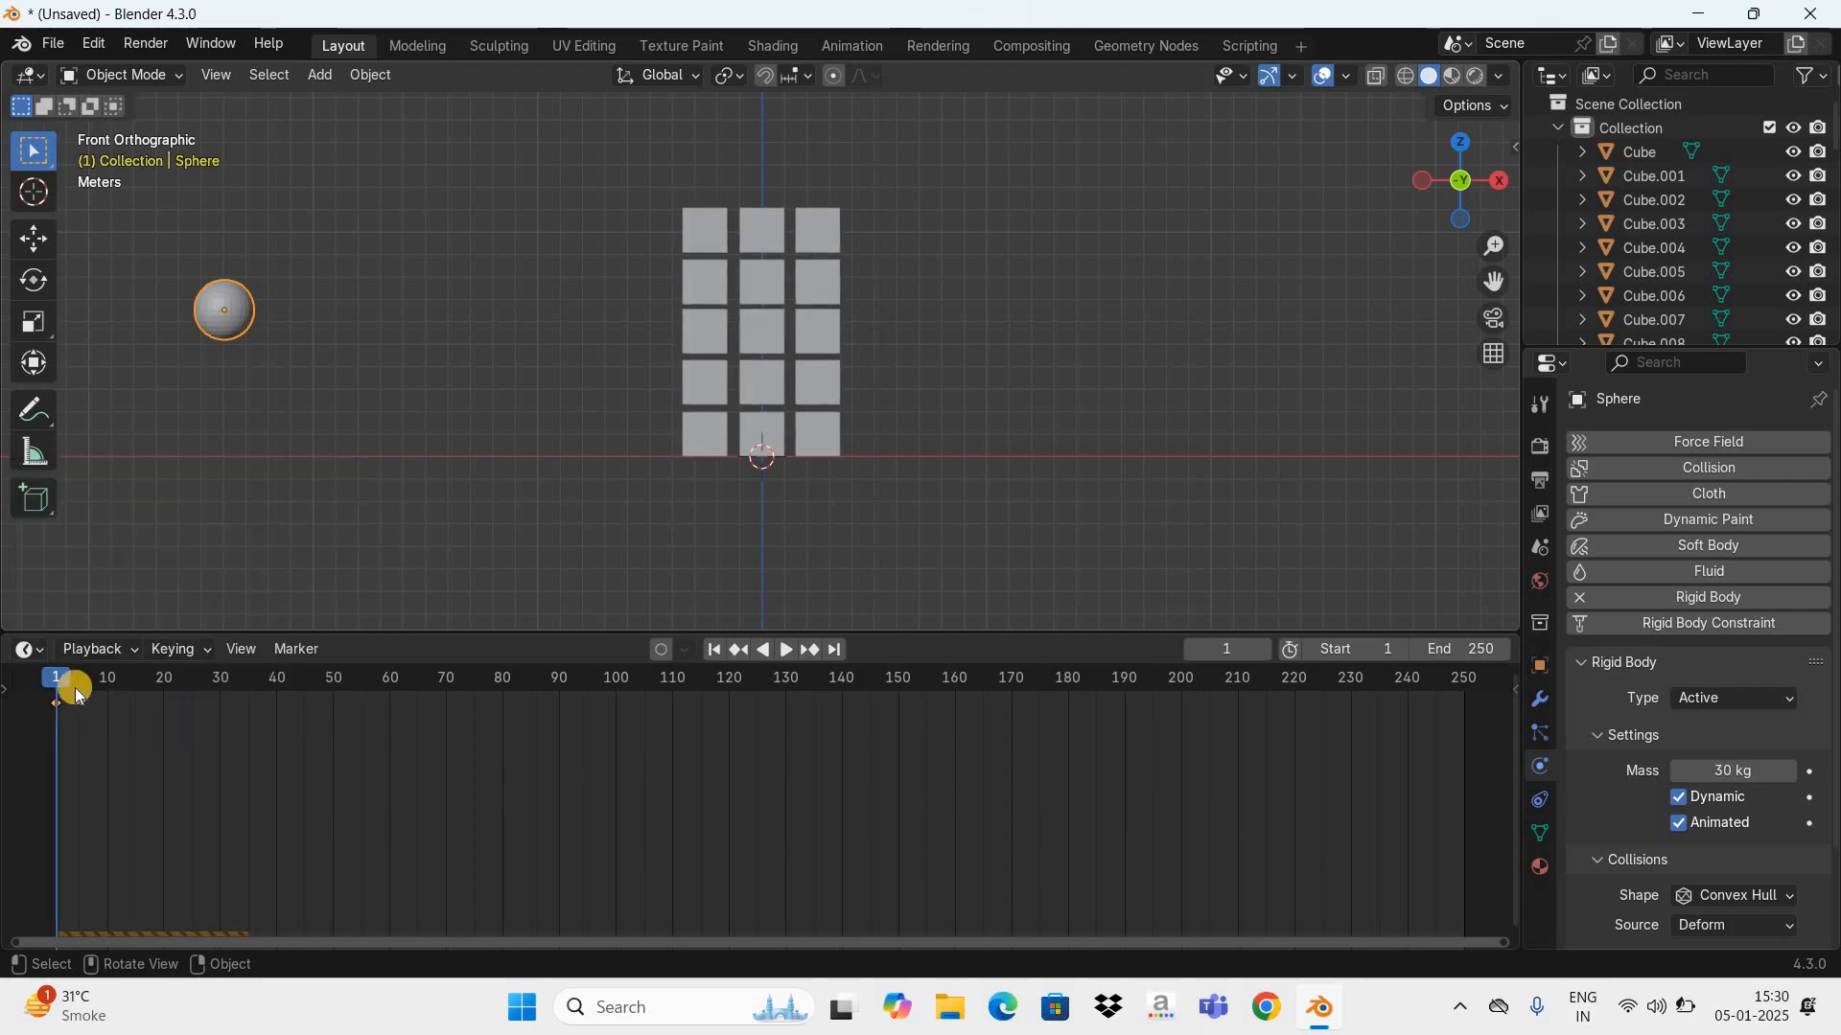
Step: At frame 30, move the sphere about 47 m along X and 2.6 m down past the cubes, and insert a location keyframe
{"action": "key", "text": "space"}
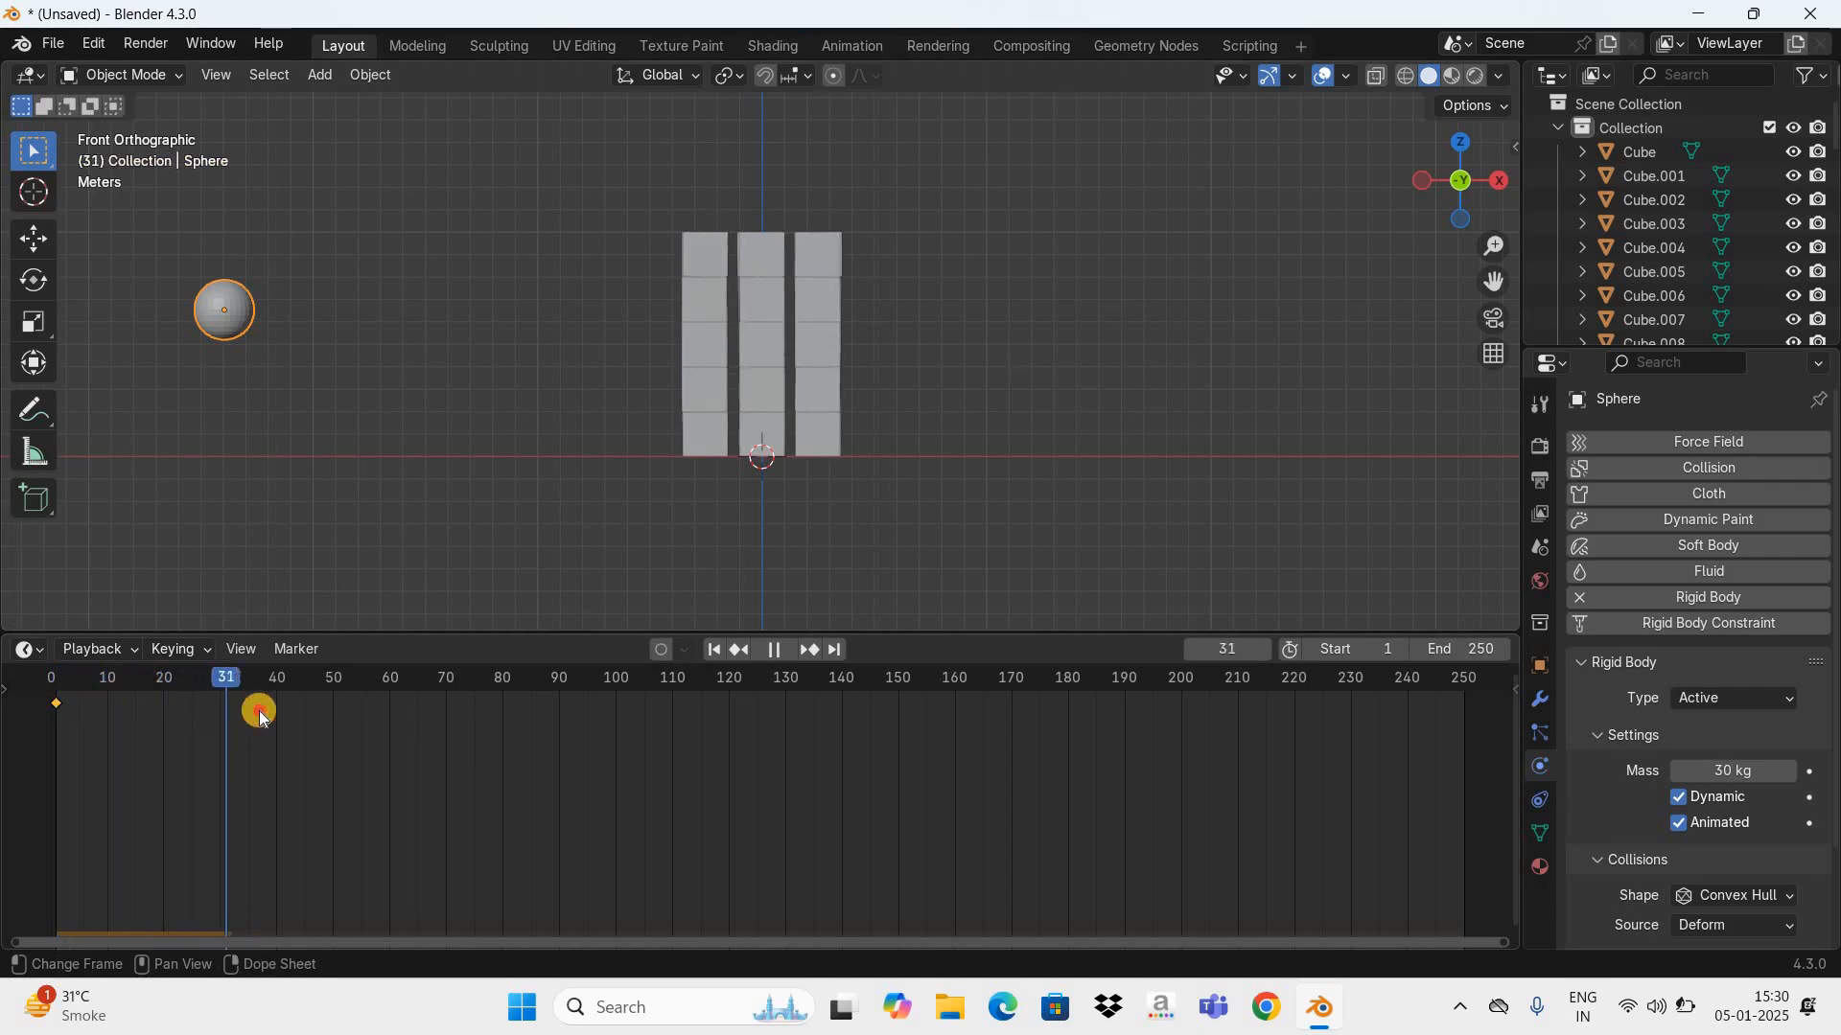
{"action": "left_click_drag", "start_coordinate": [257, 729], "coordinate": [220, 736]}
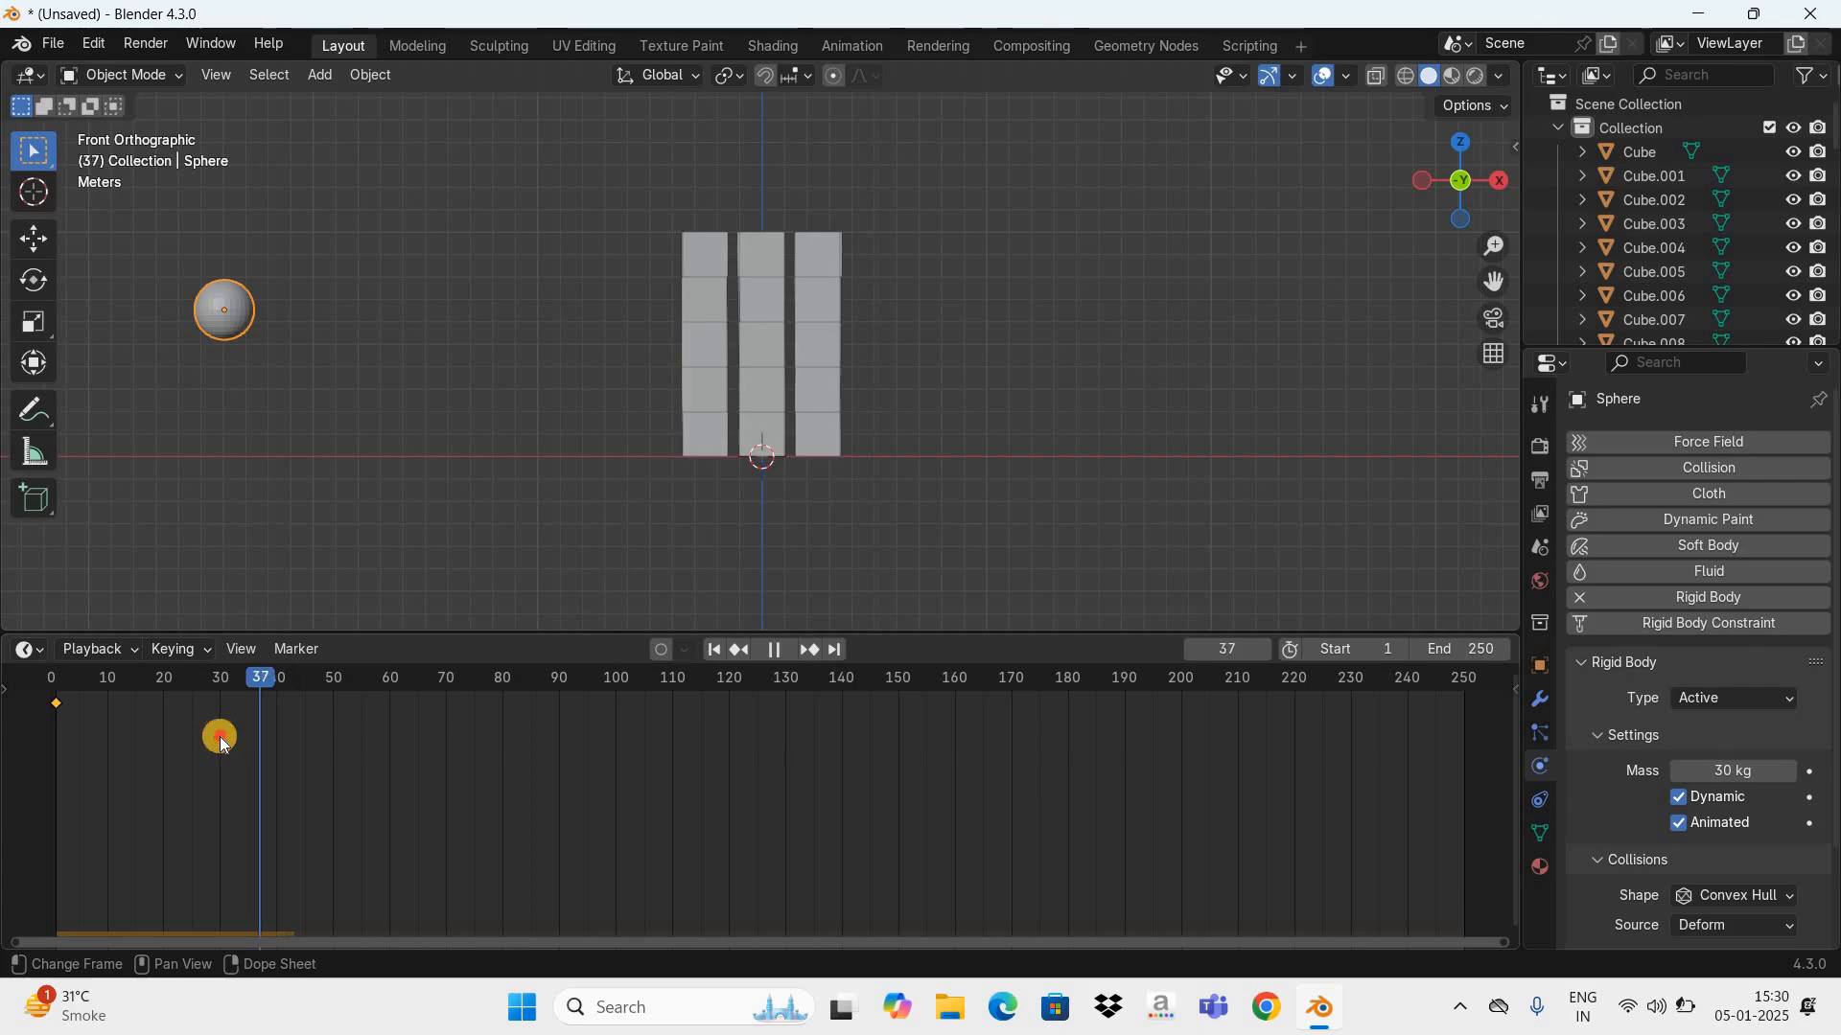
{"action": "key", "text": "space"}
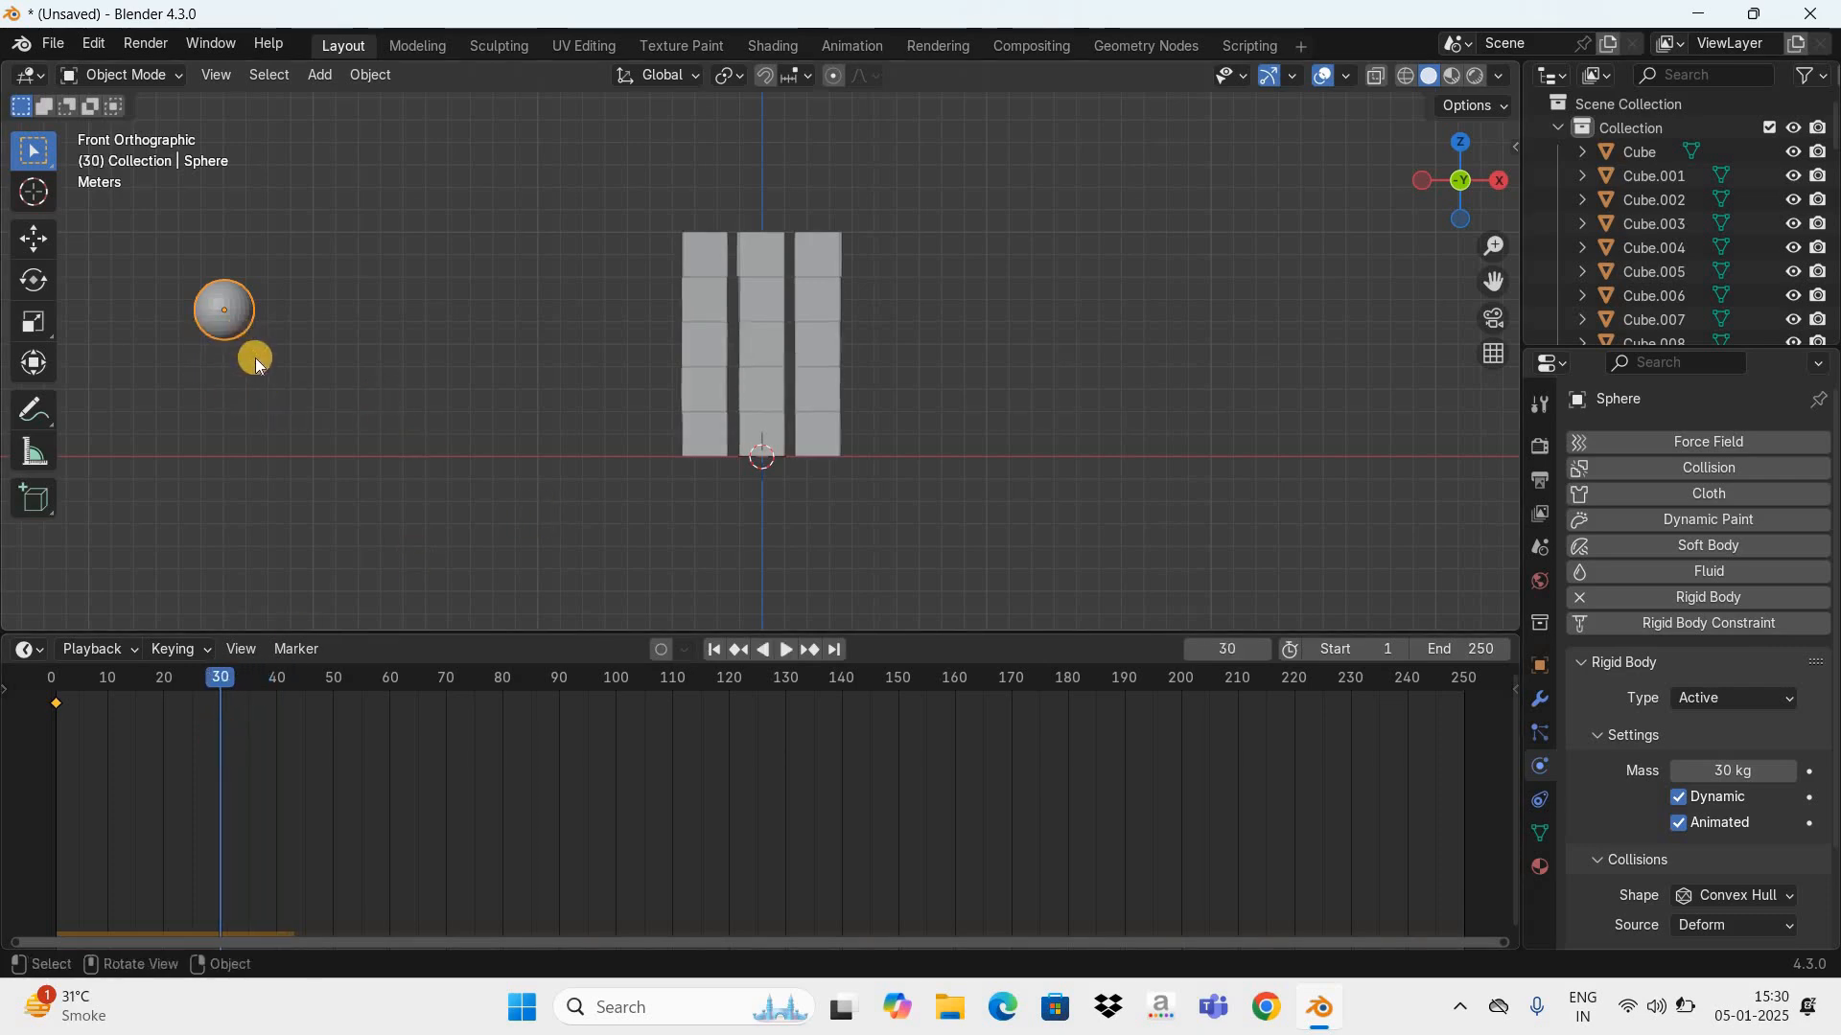
{"action": "key", "text": "g"}
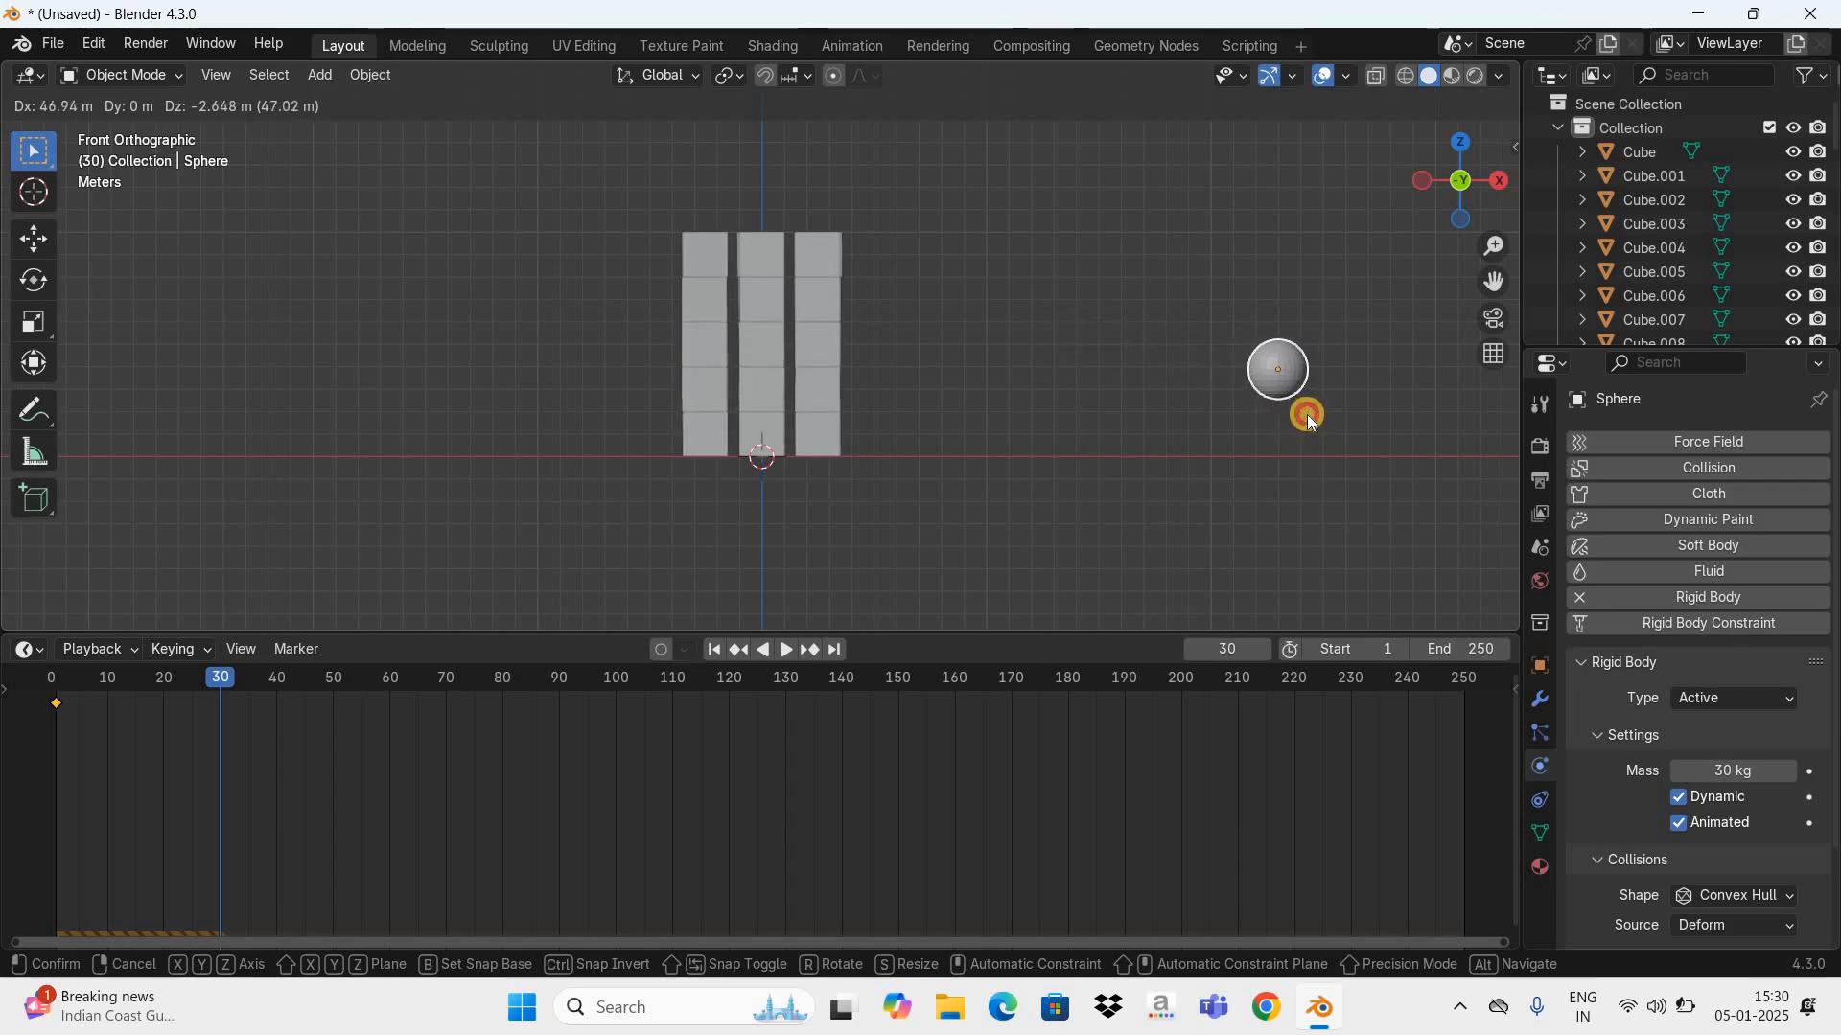
{"action": "left_click", "coordinate": [1307, 414]}
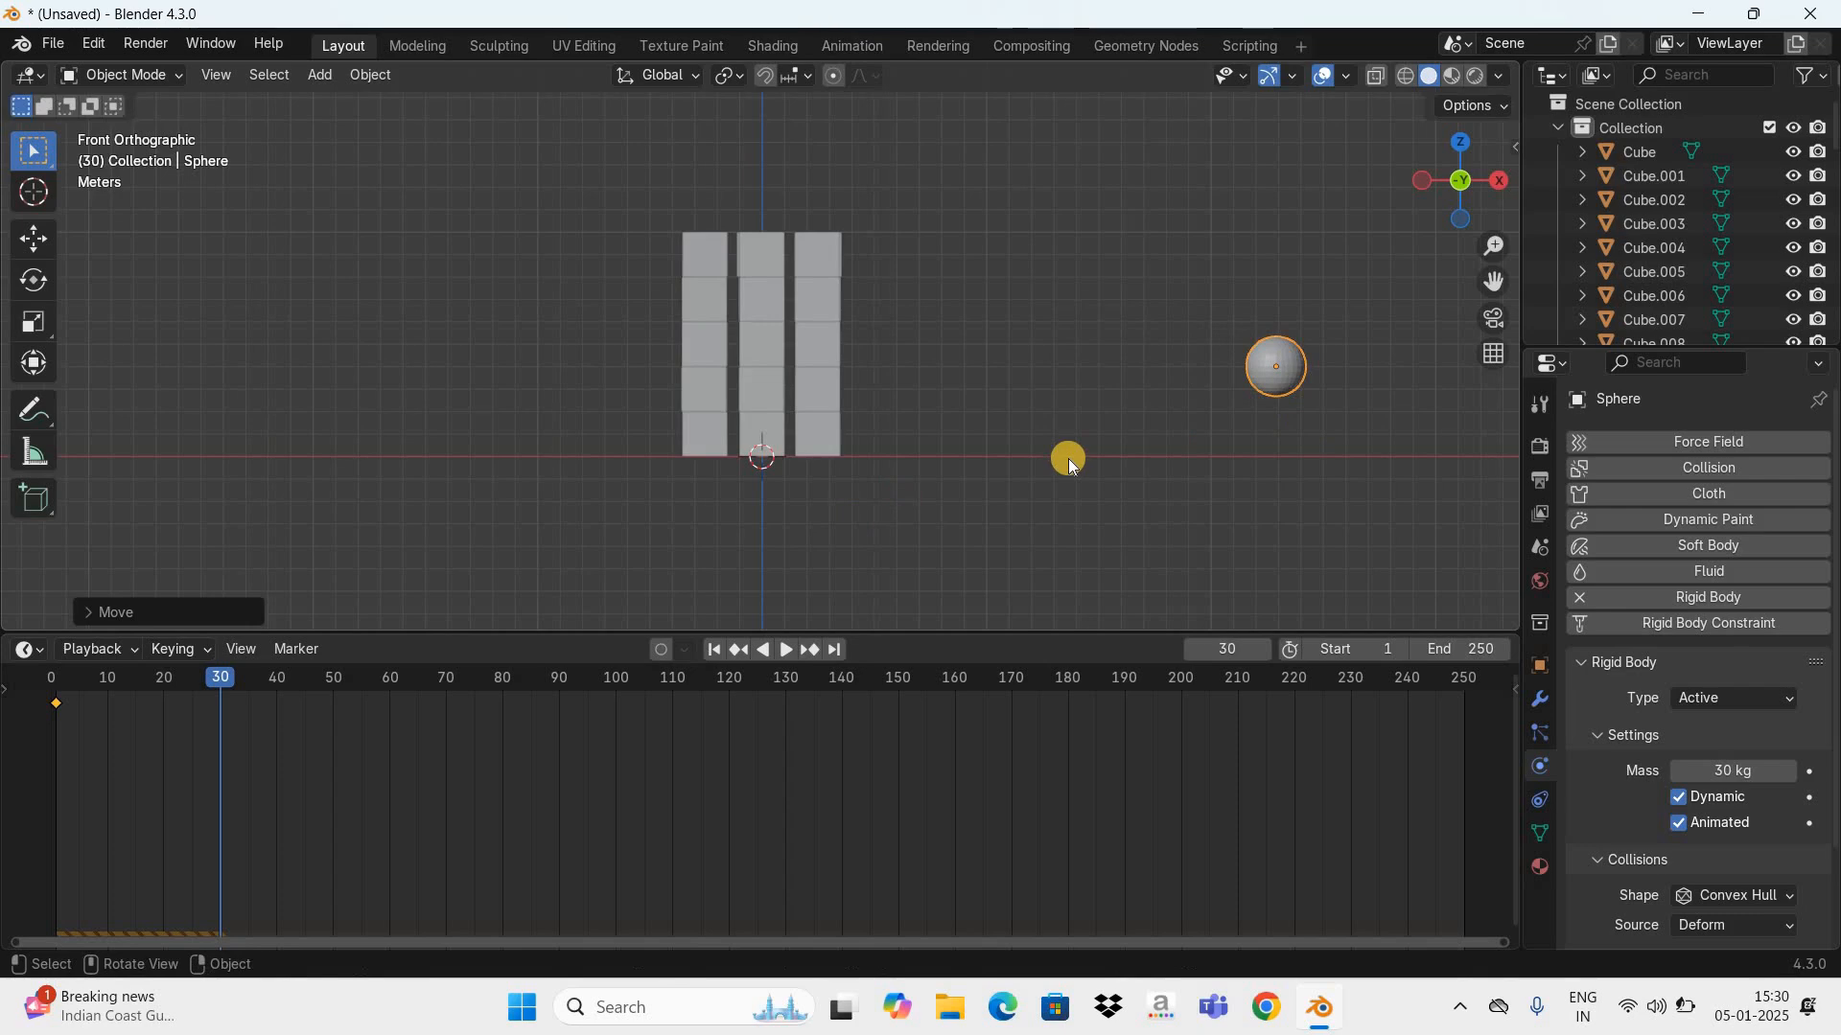
{"action": "key", "text": "k"}
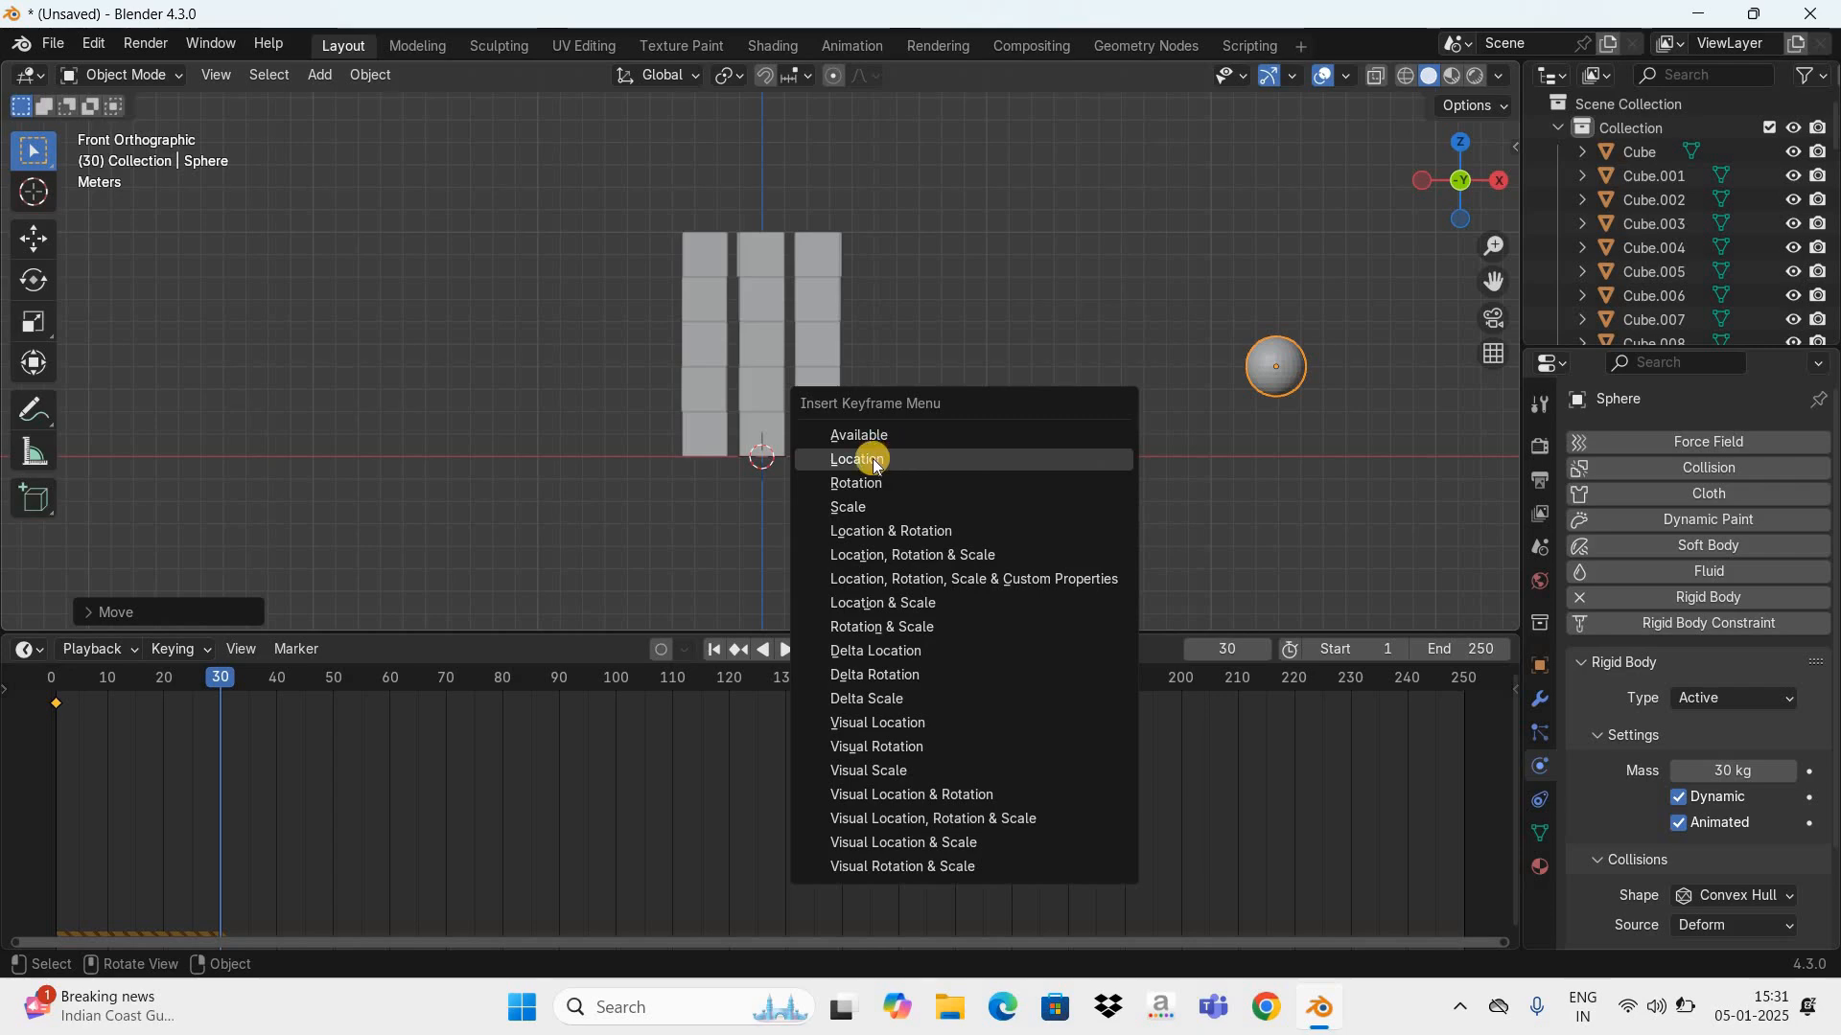
{"action": "left_click", "coordinate": [936, 458]}
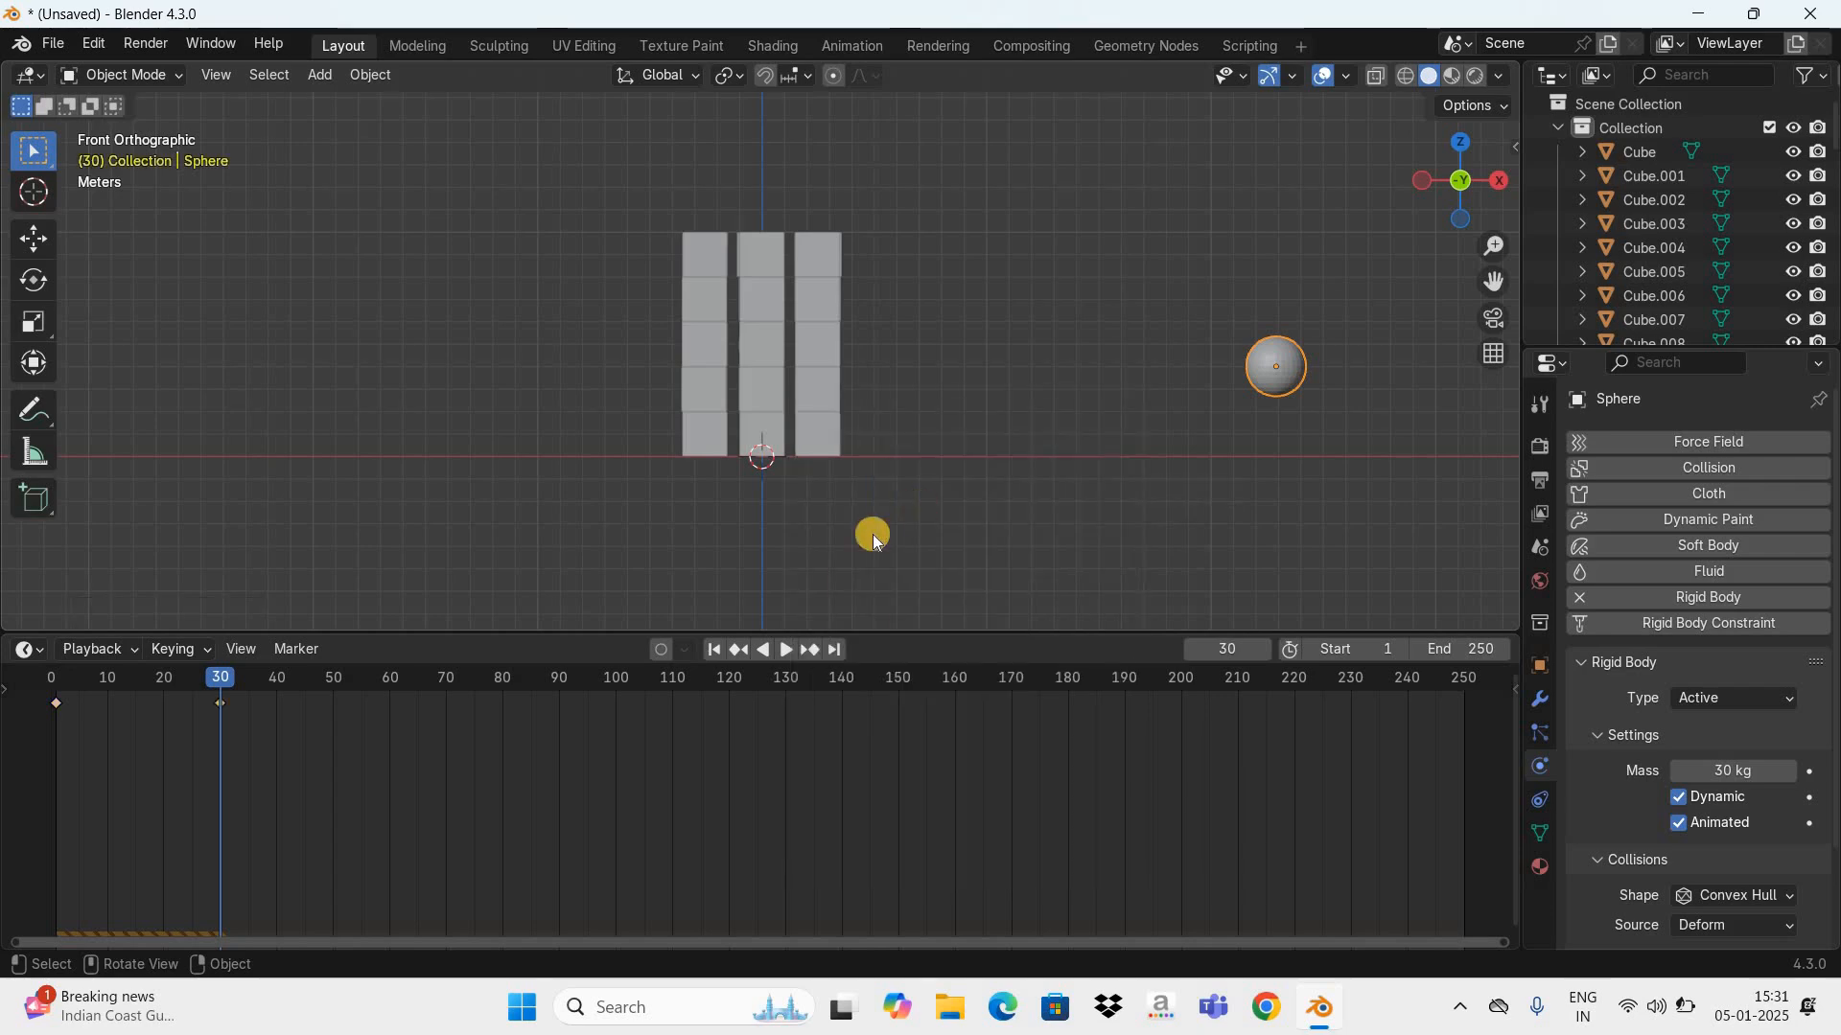
Step: Play the animation from frame 1 to check the sphere's impact on the cubes, and stop it
{"action": "left_click", "coordinate": [714, 649]}
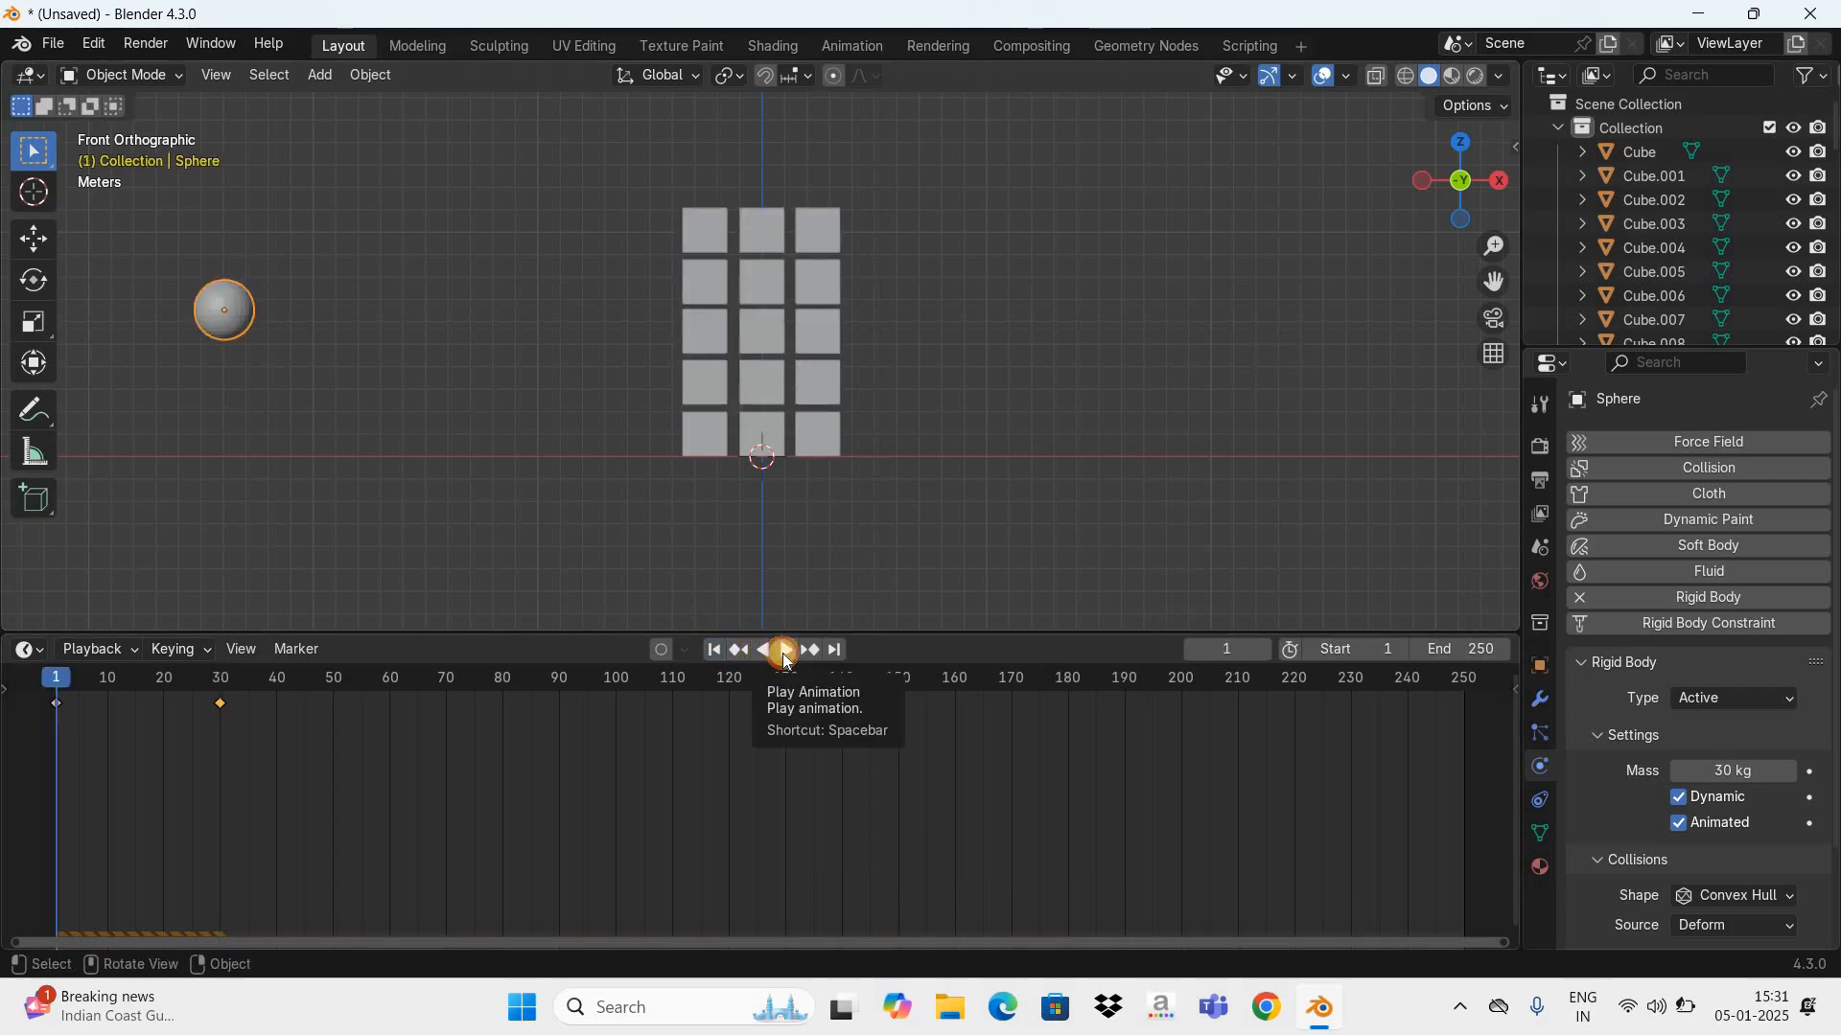
{"action": "left_click", "coordinate": [784, 652]}
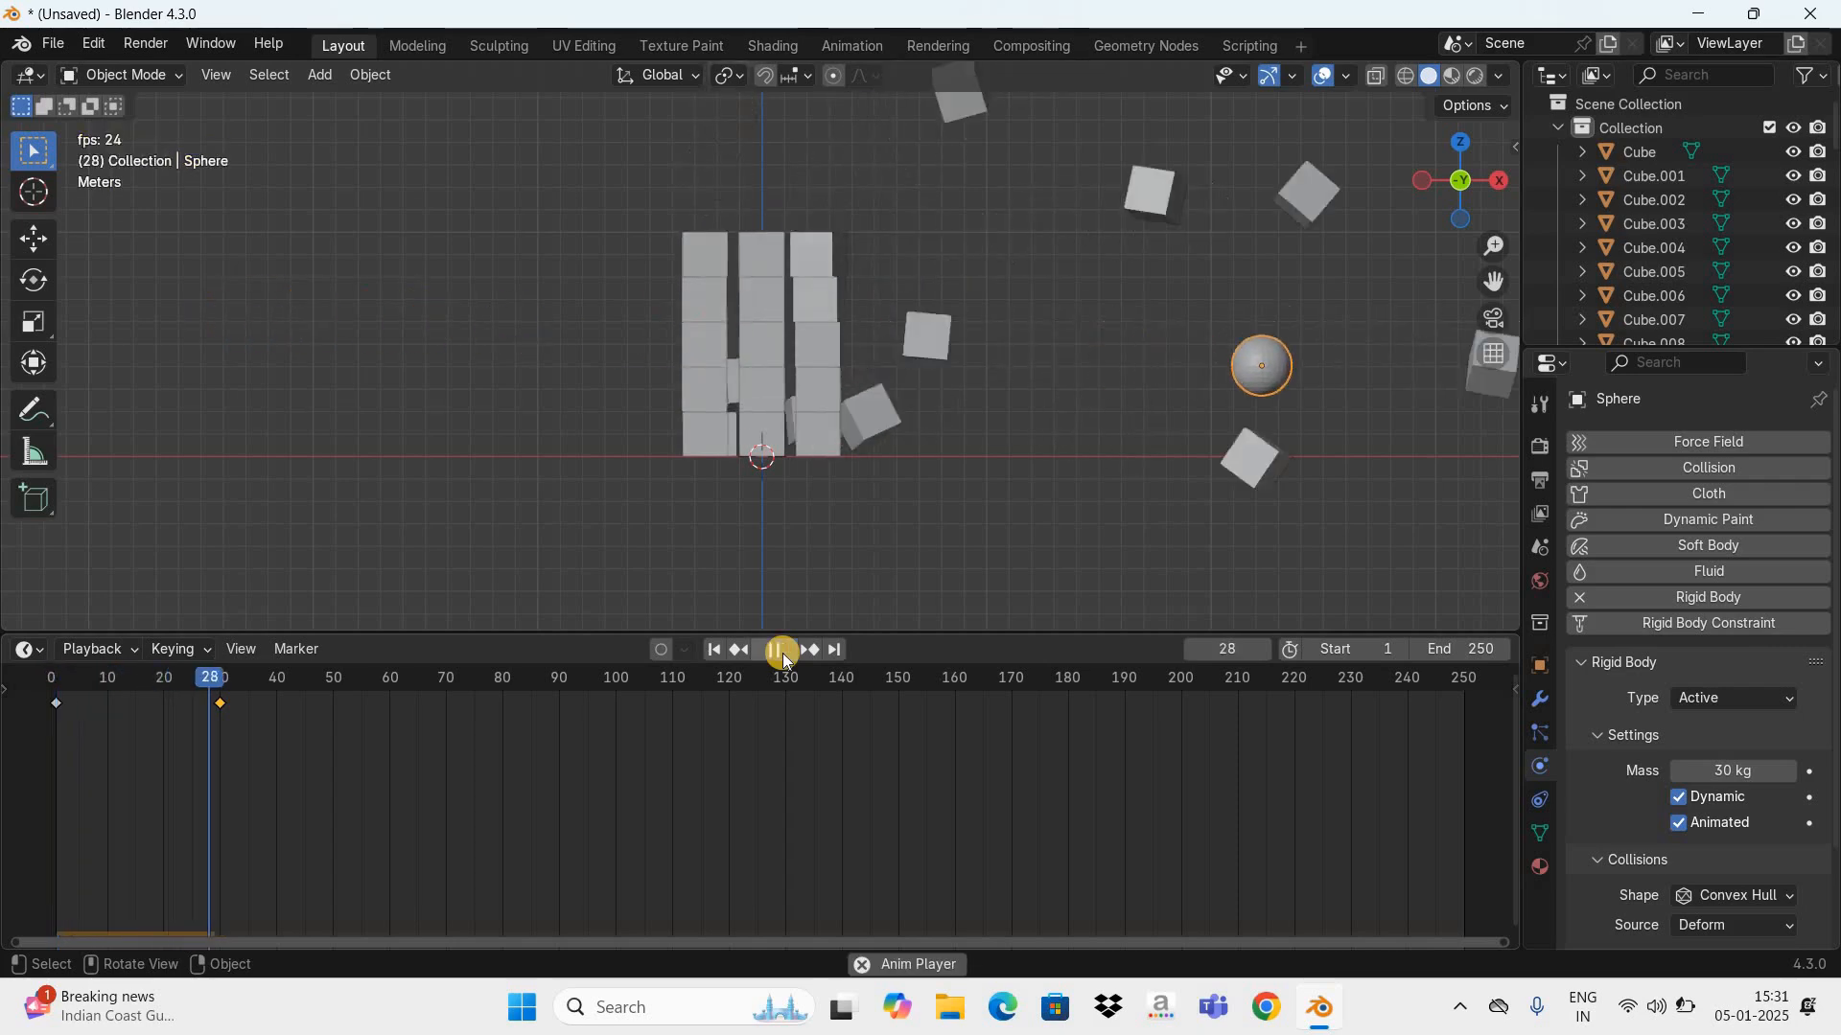
{"action": "key", "text": "space"}
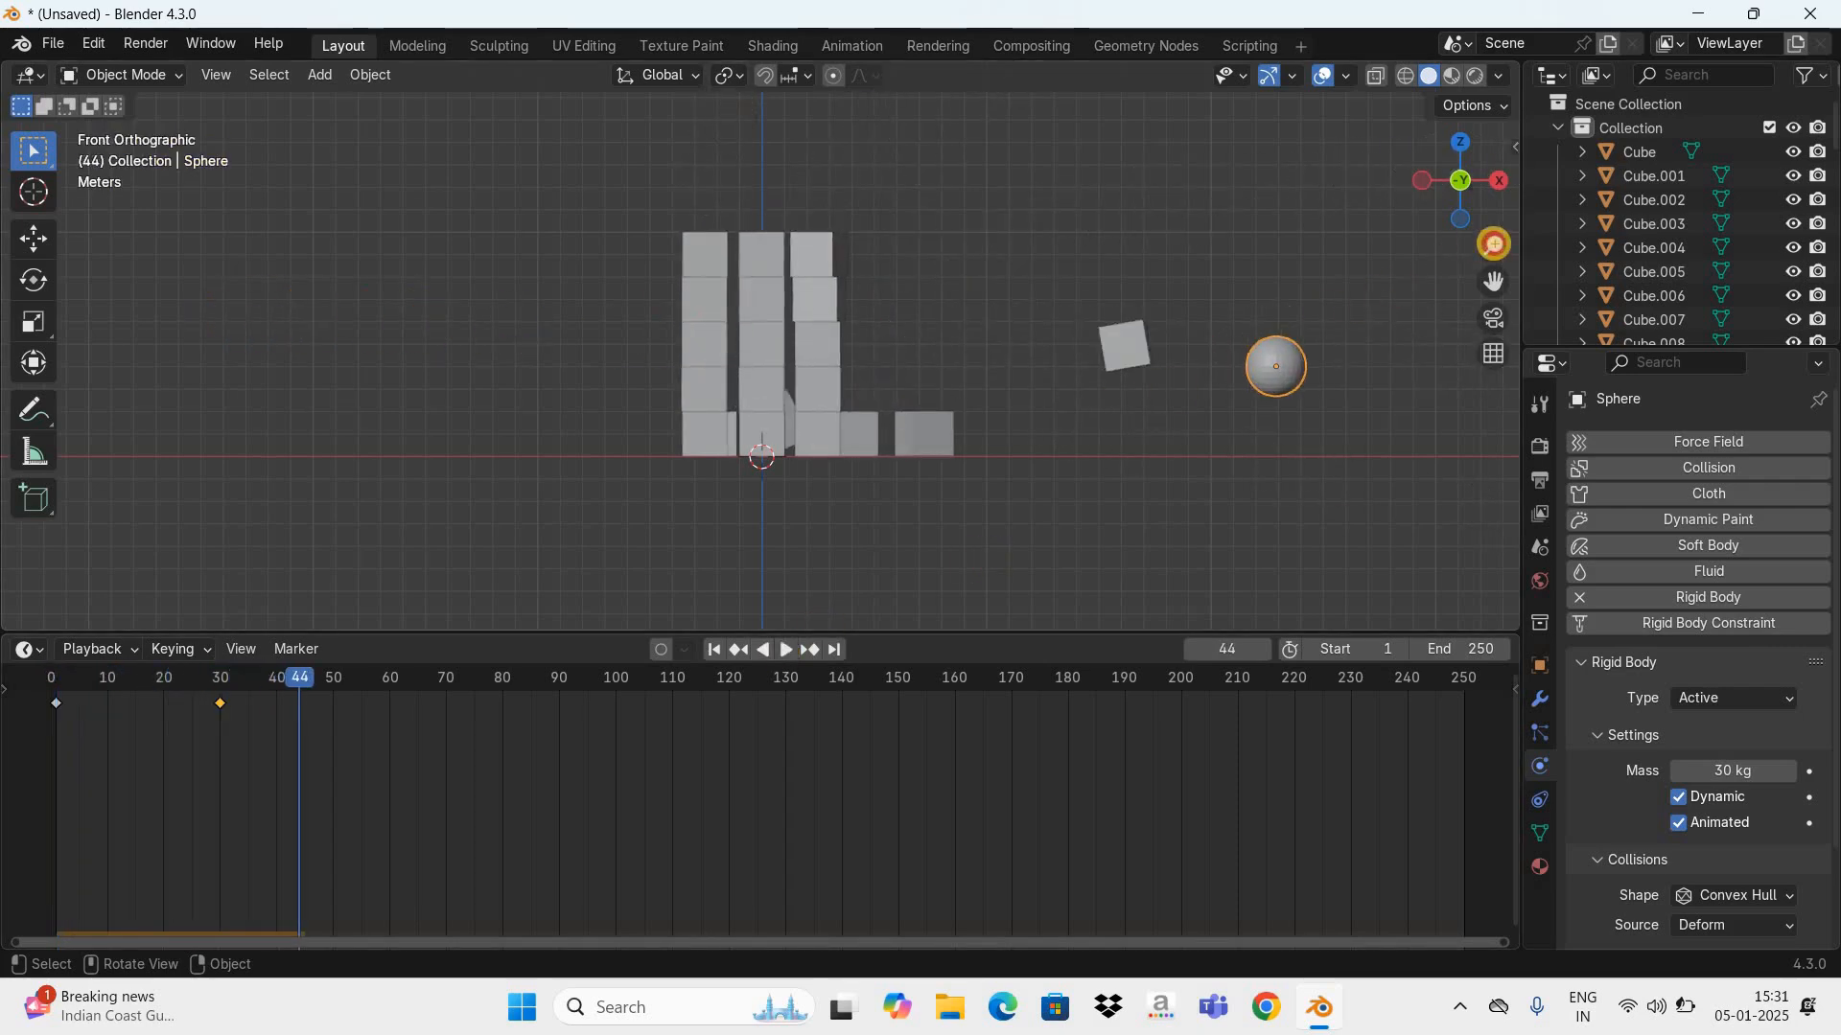
Step: Replay the collision from frame 1 to follow how far the cubes scatter, stop it and return to frame 1
{"action": "left_click_drag", "start_coordinate": [1494, 244], "coordinate": [712, 658]}
{"action": "left_click", "coordinate": [711, 652]}
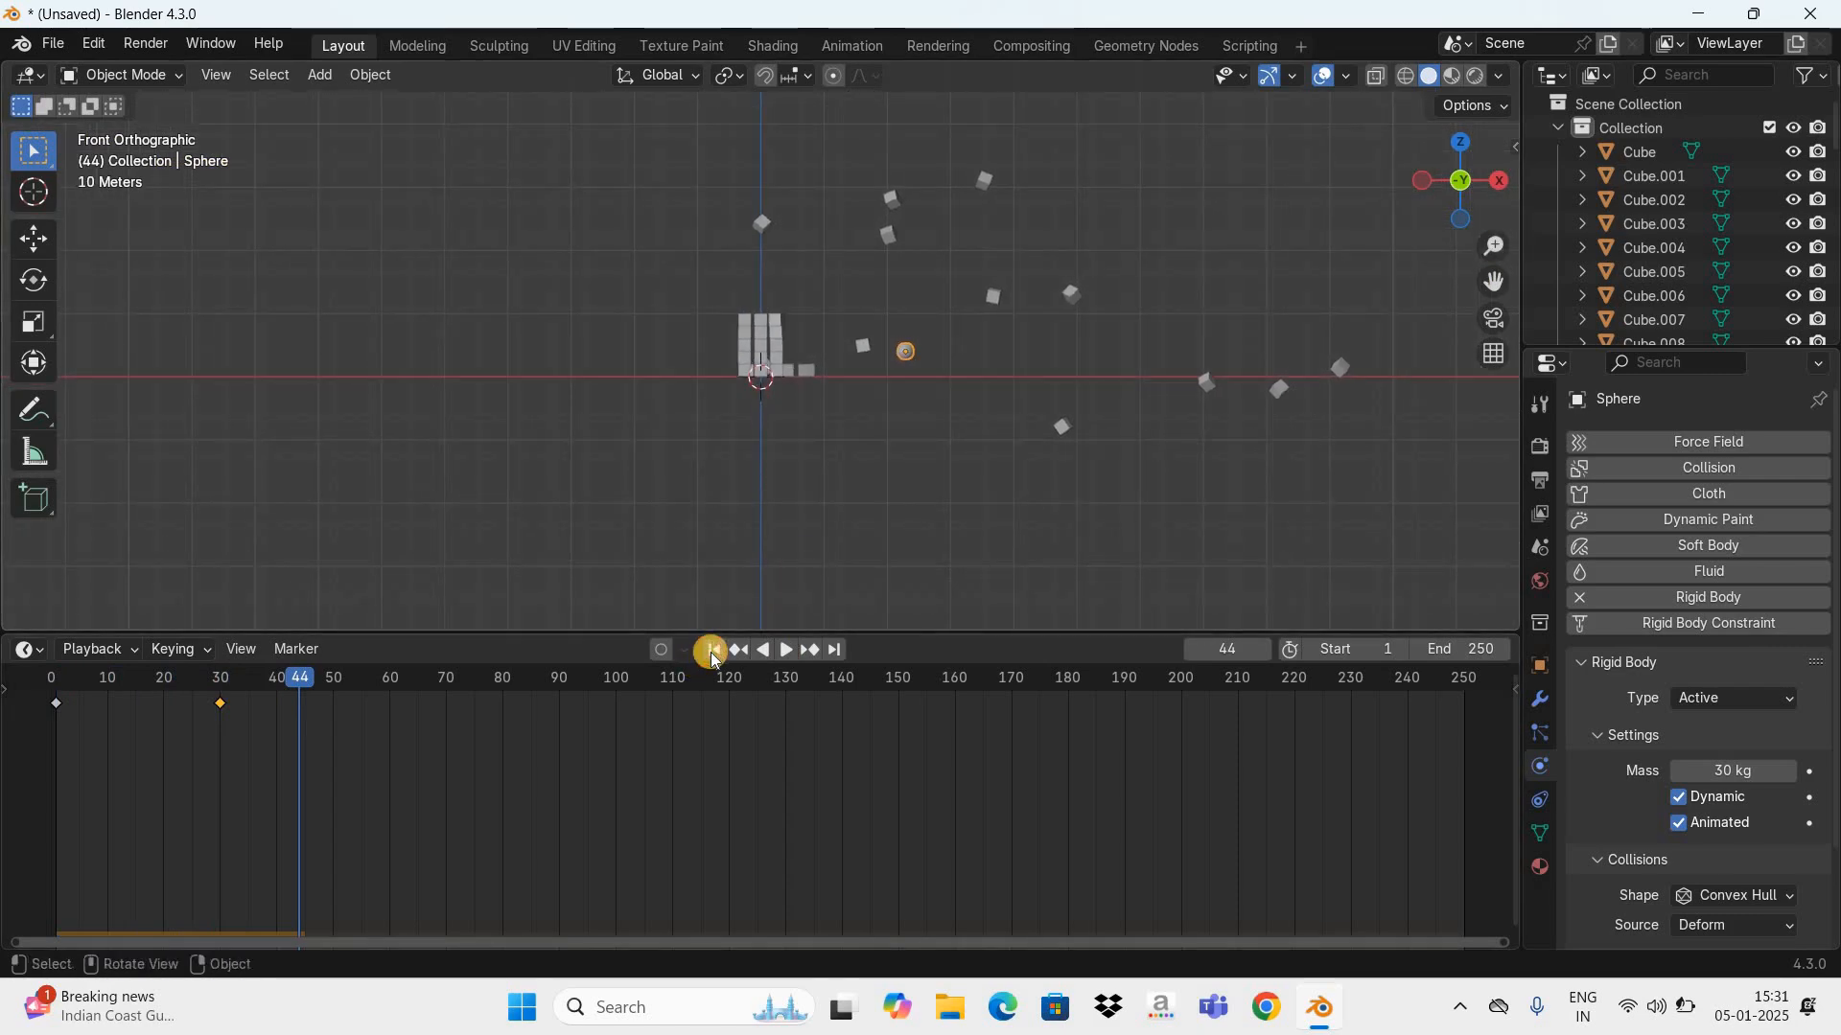
{"action": "left_click", "coordinate": [789, 652]}
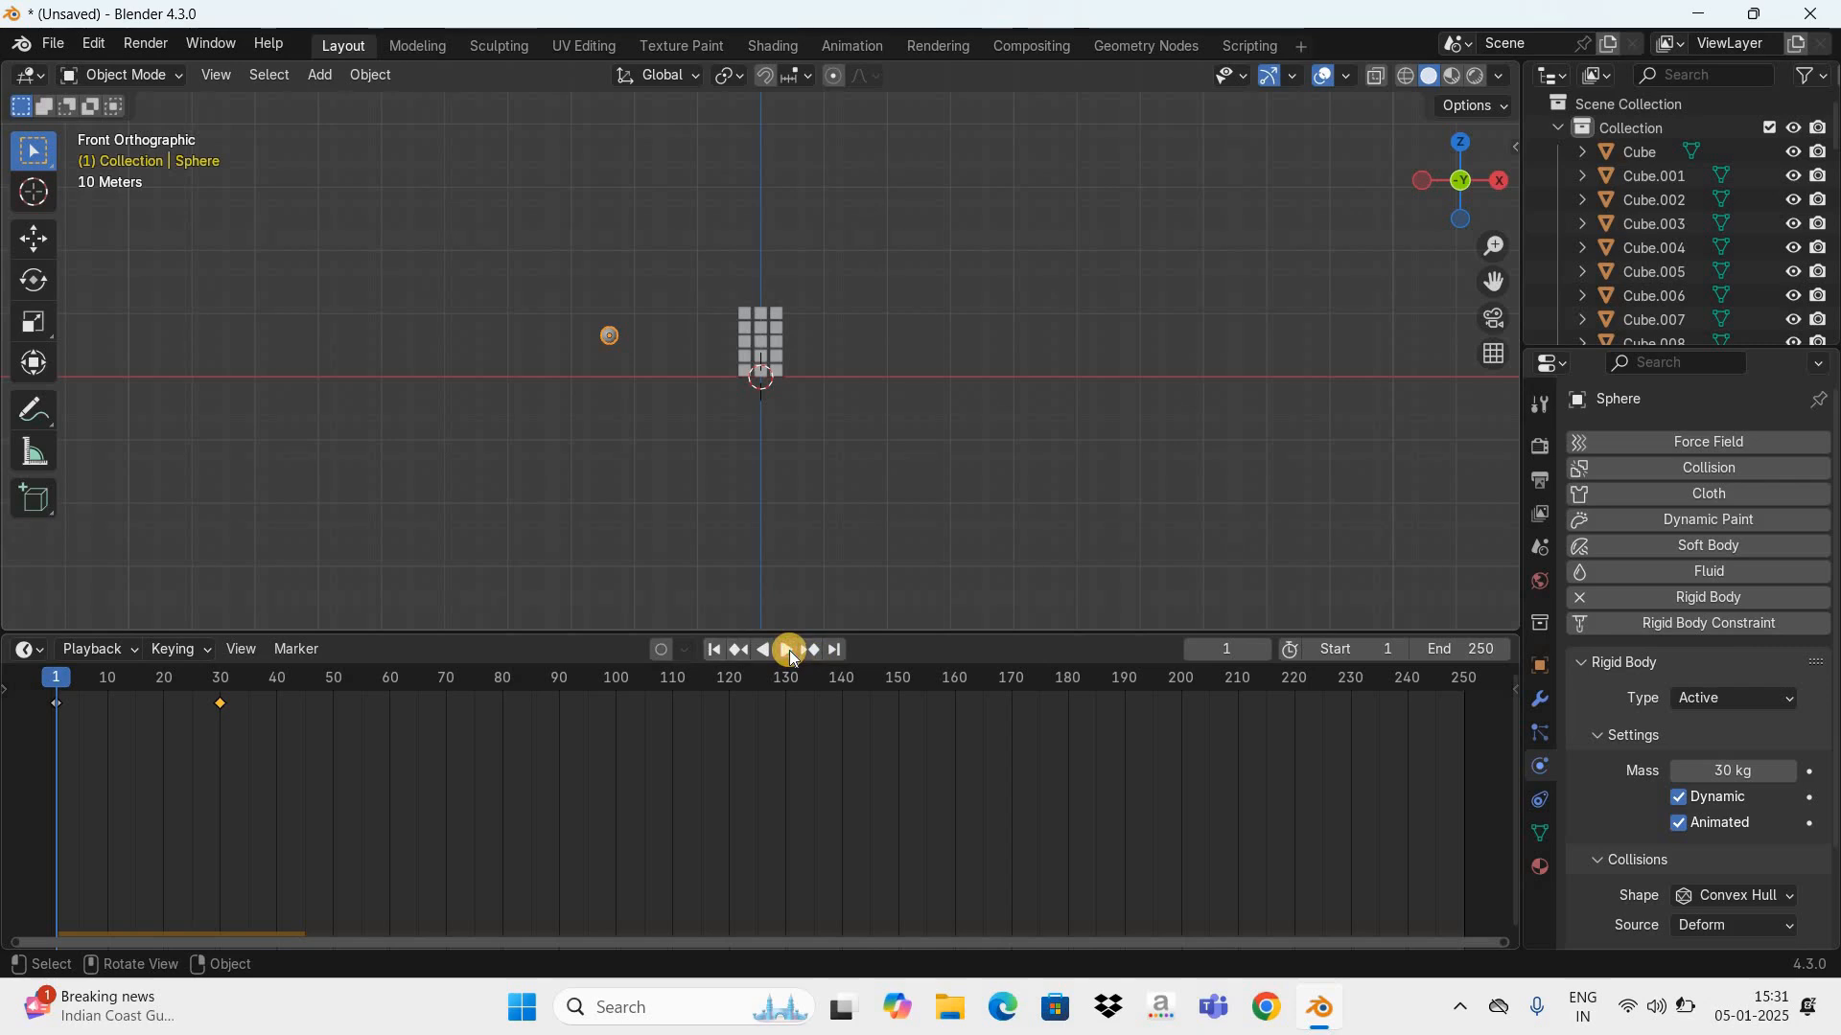
{"action": "left_click", "coordinate": [789, 651]}
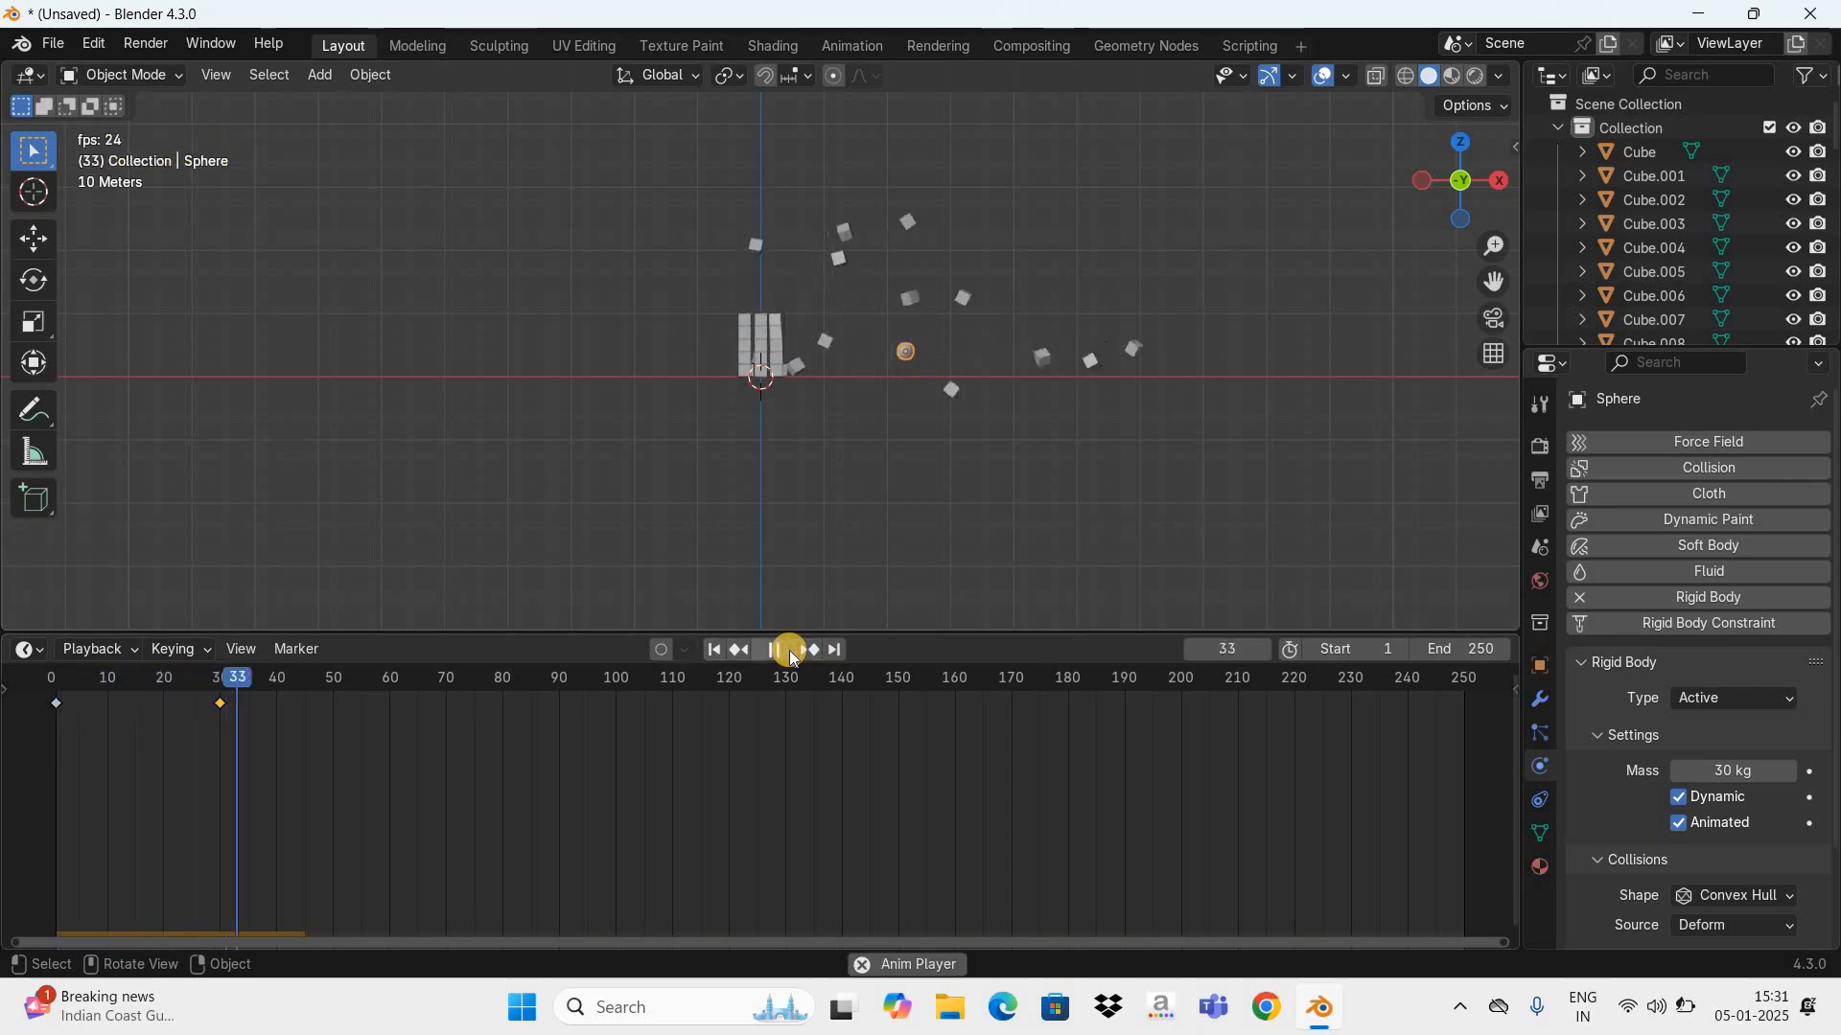
{"action": "left_click", "coordinate": [790, 653]}
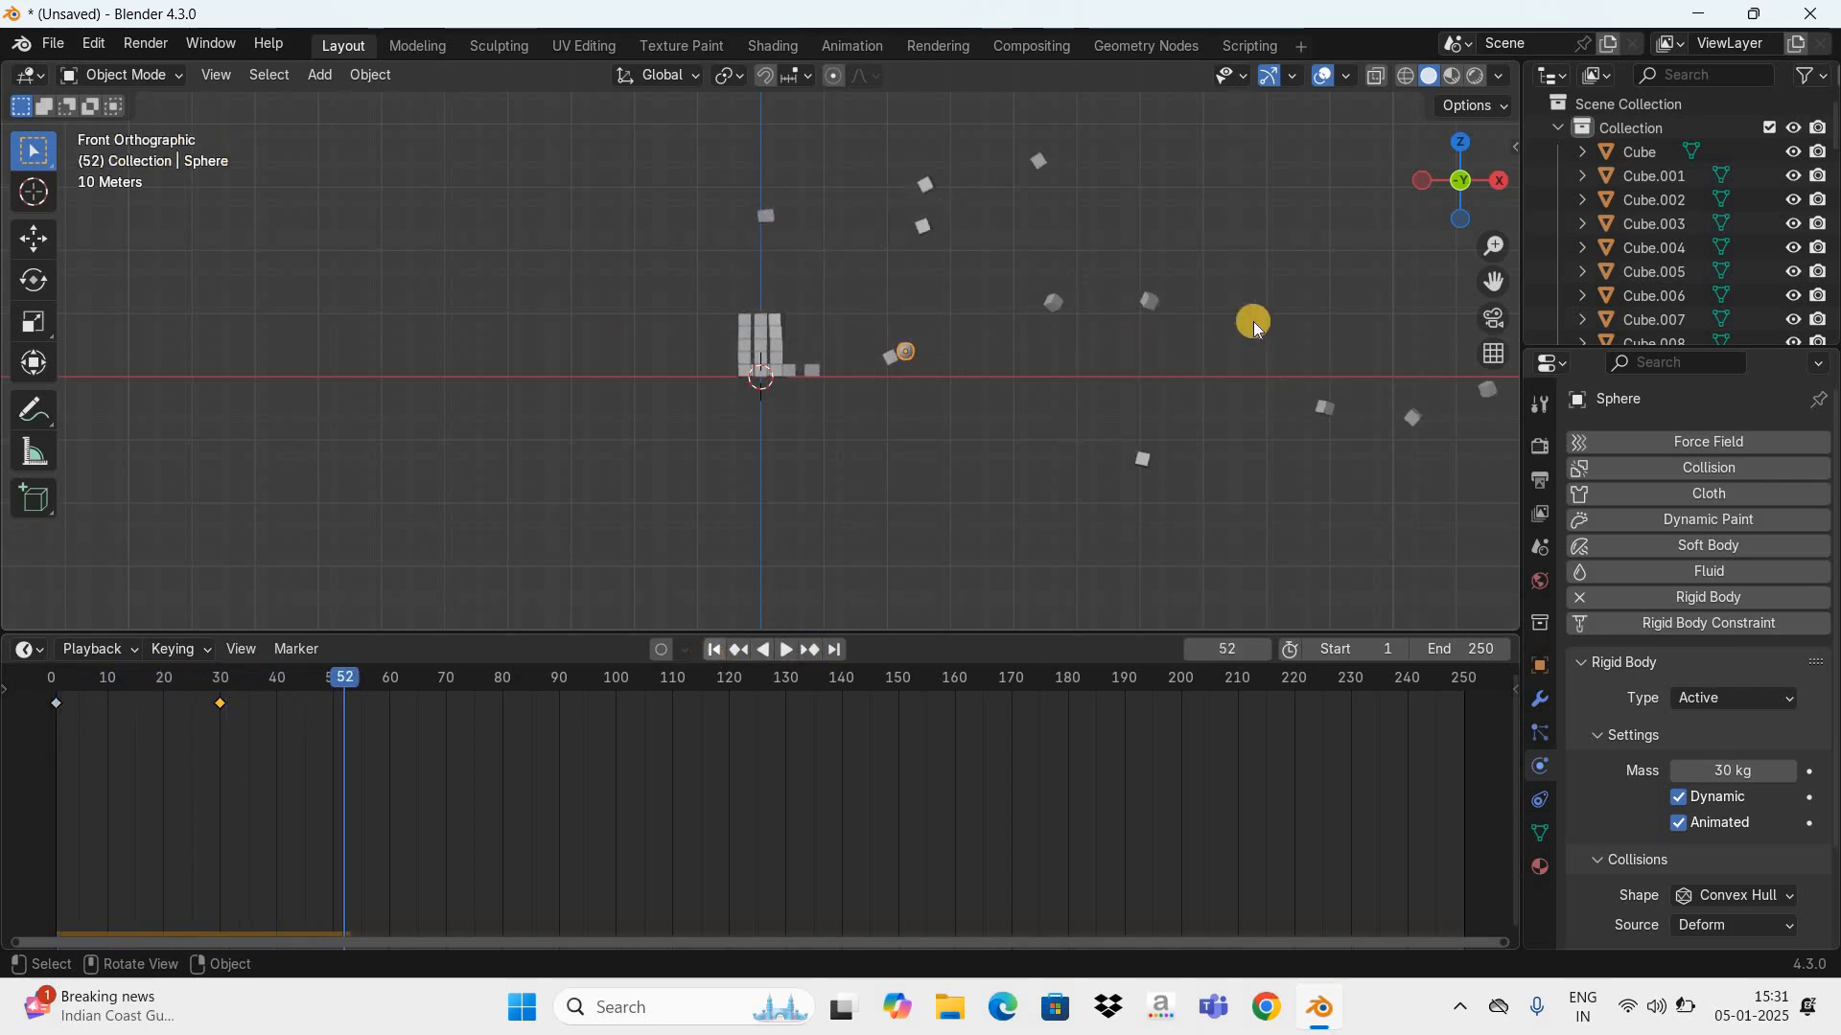
{"action": "key", "text": "shift+Left"}
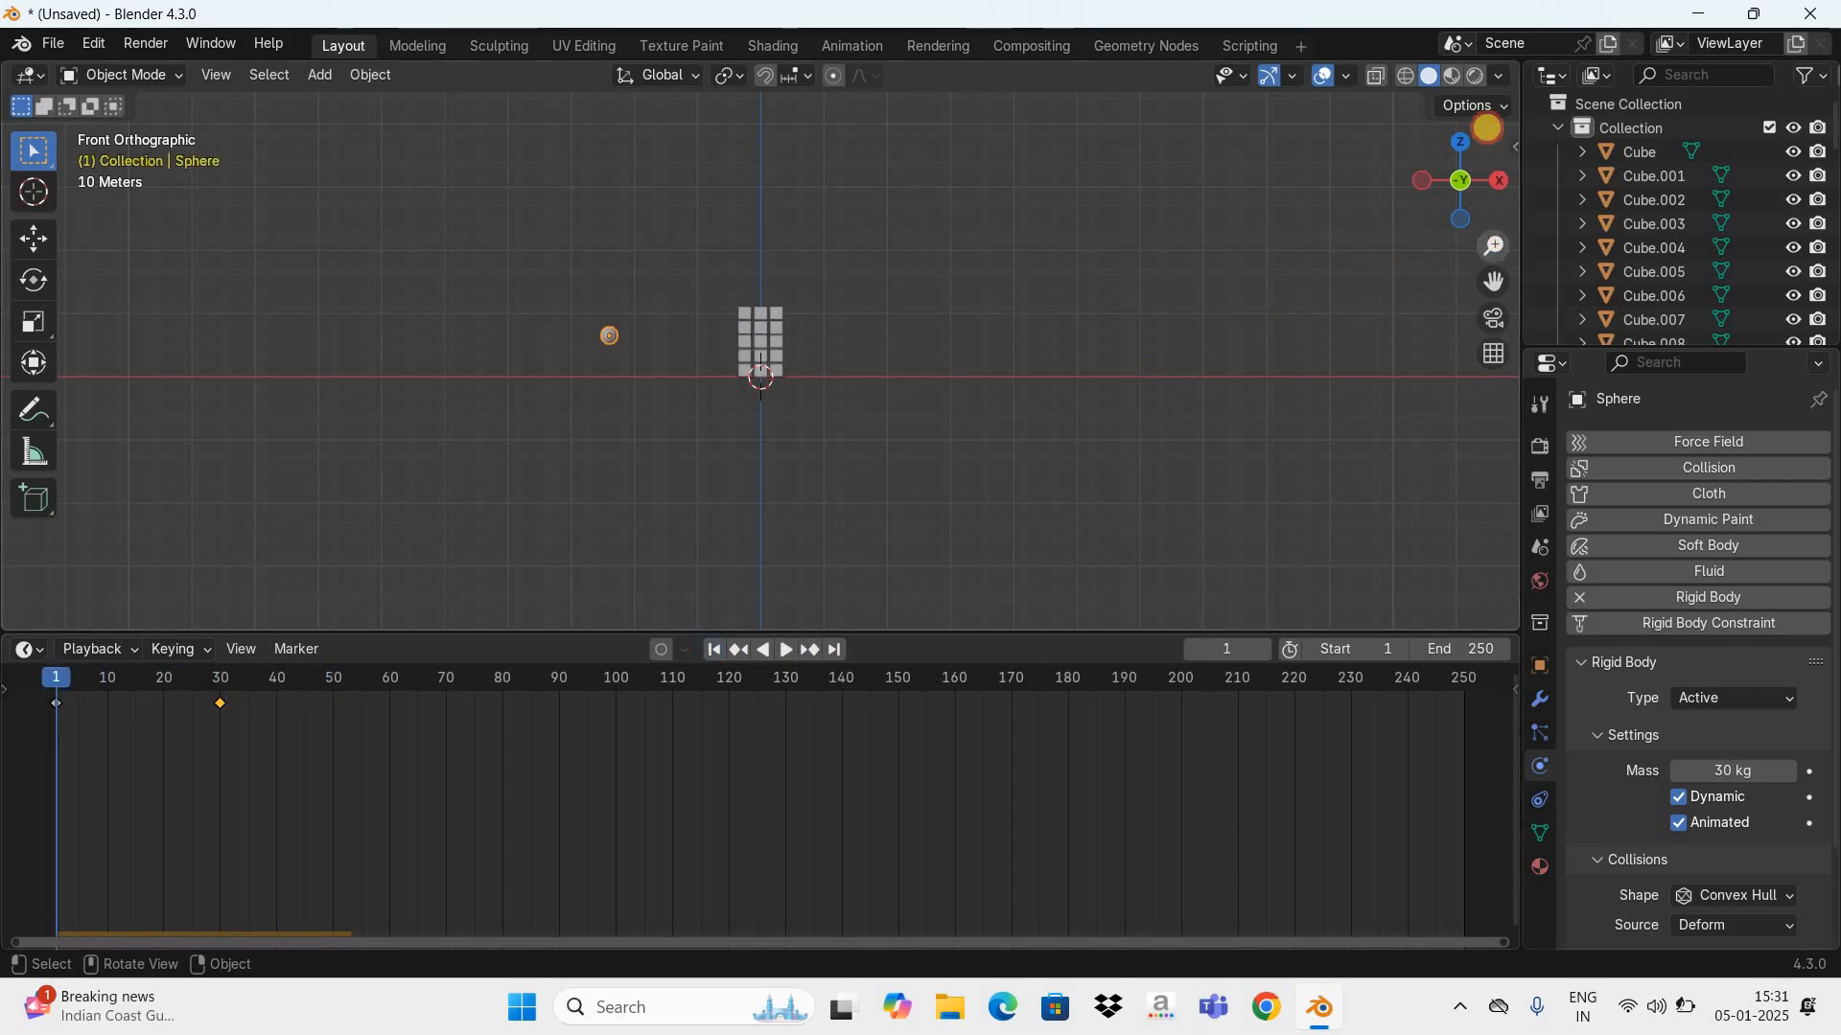
Step: Set the animation's end frame to 50 and play the shortened range from frame 1
{"action": "left_click", "coordinate": [1485, 148]}
{"action": "left_click_drag", "start_coordinate": [1485, 148], "coordinate": [1249, 382]}
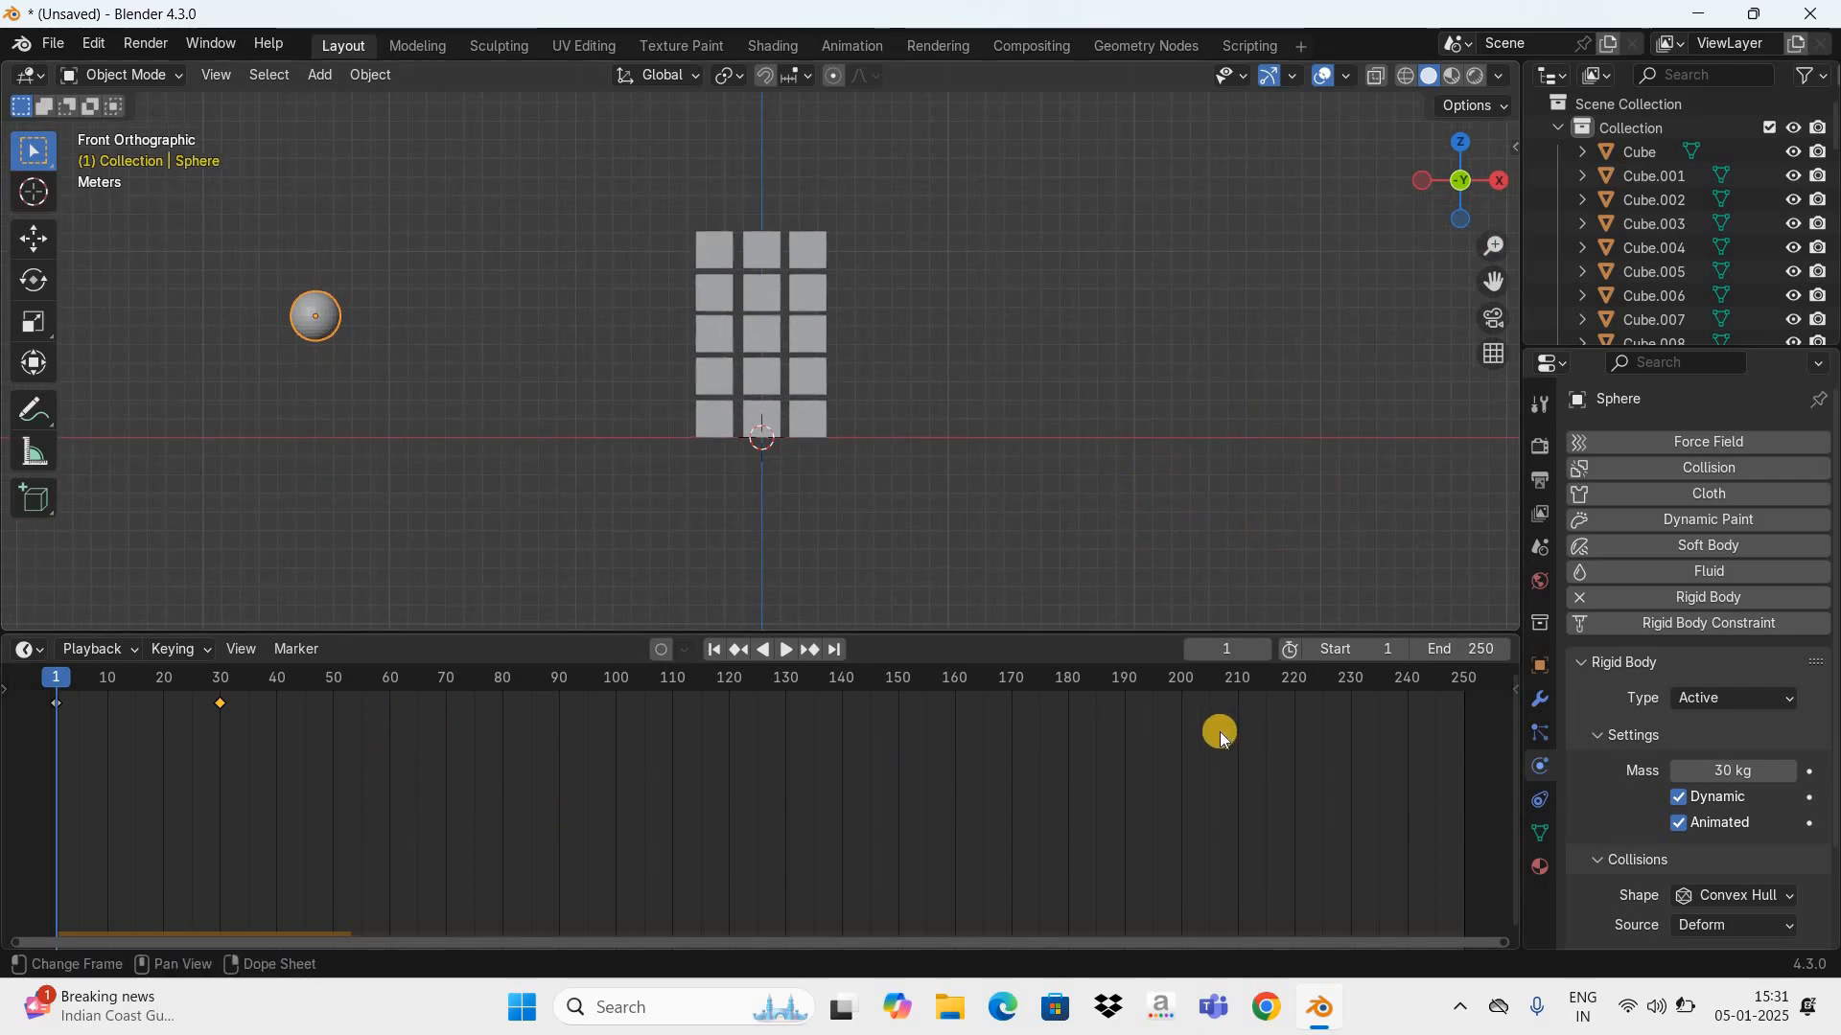
{"action": "left_click", "coordinate": [1477, 650]}
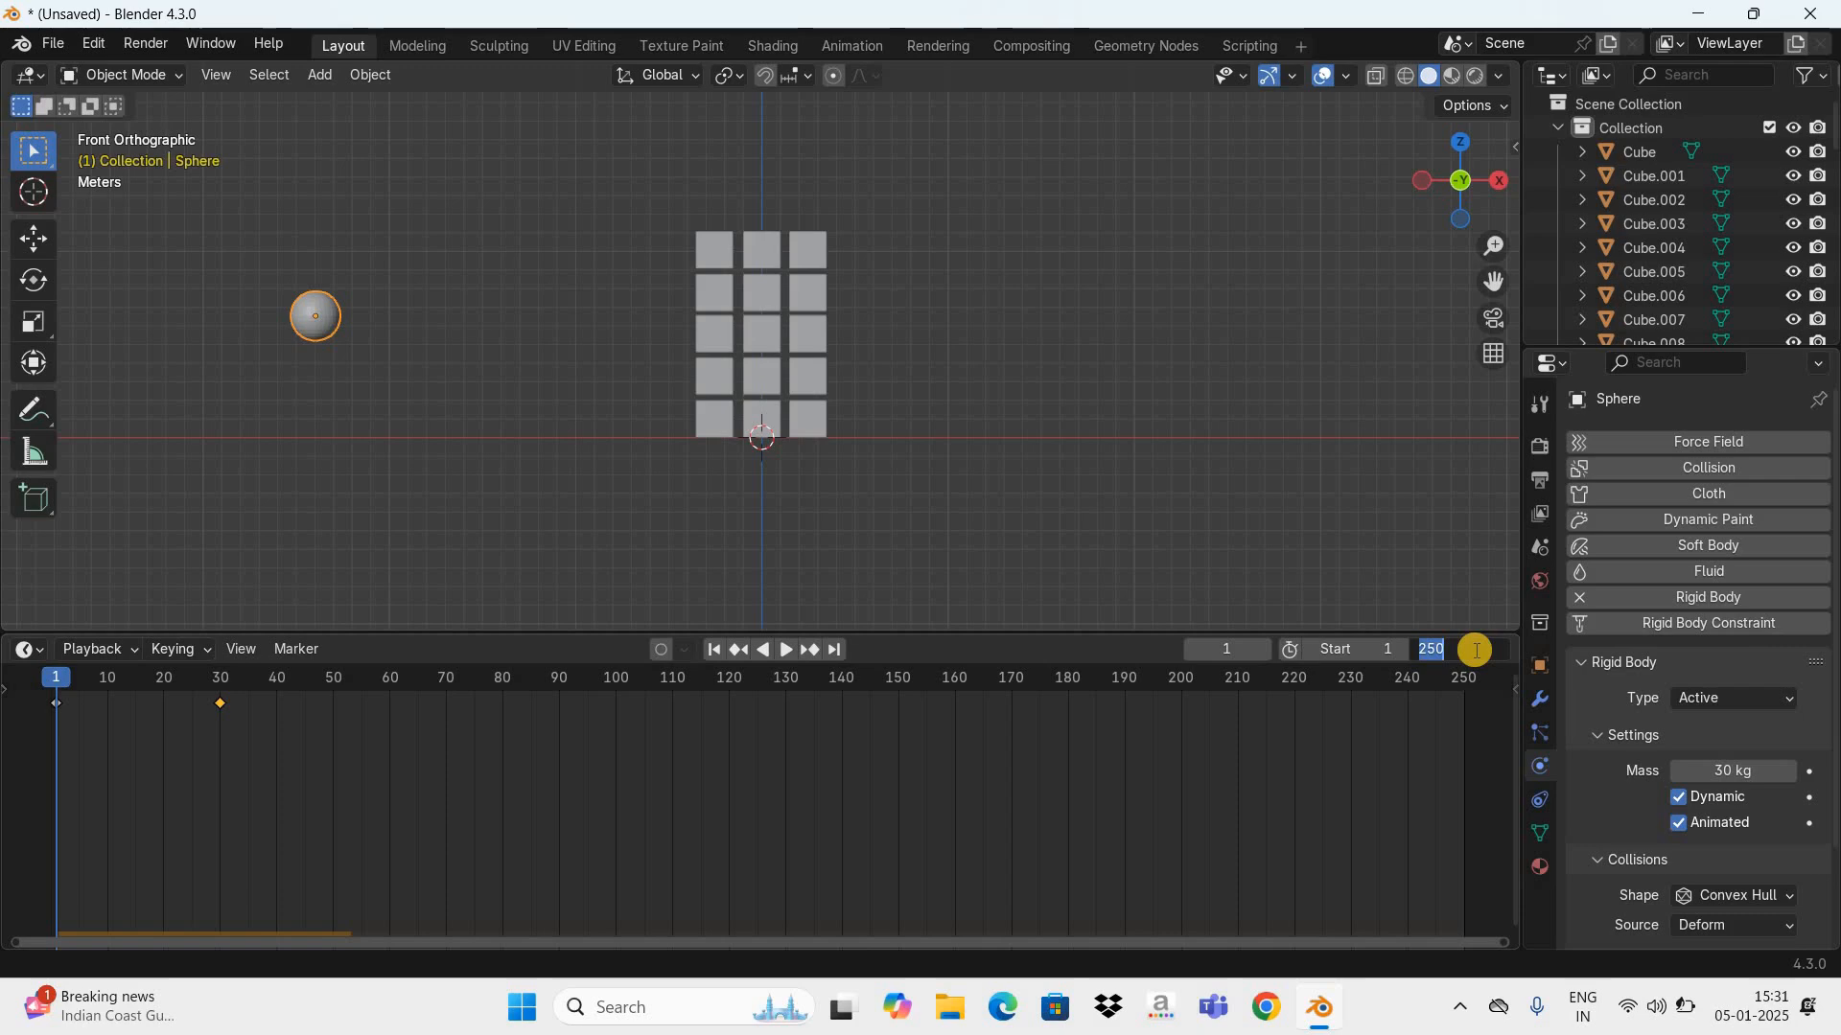
{"action": "type", "text": "50"}
{"action": "key", "text": "Return"}
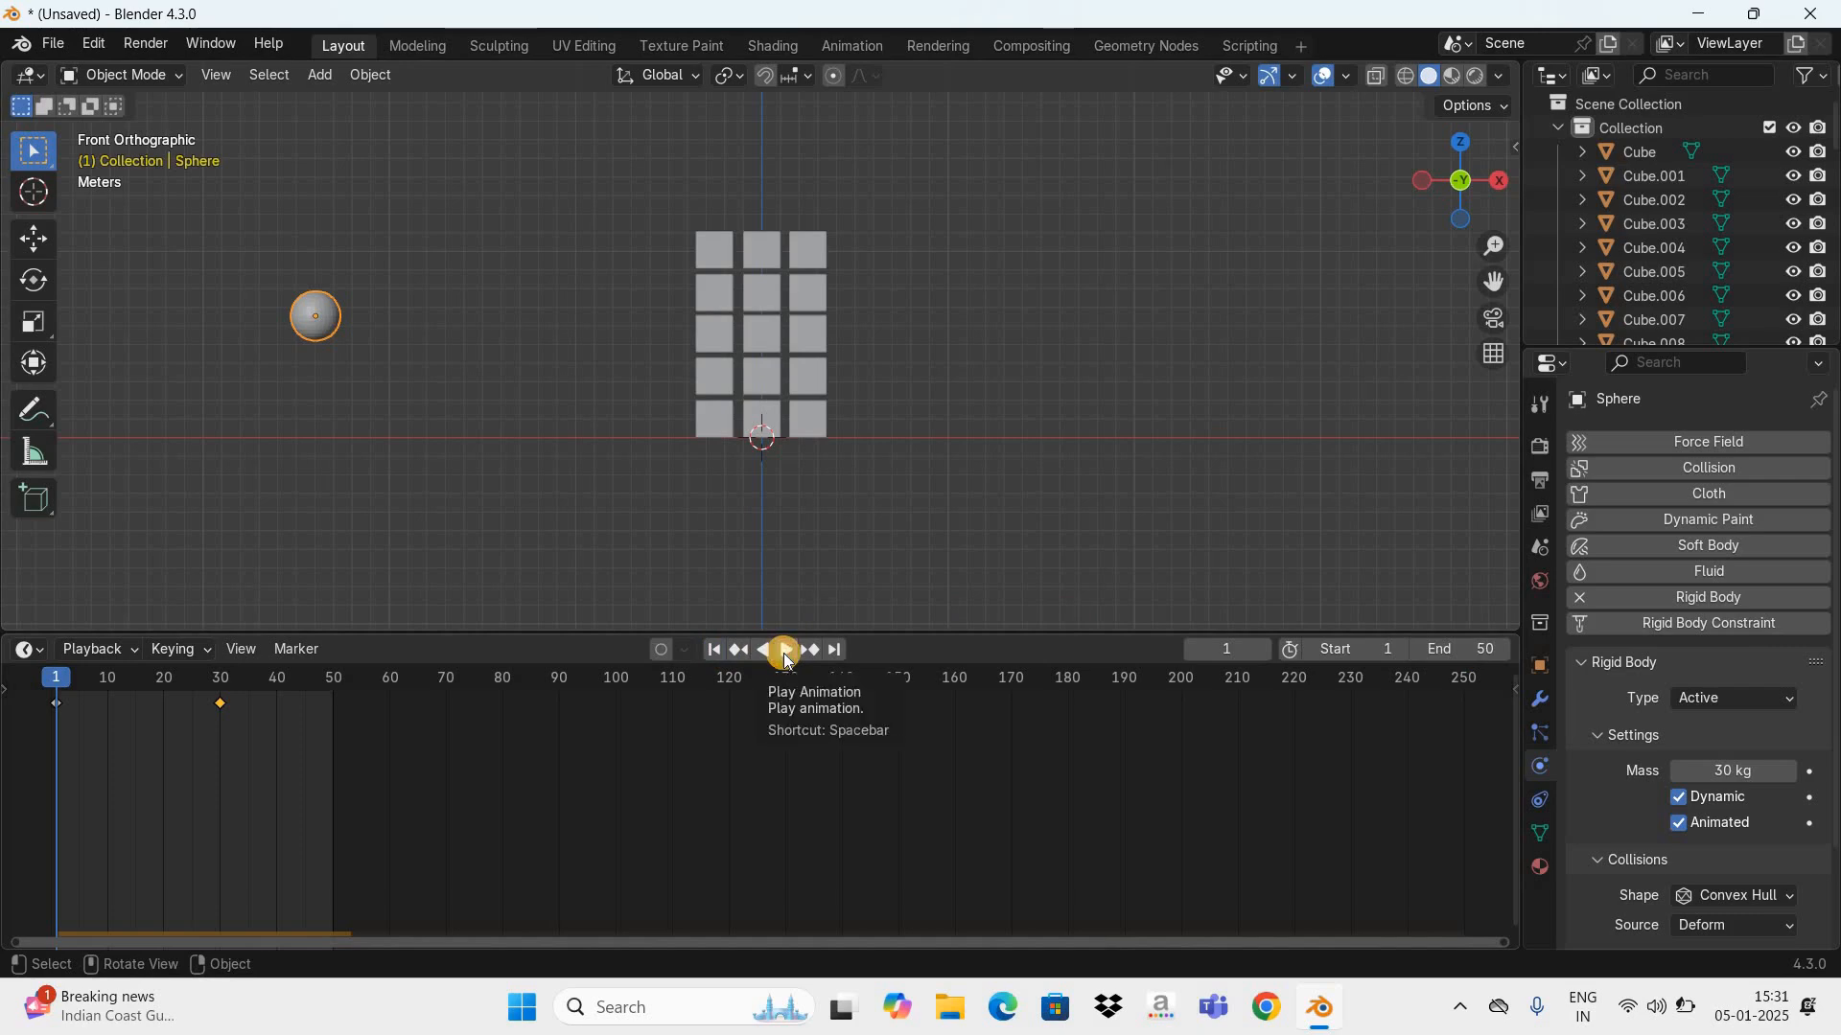
{"action": "left_click", "coordinate": [785, 656]}
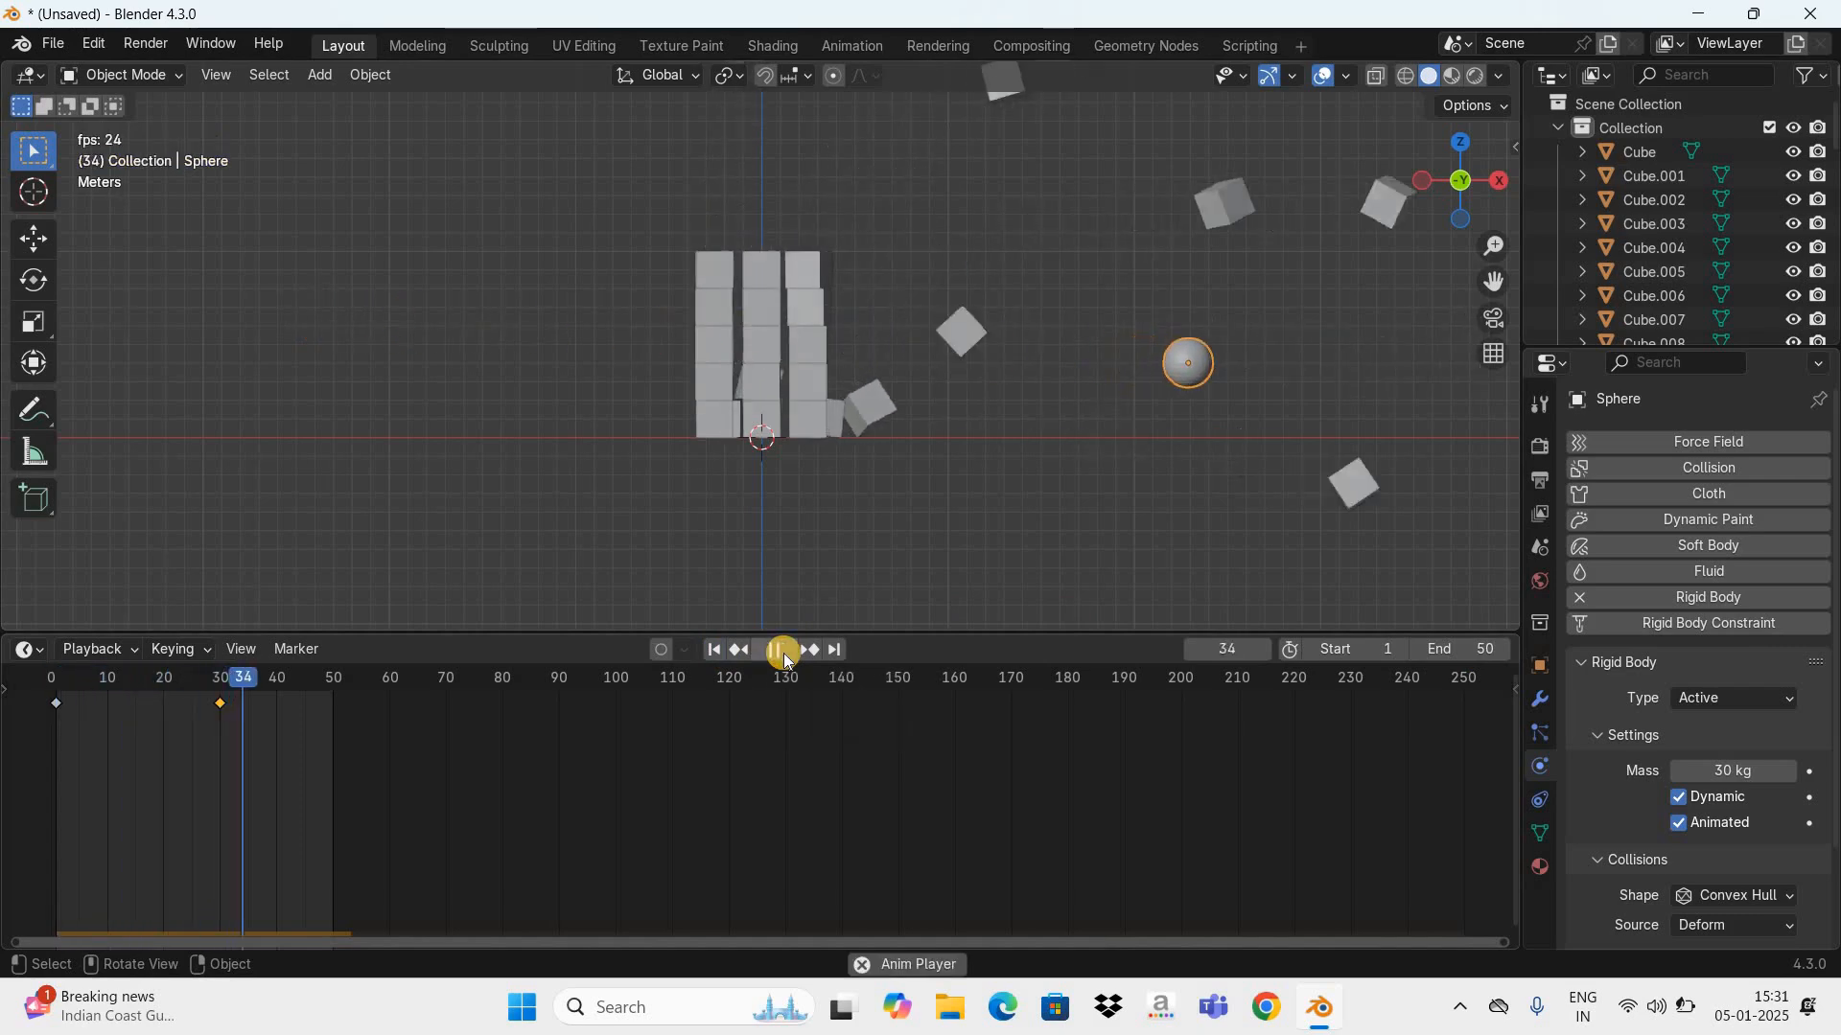